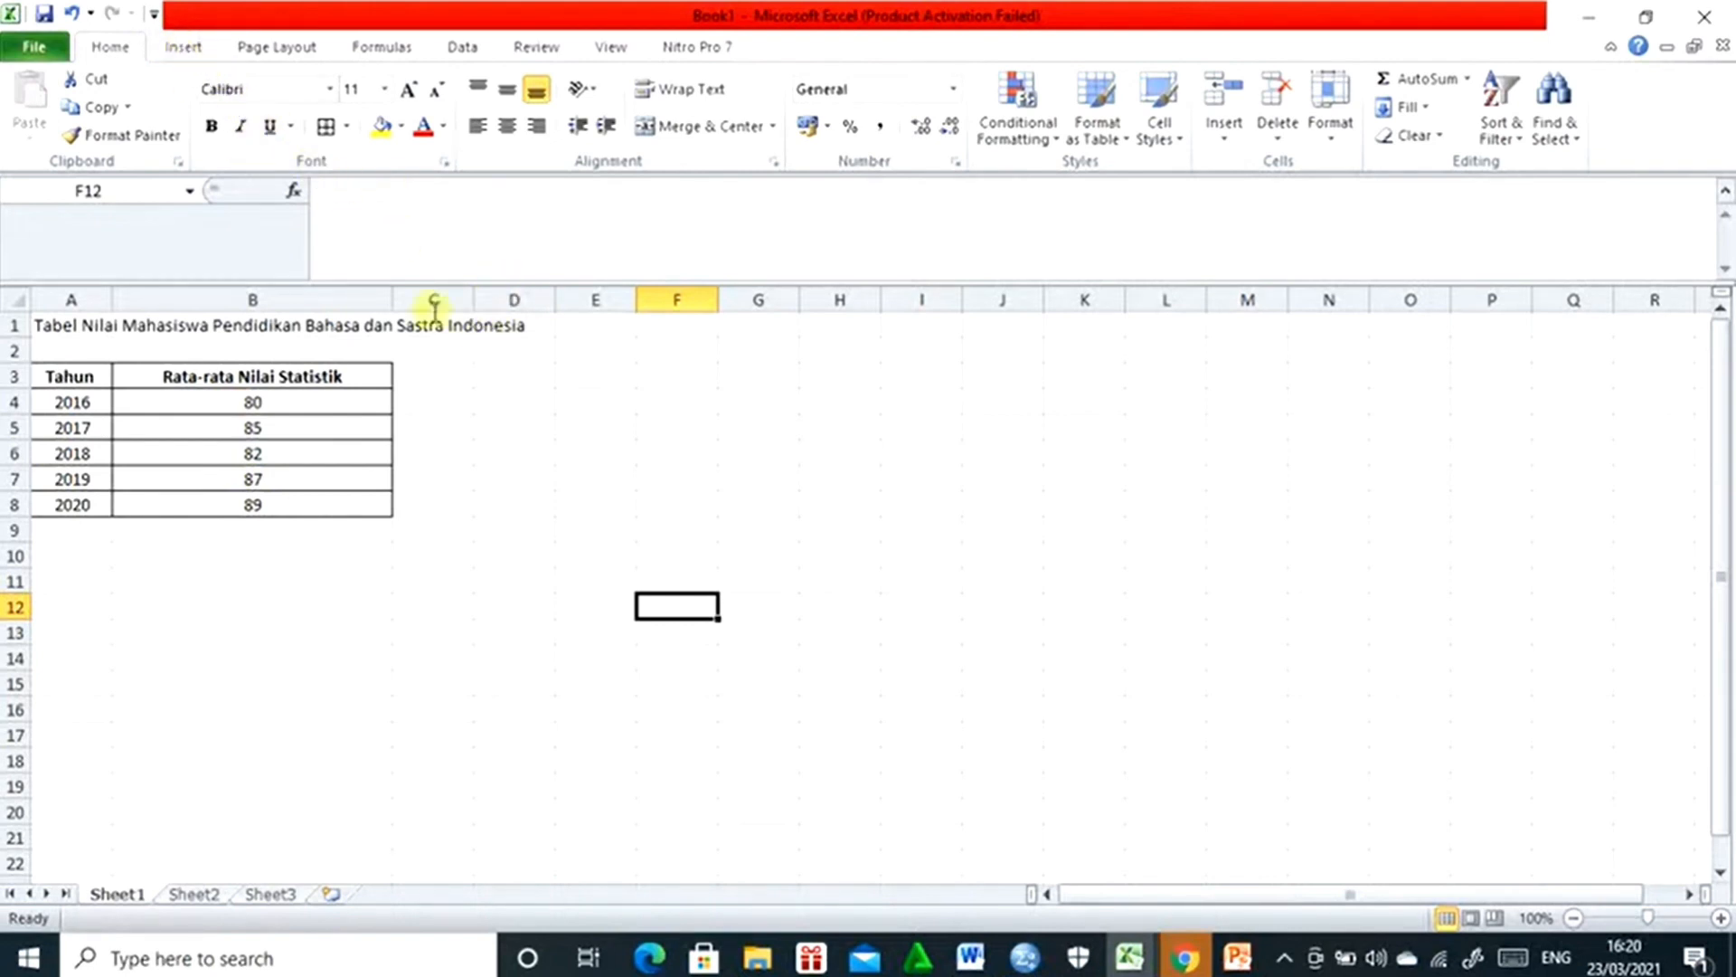
- Insert an empty 2-D clustered column chart on Sheet1, starting from an empty cell outside the table
click(486, 634)
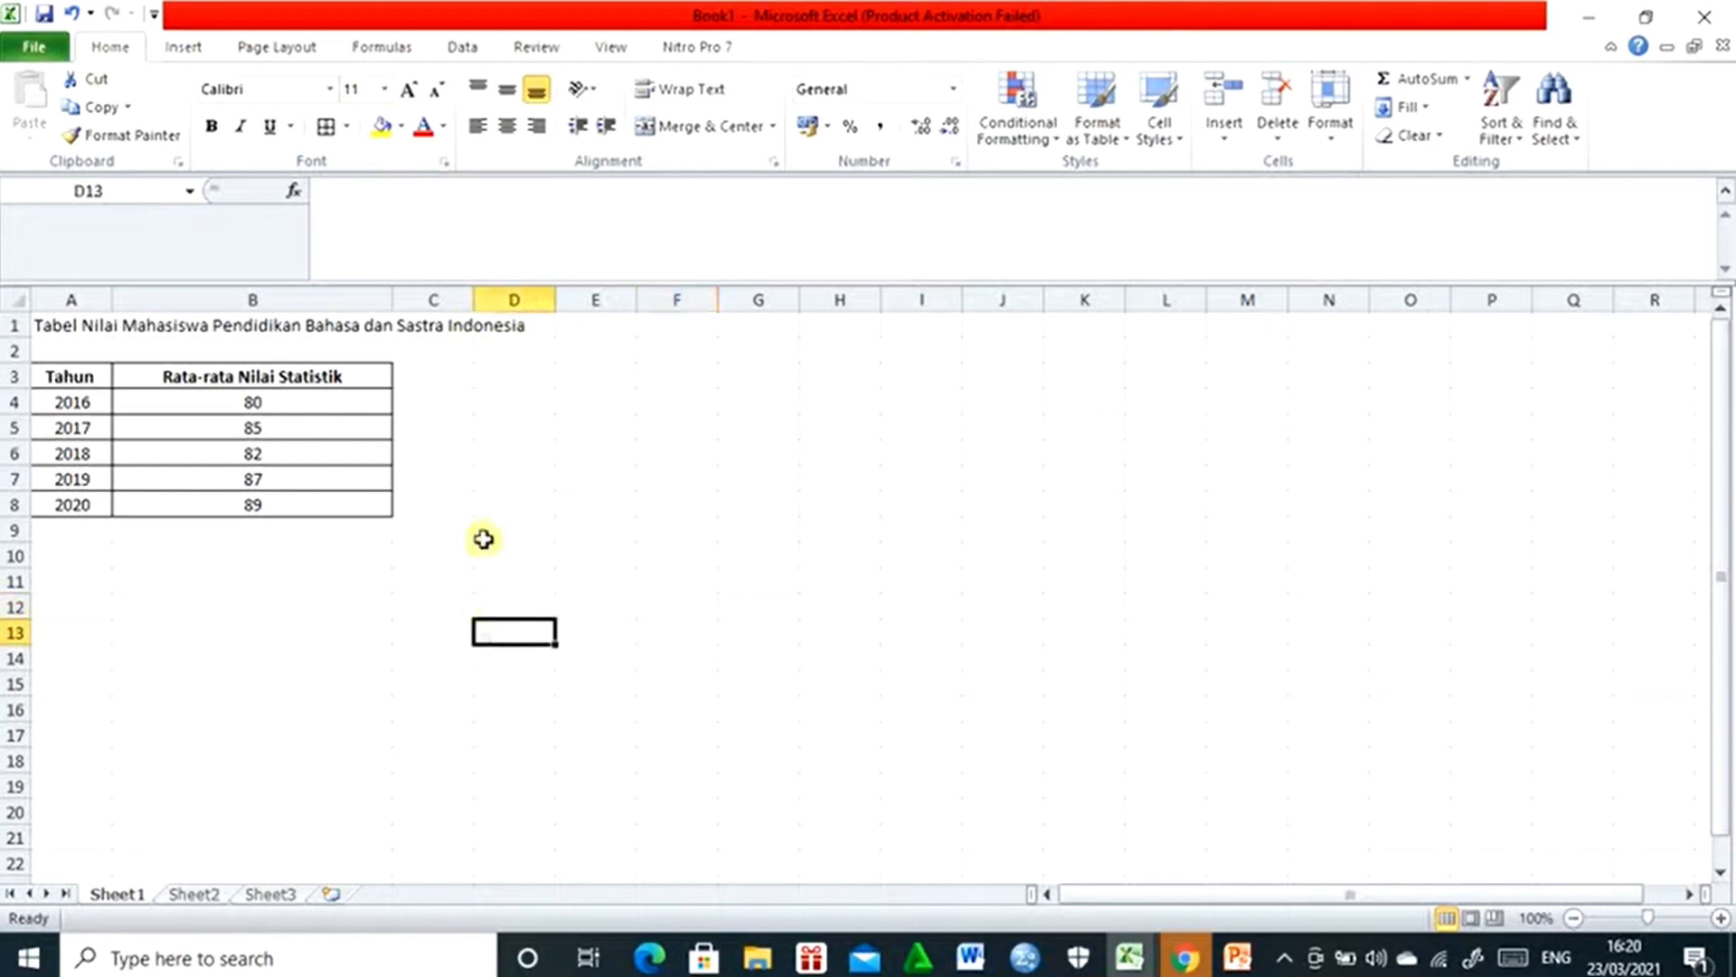
click(176, 48)
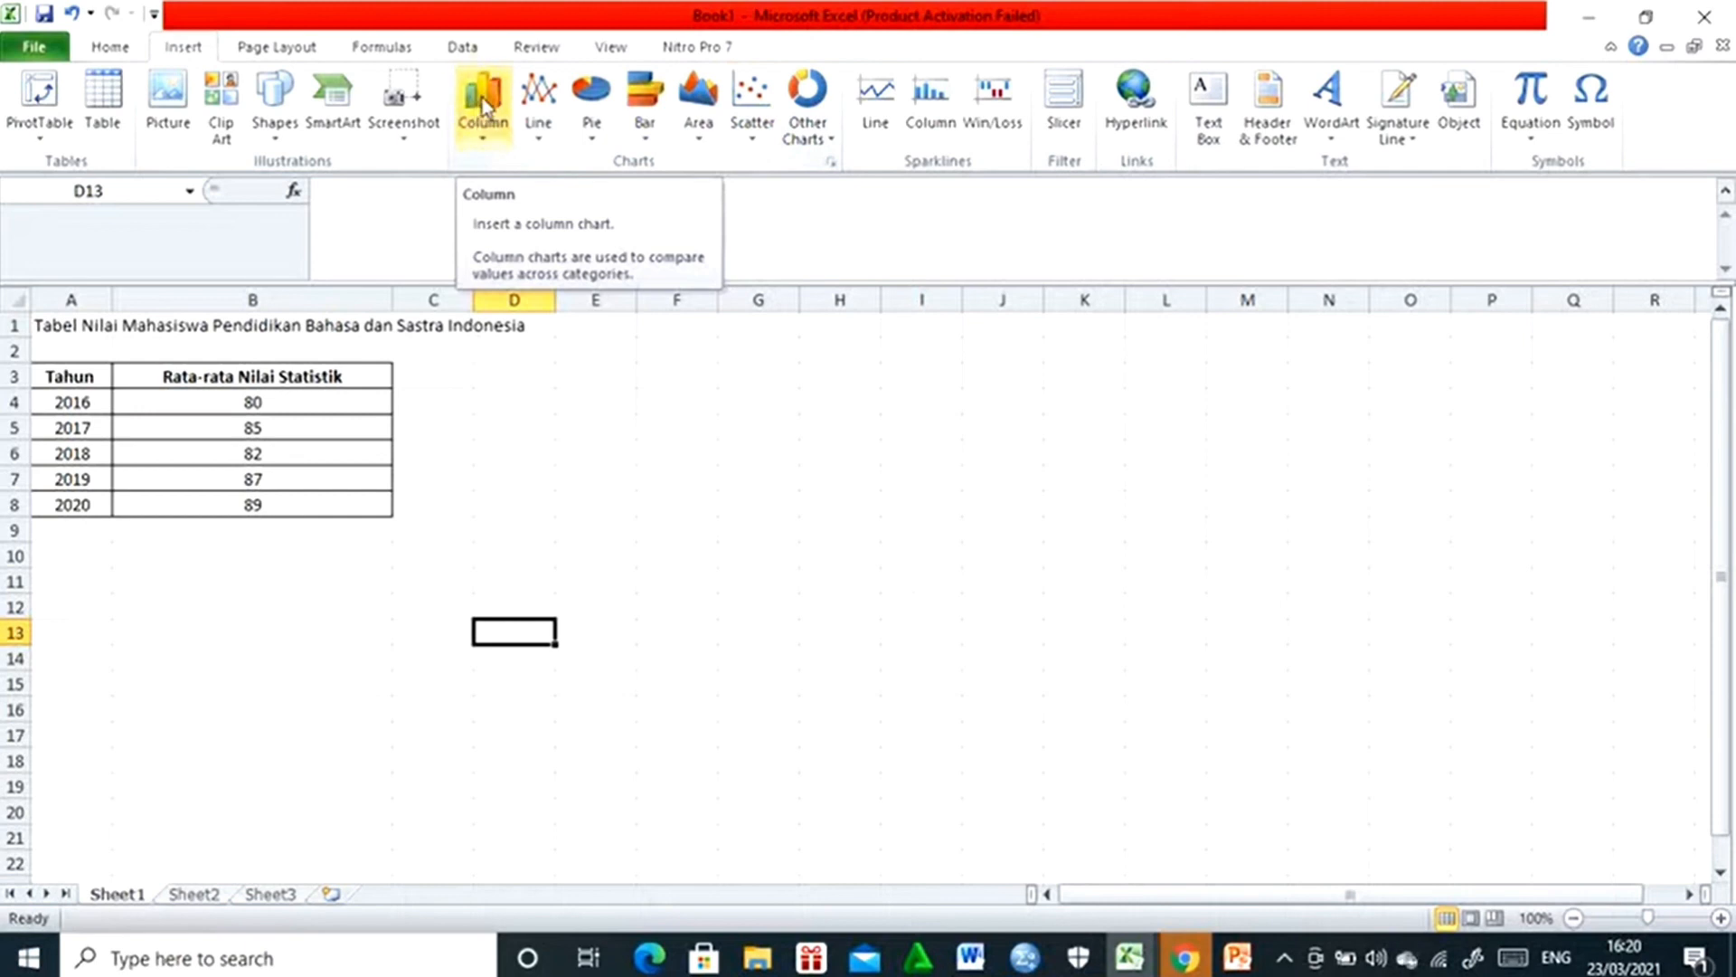
click(490, 143)
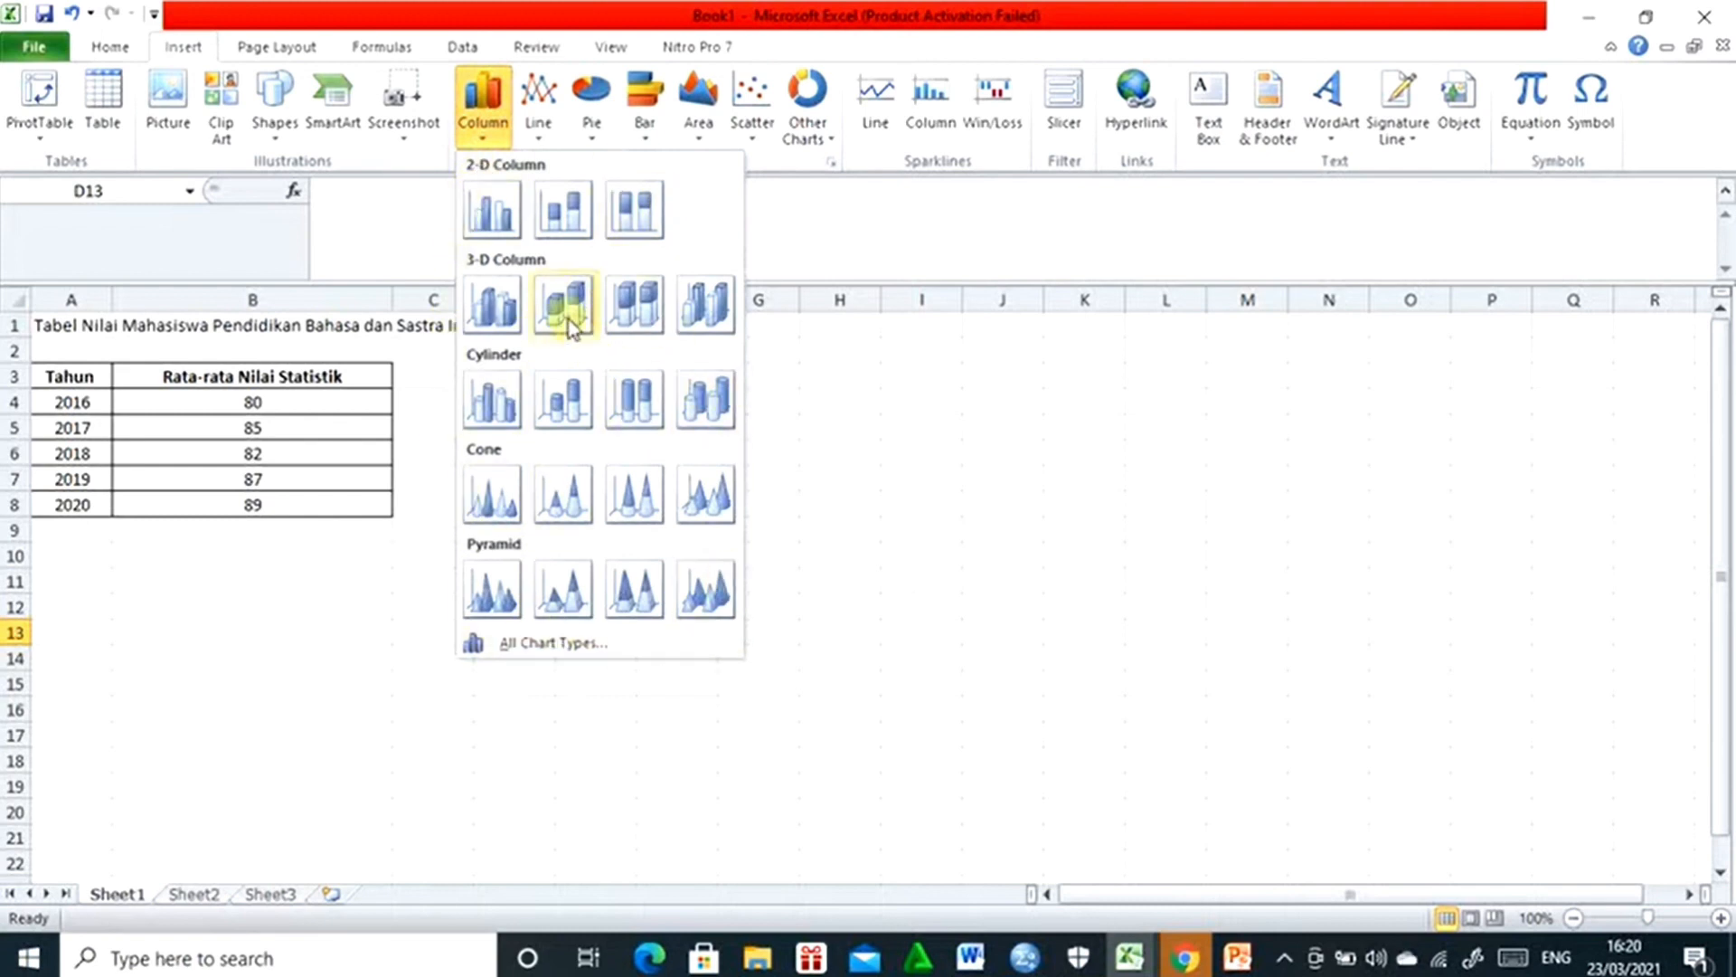
click(497, 208)
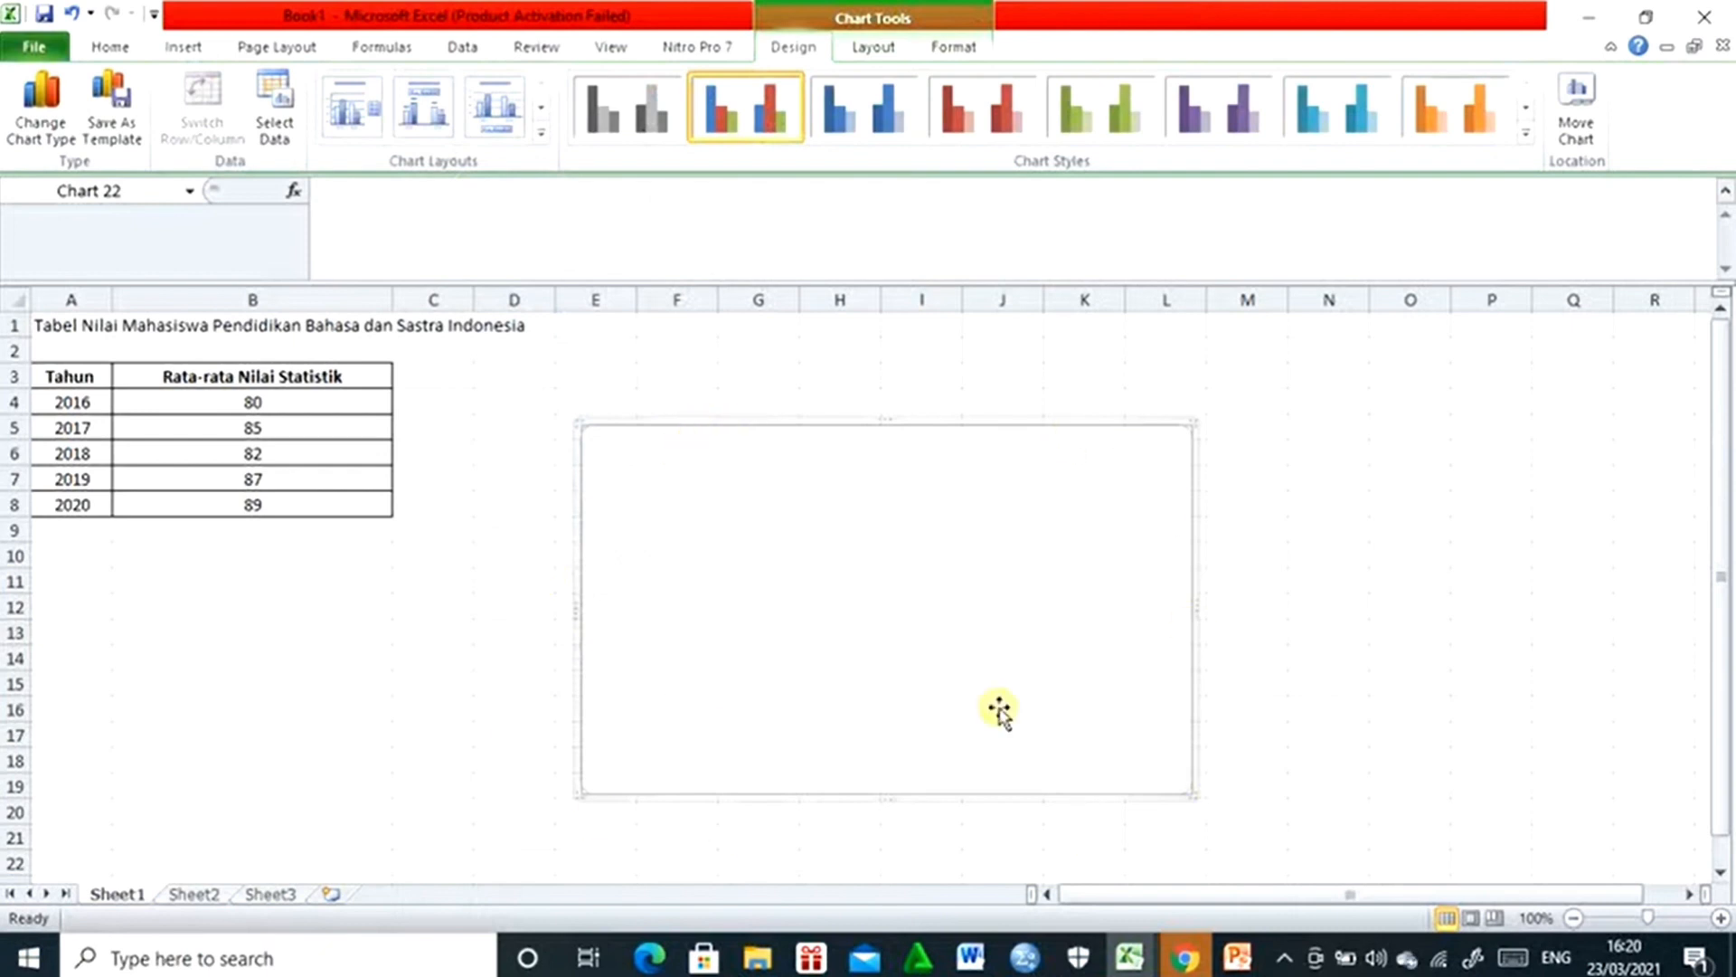
- Set the empty chart's data range to the statistics grades in B4:B8
right_click(745, 476)
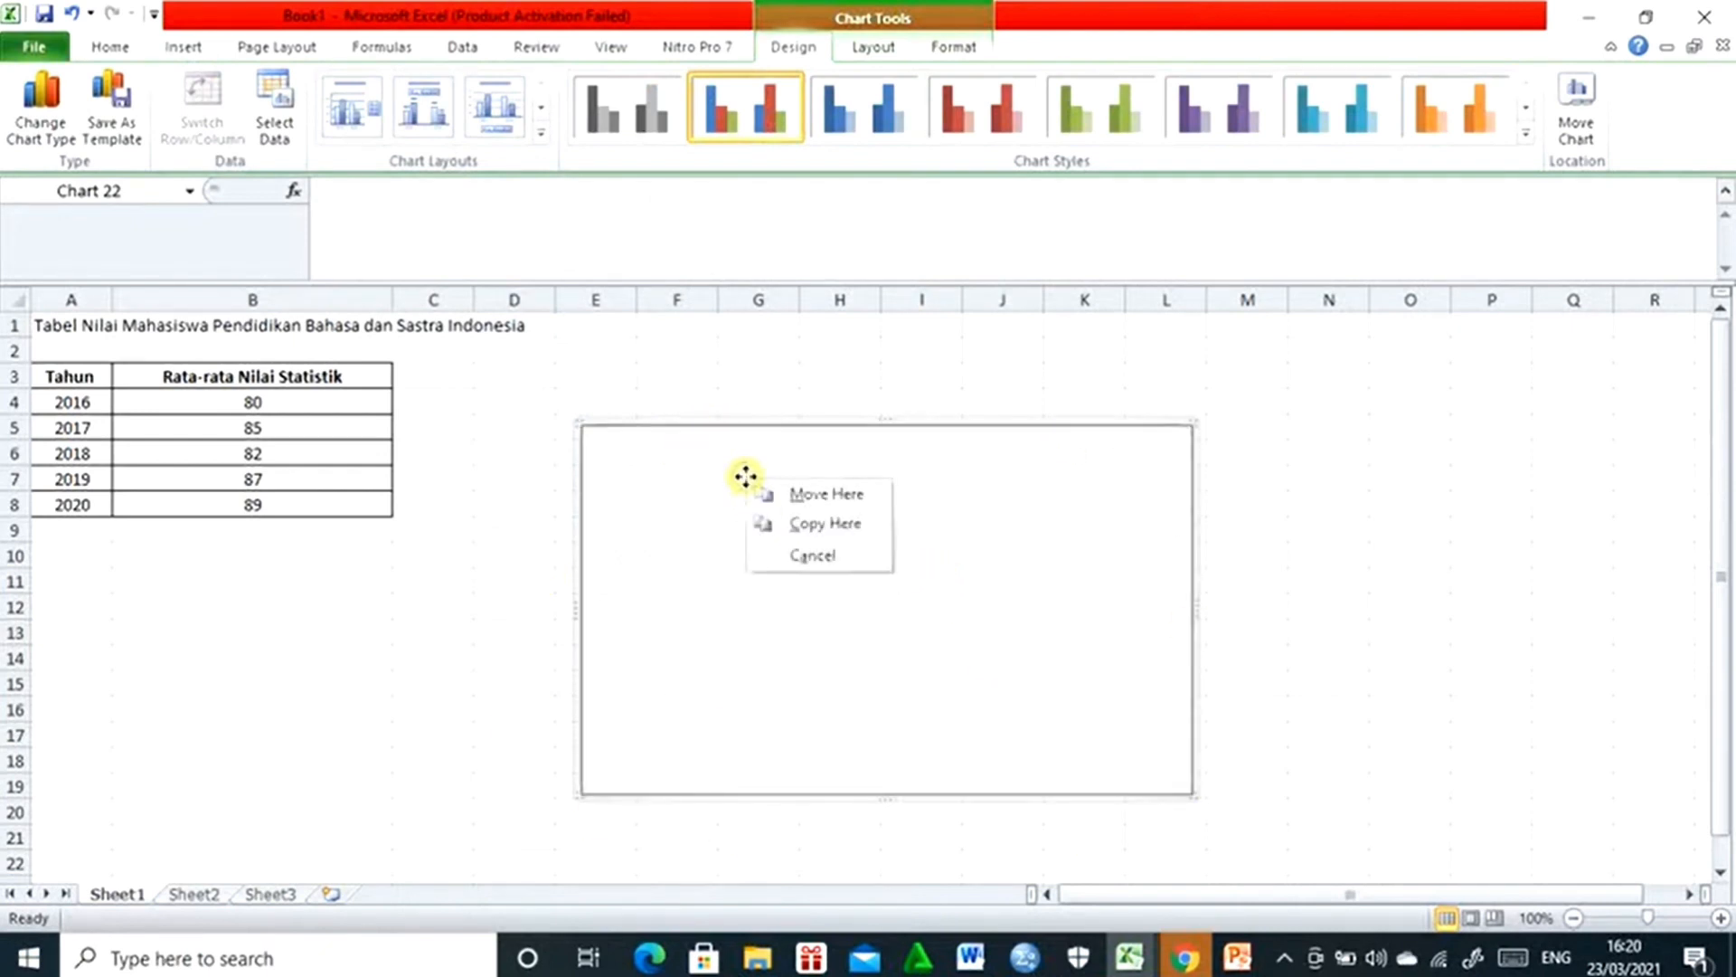
click(754, 426)
right_click(755, 426)
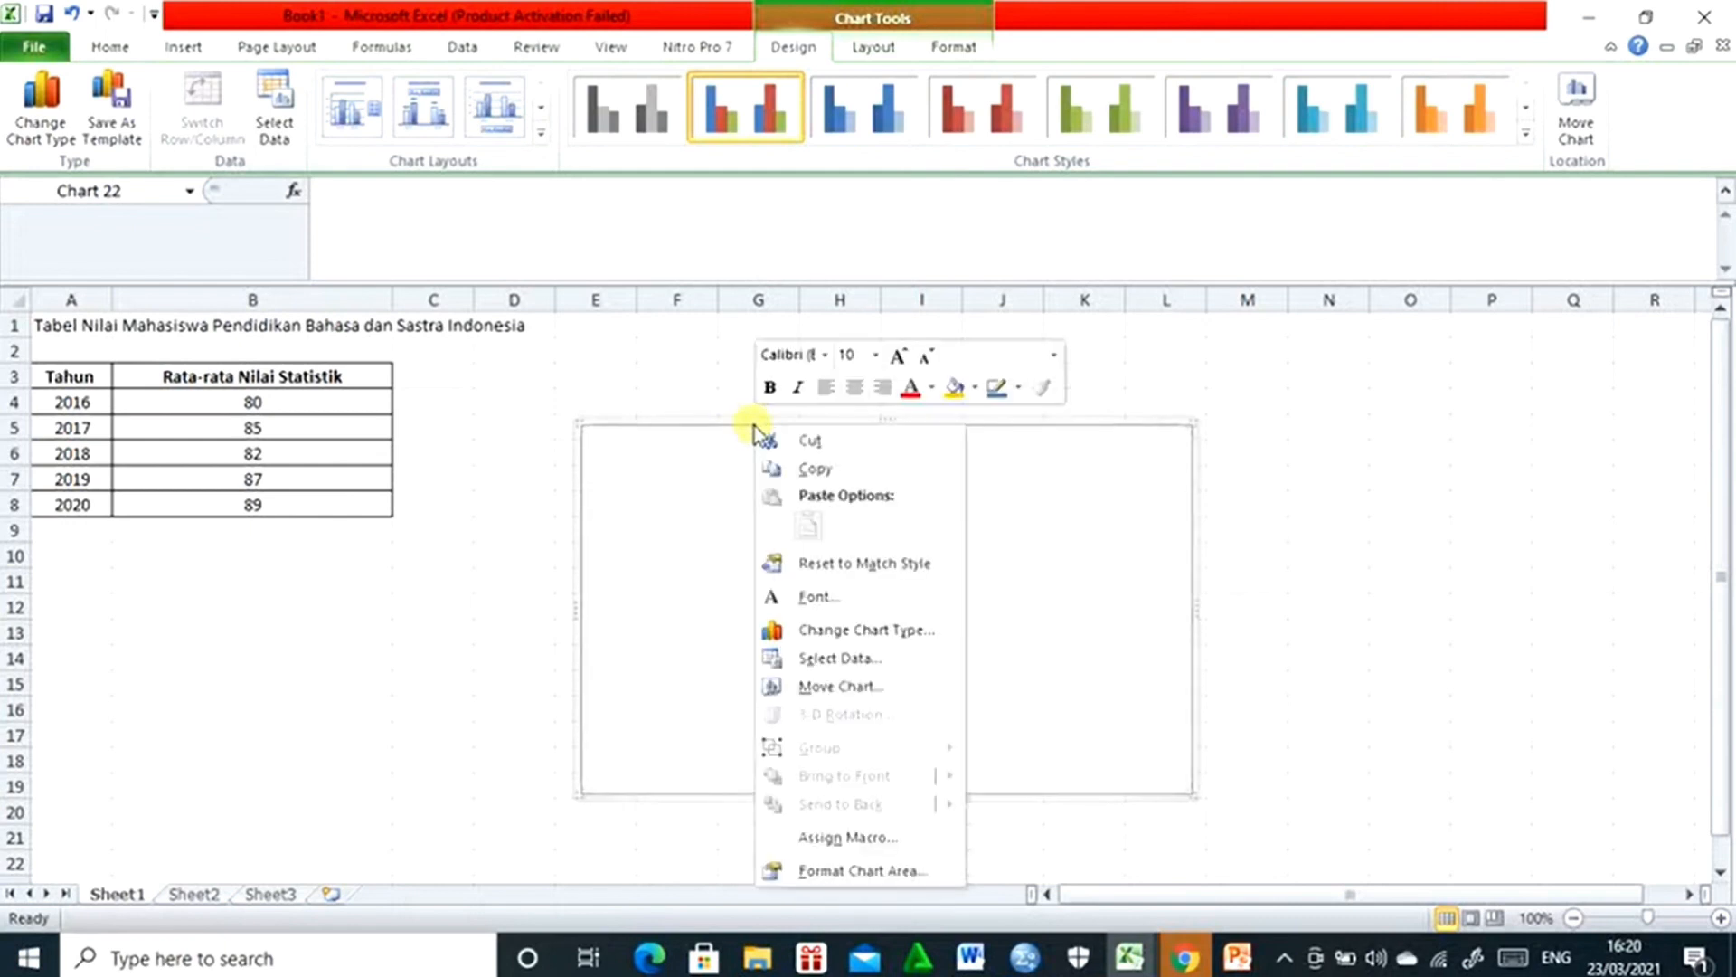
click(828, 660)
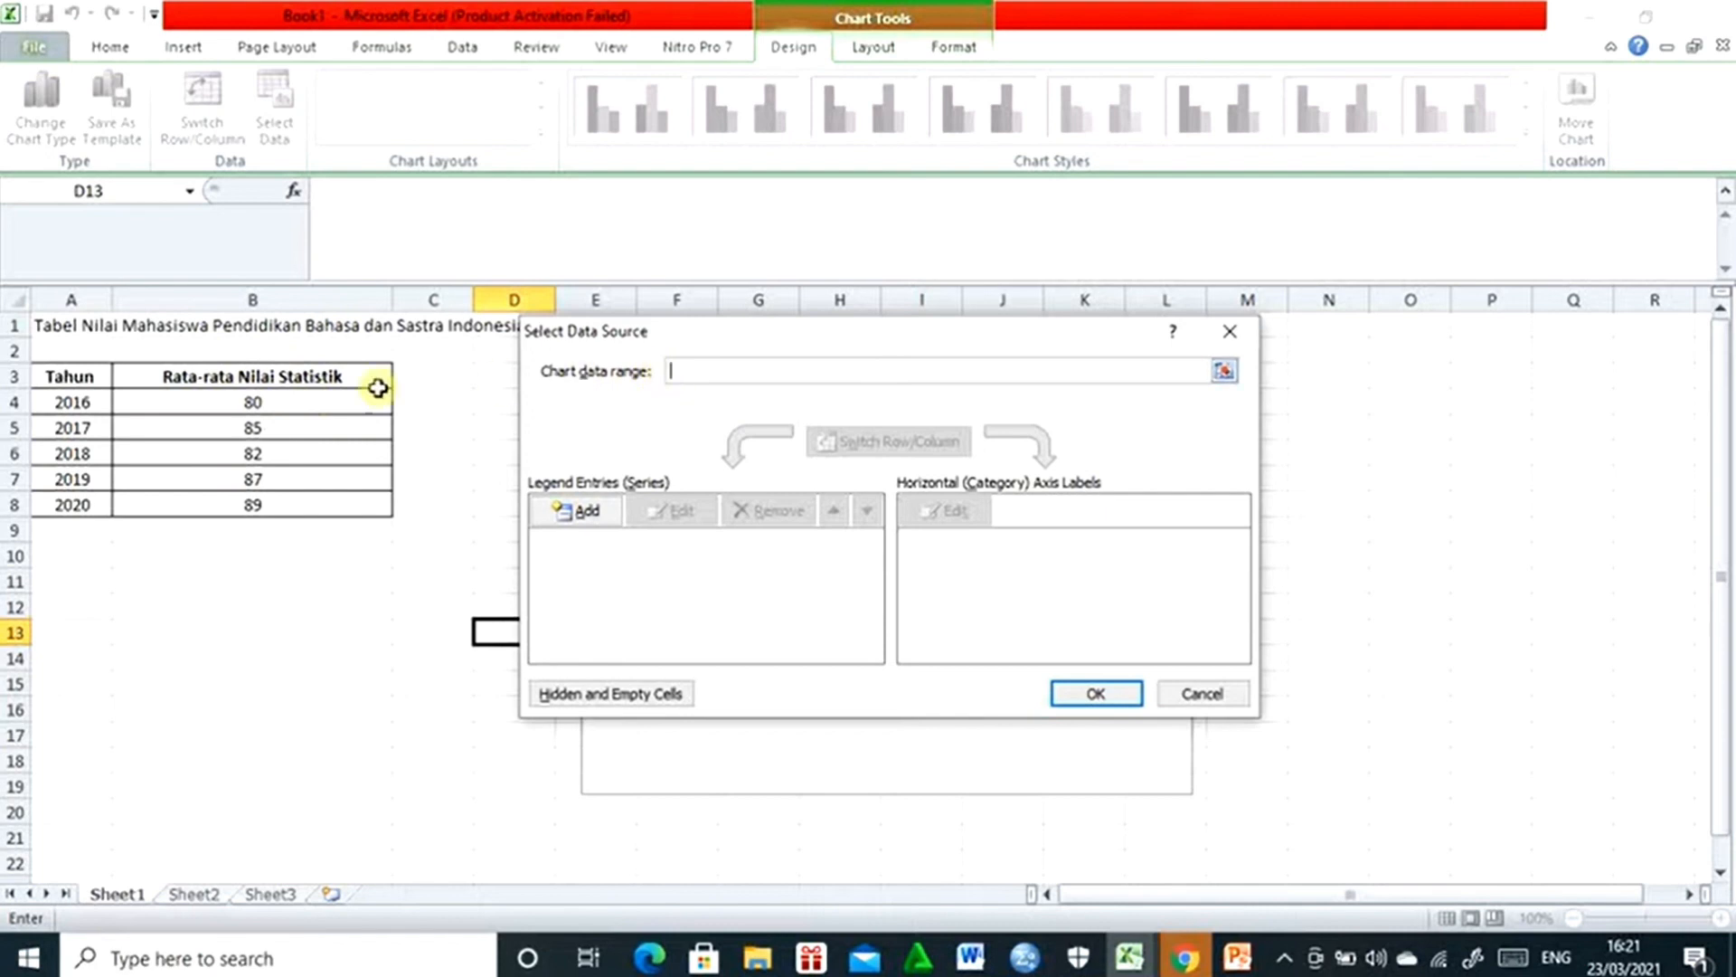
drag(257, 400, 255, 495)
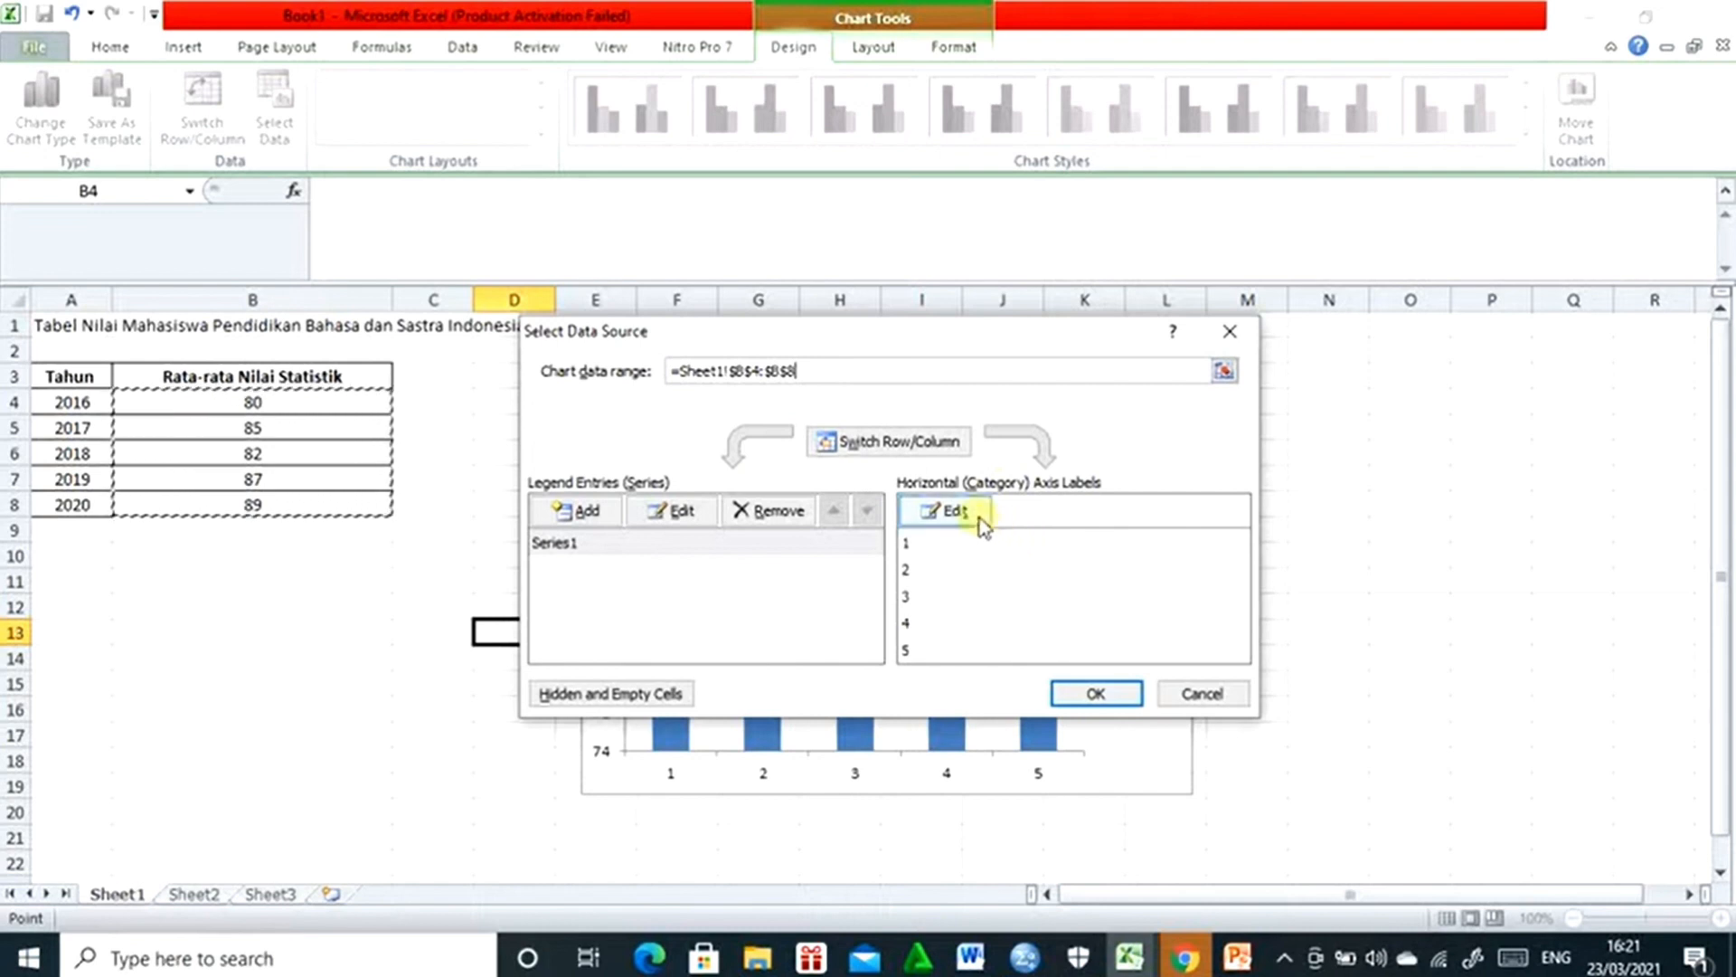
- Use the years in A4:A8 as the horizontal axis labels and apply the chart's data source
click(941, 506)
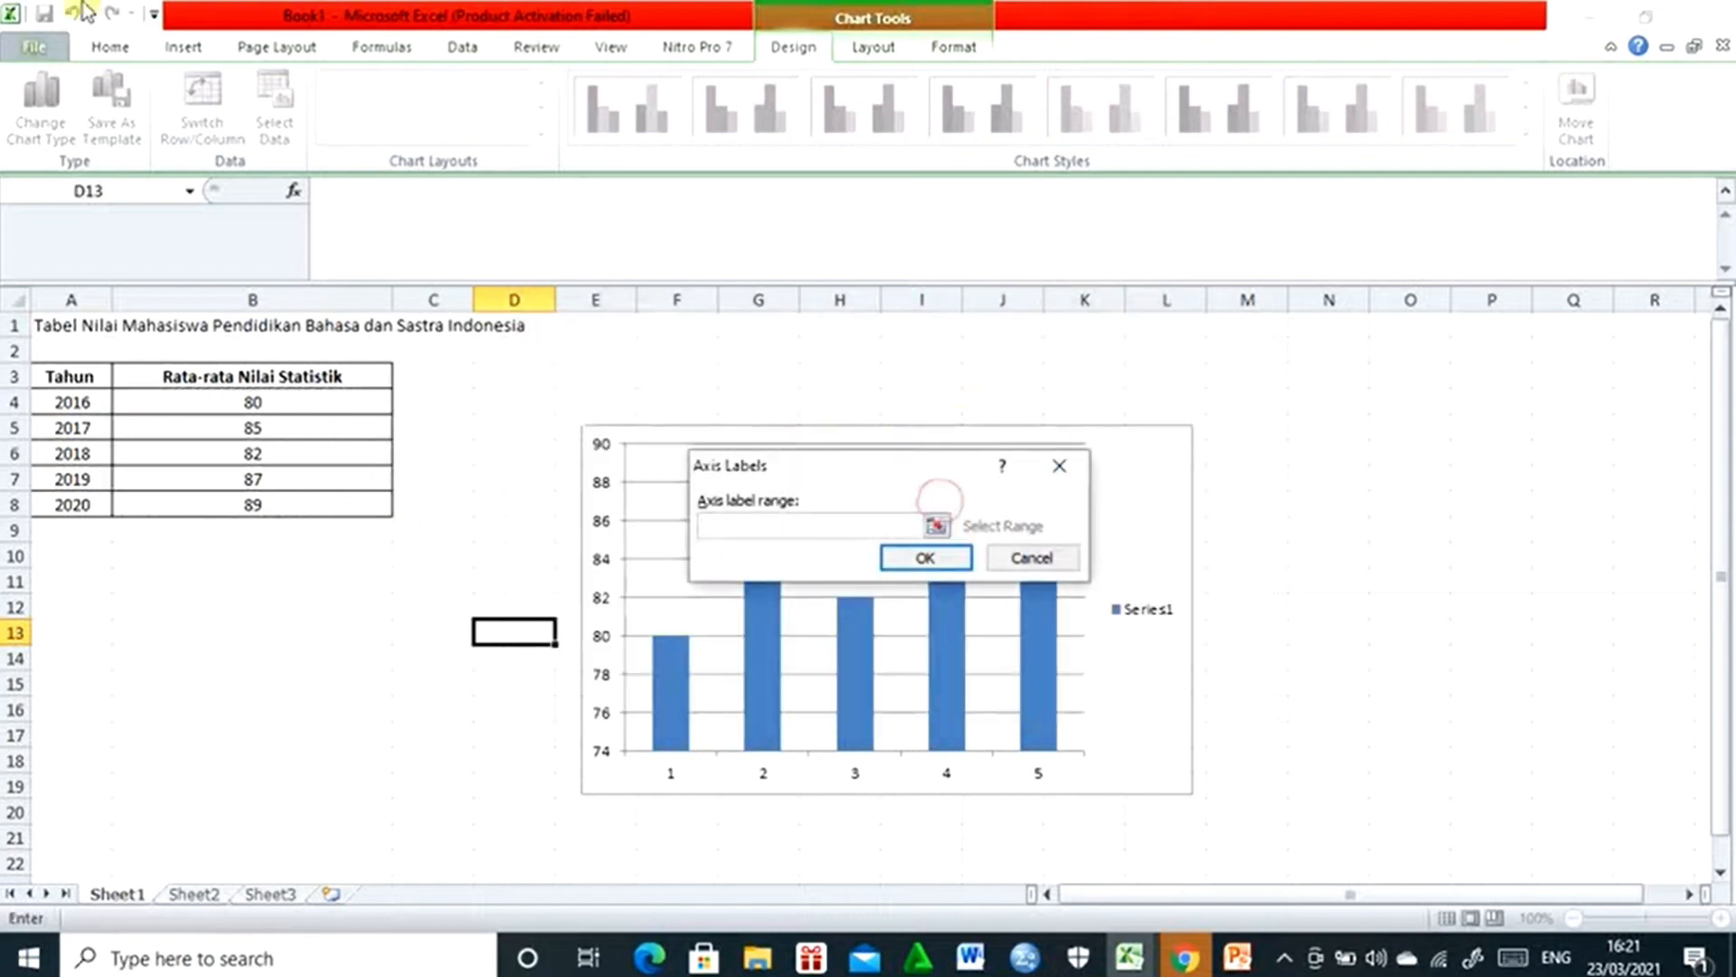
drag(62, 404, 66, 502)
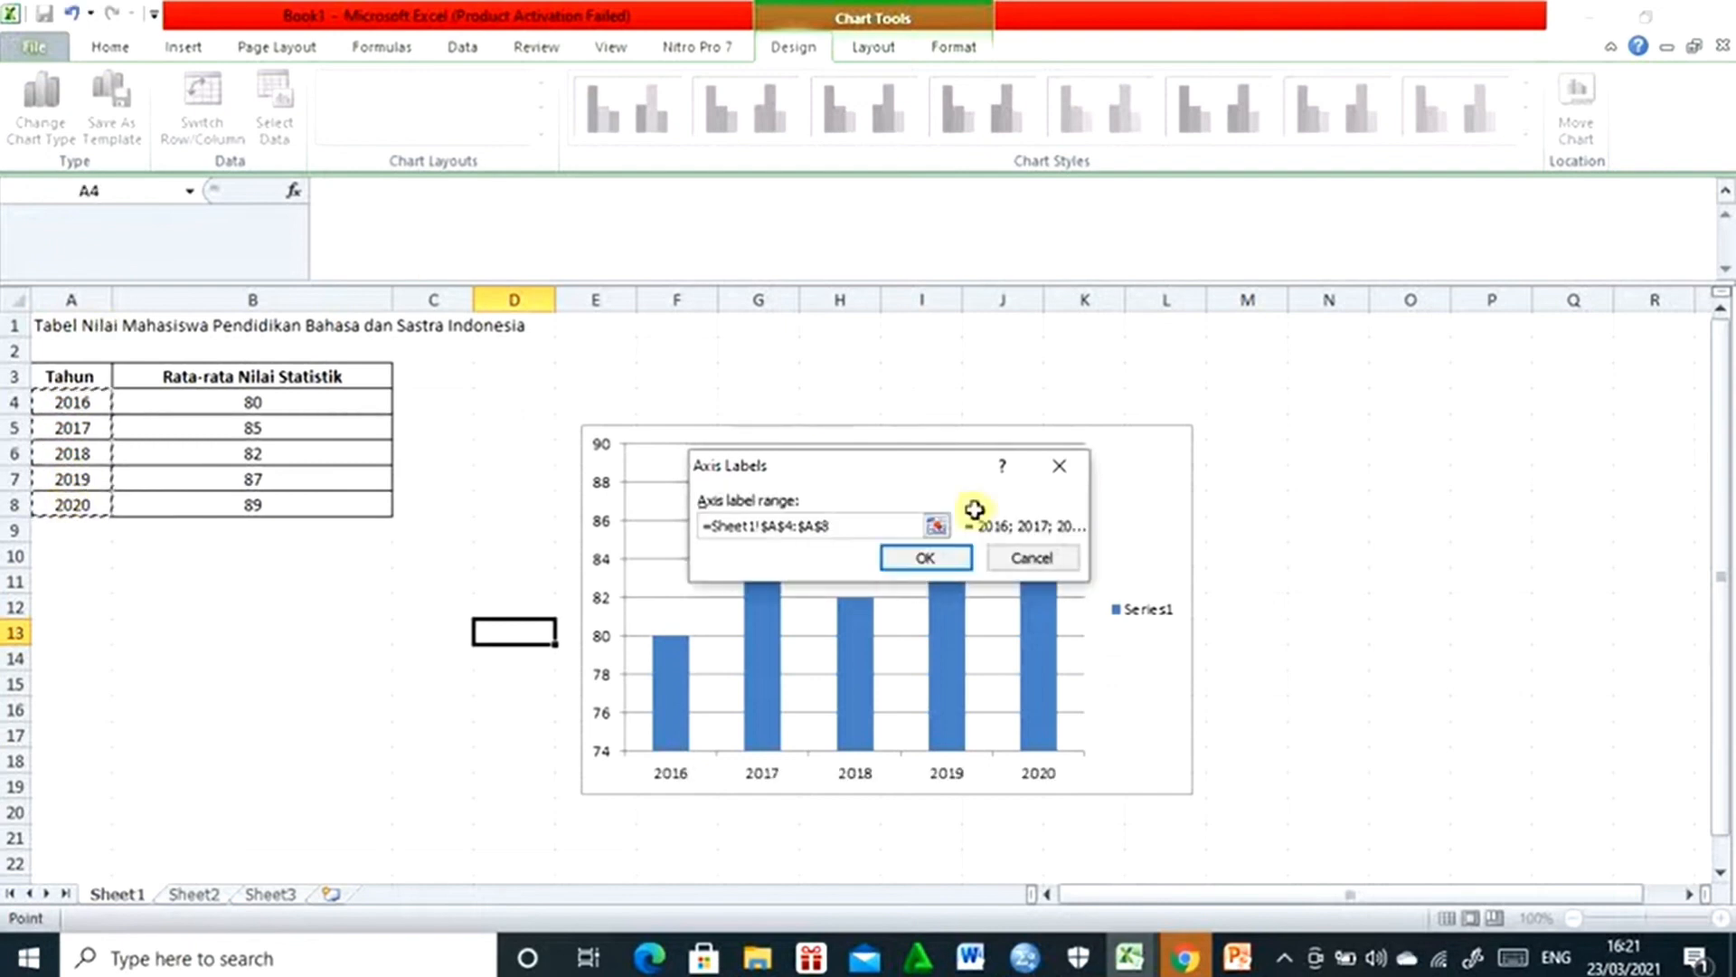
click(920, 561)
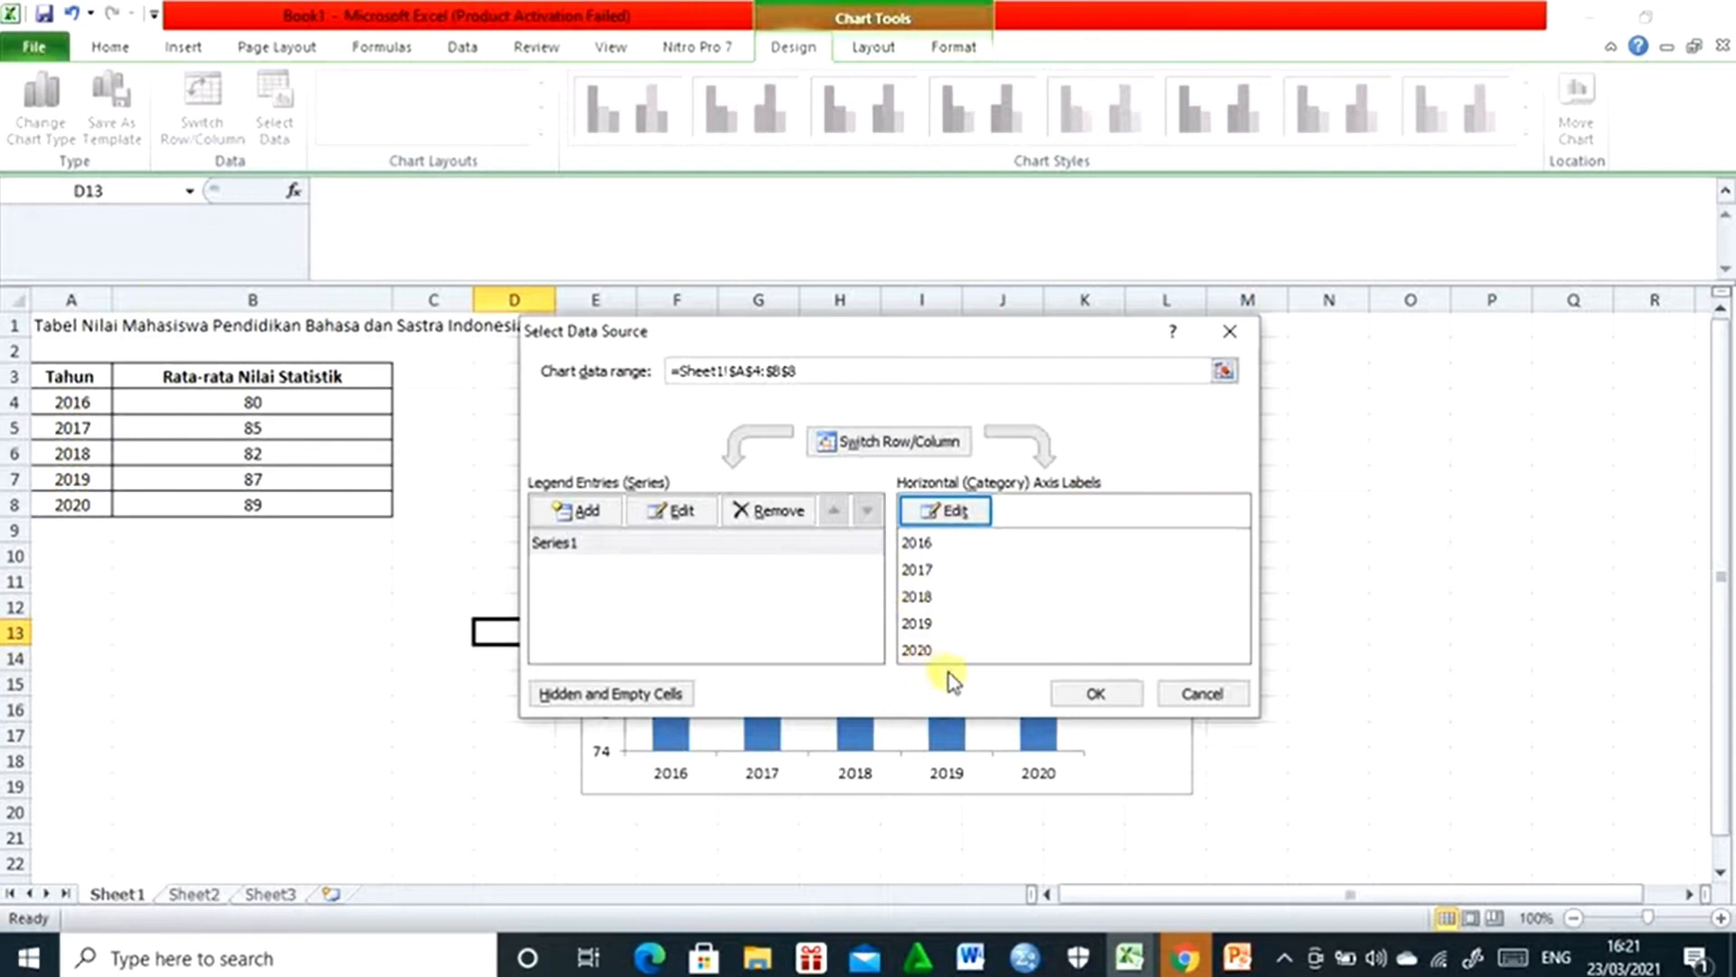
click(1083, 694)
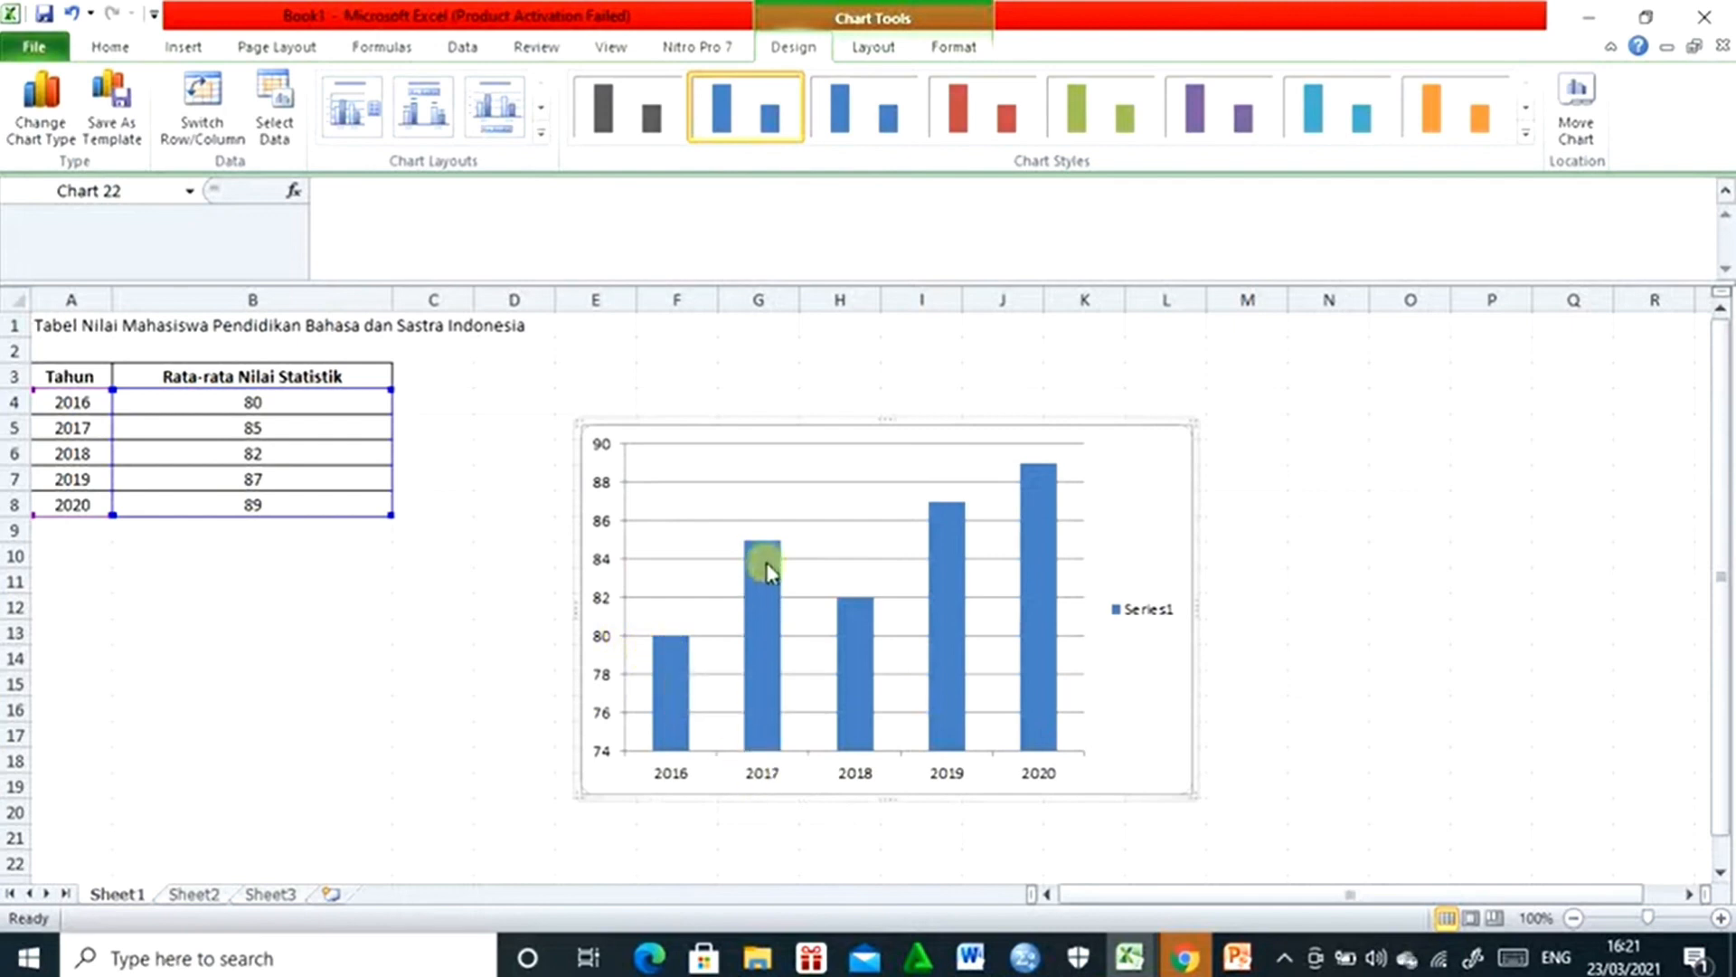
- Add data labels to the chart's column series
mouse_move(764, 549)
mouse_move(689, 723)
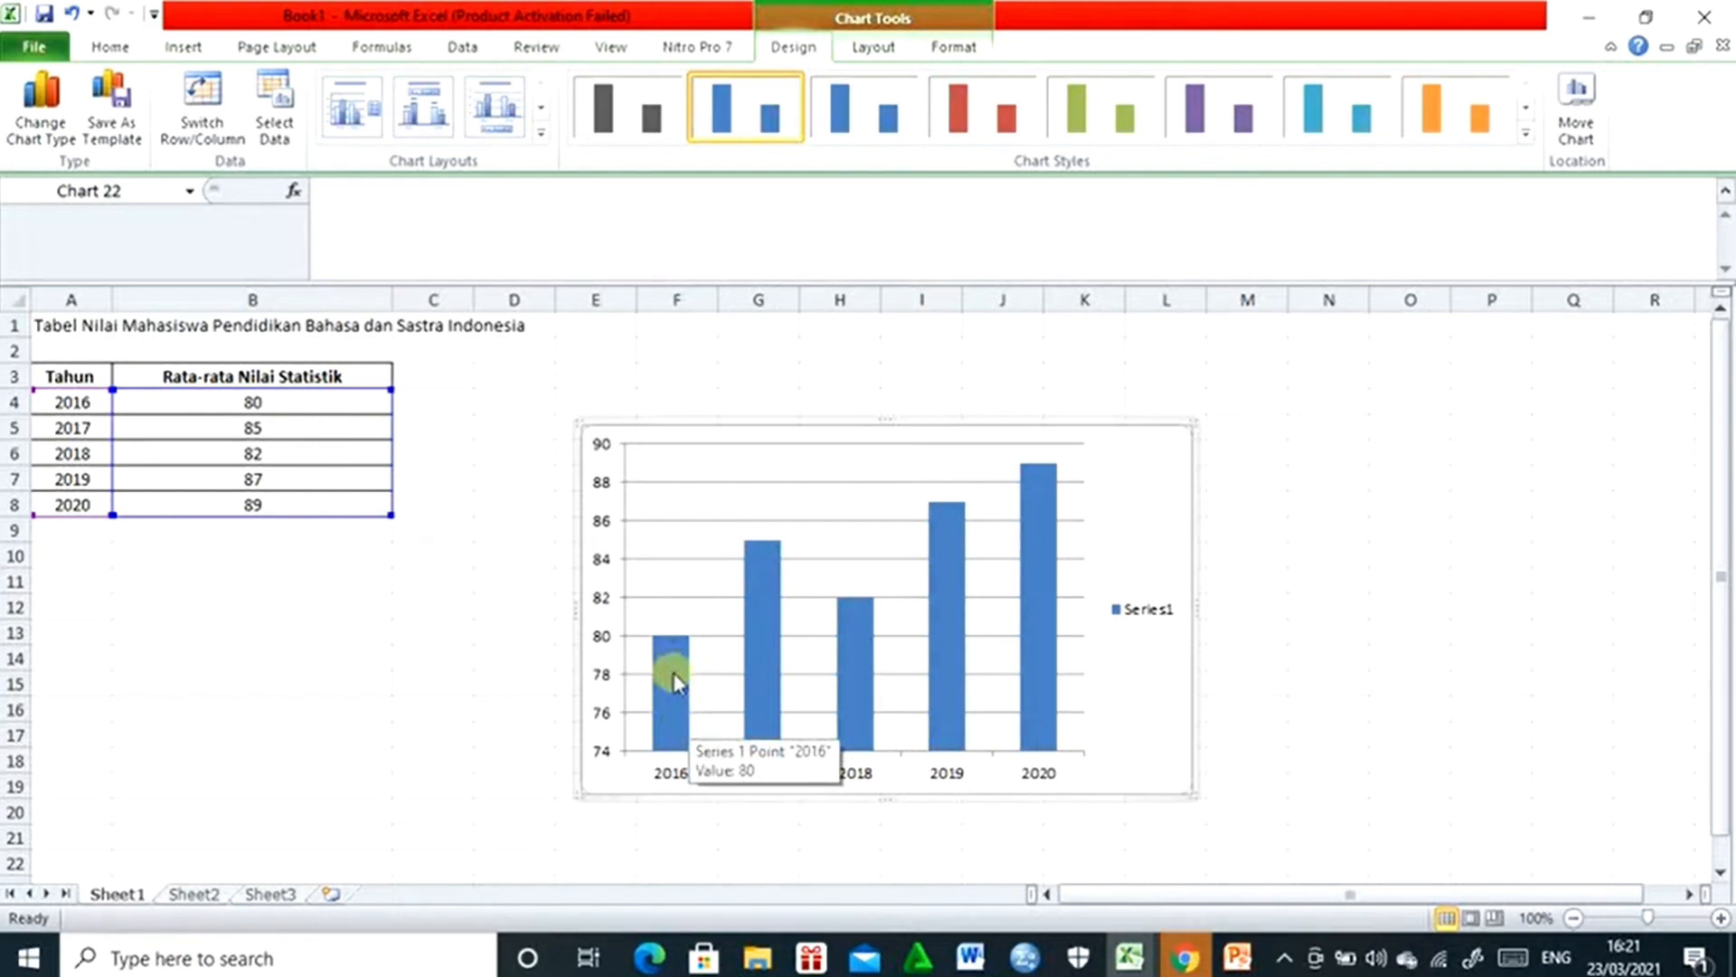
right_click(709, 422)
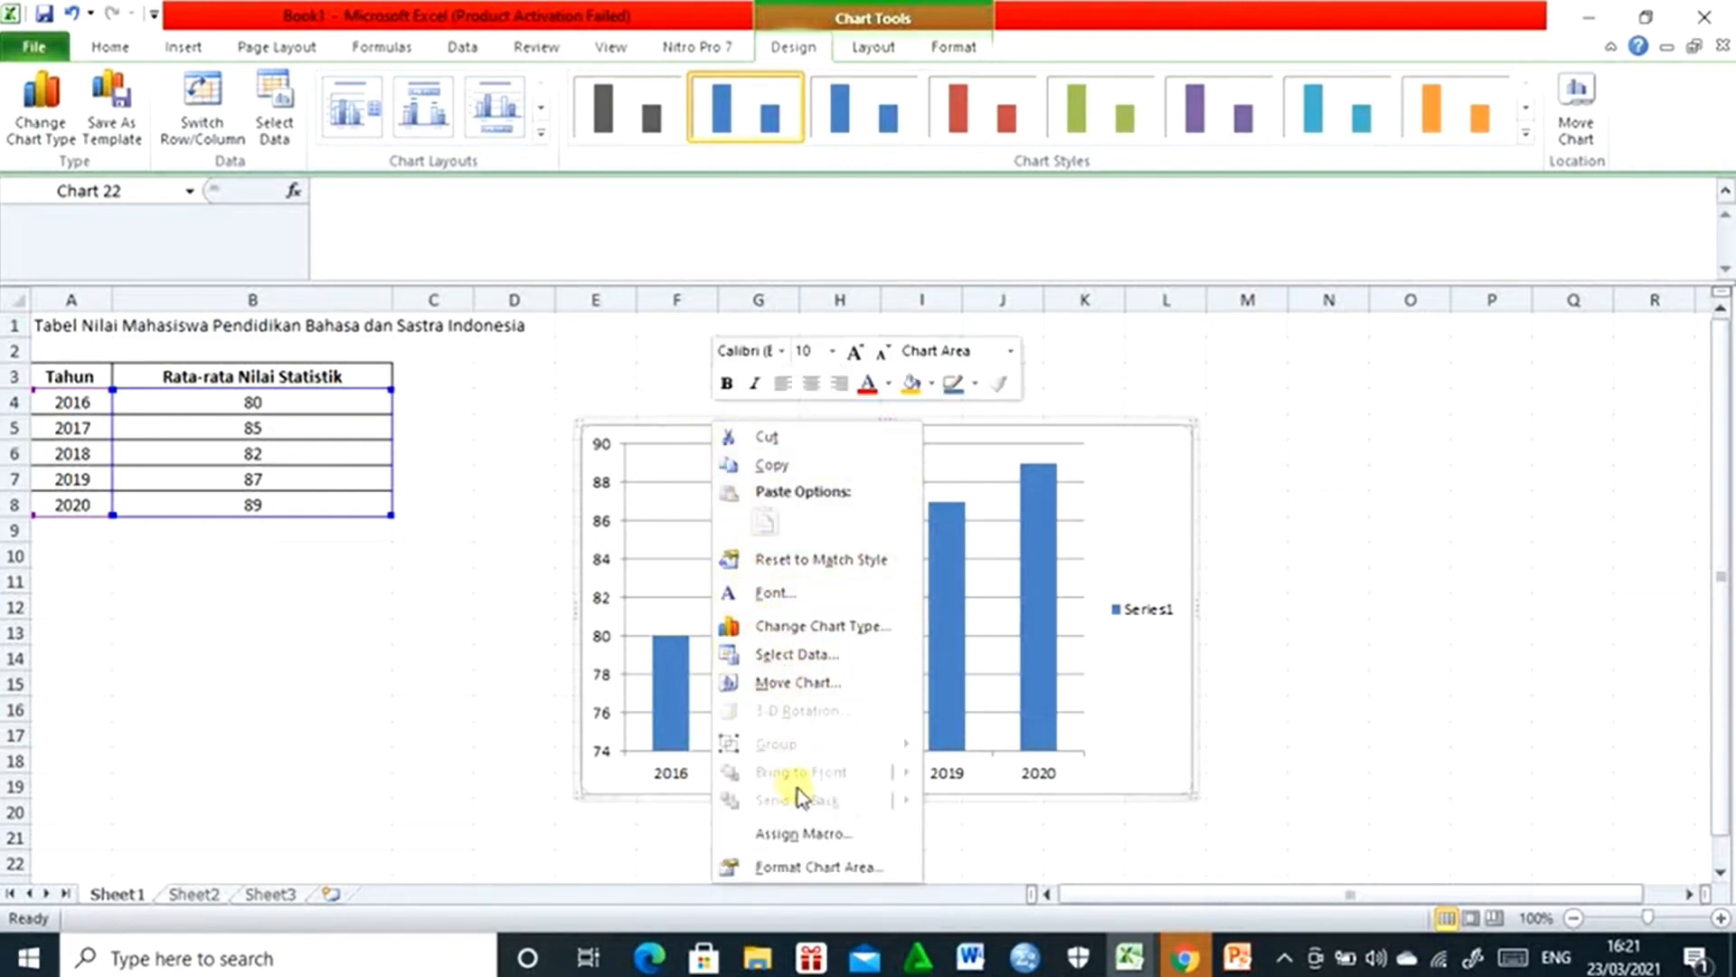
click(651, 546)
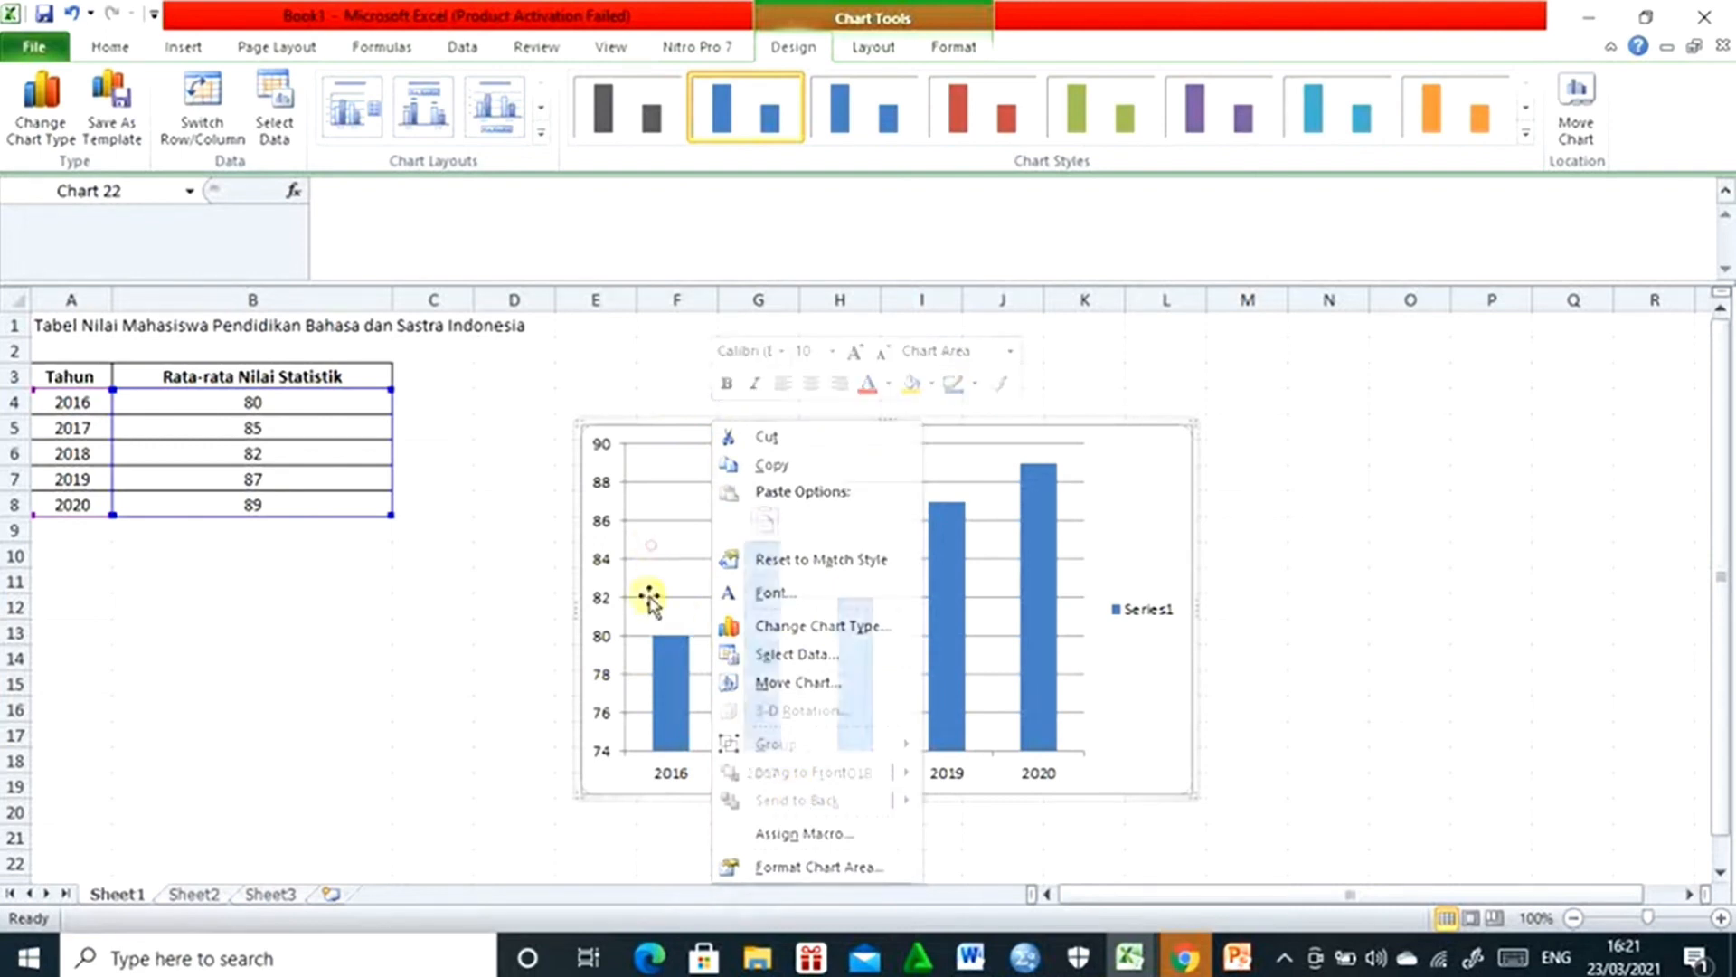
click(660, 667)
right_click(659, 666)
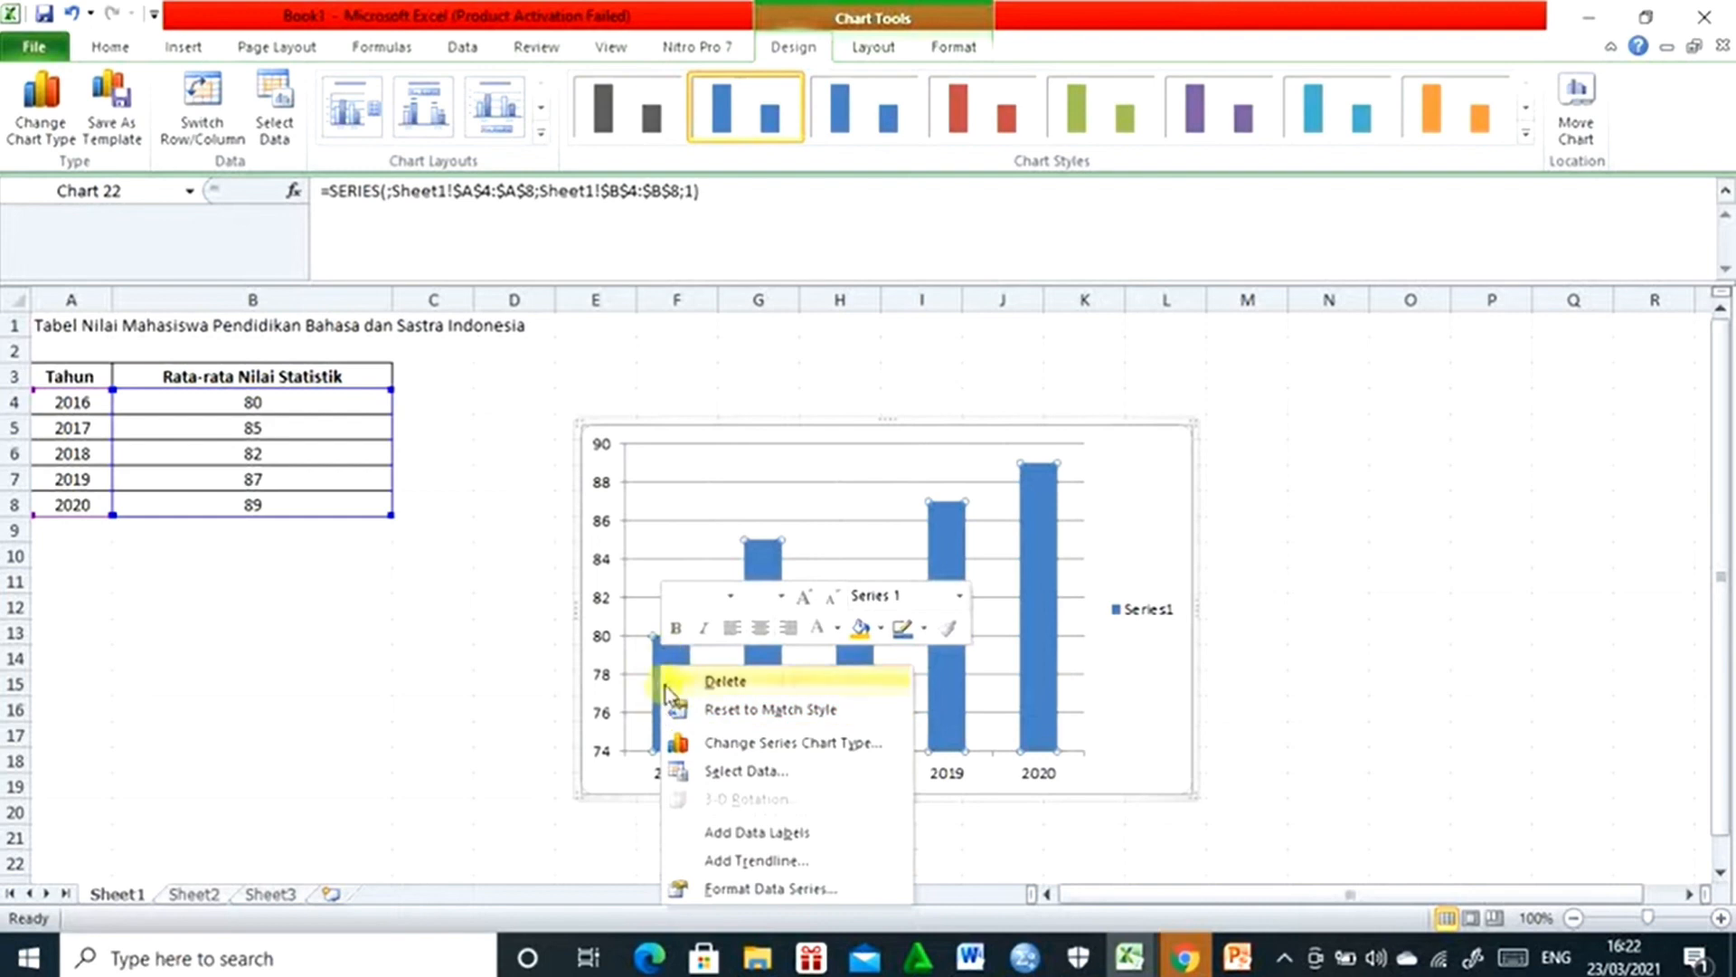
click(743, 833)
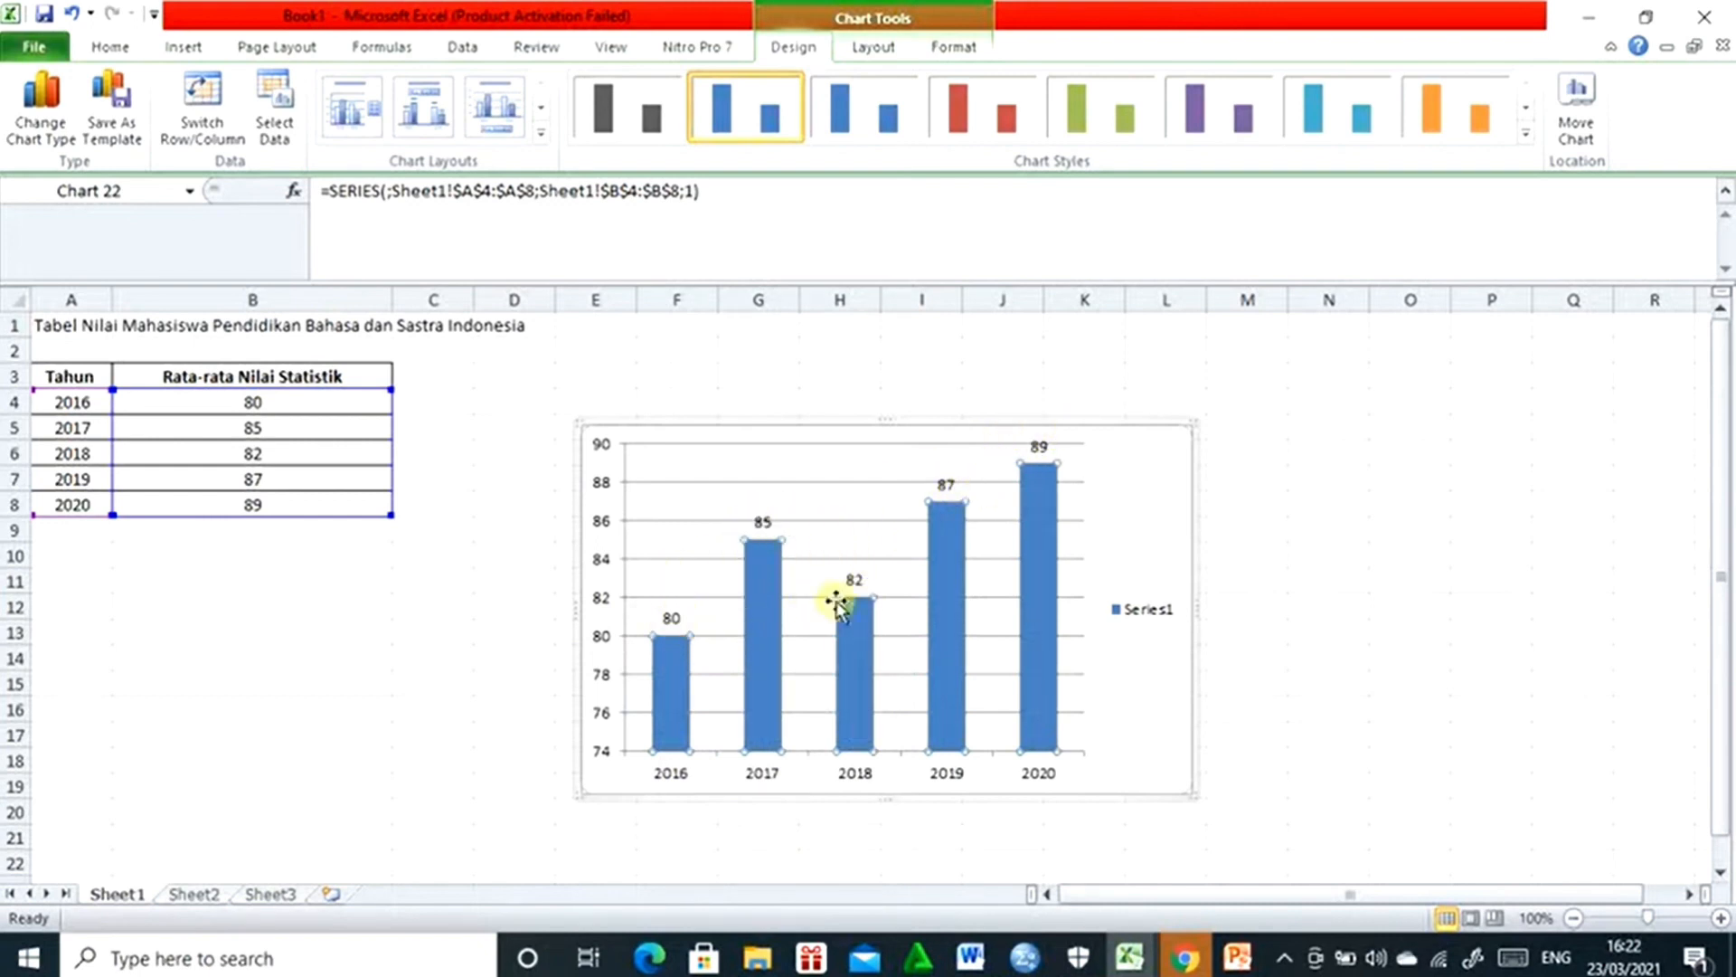
mouse_move(673, 660)
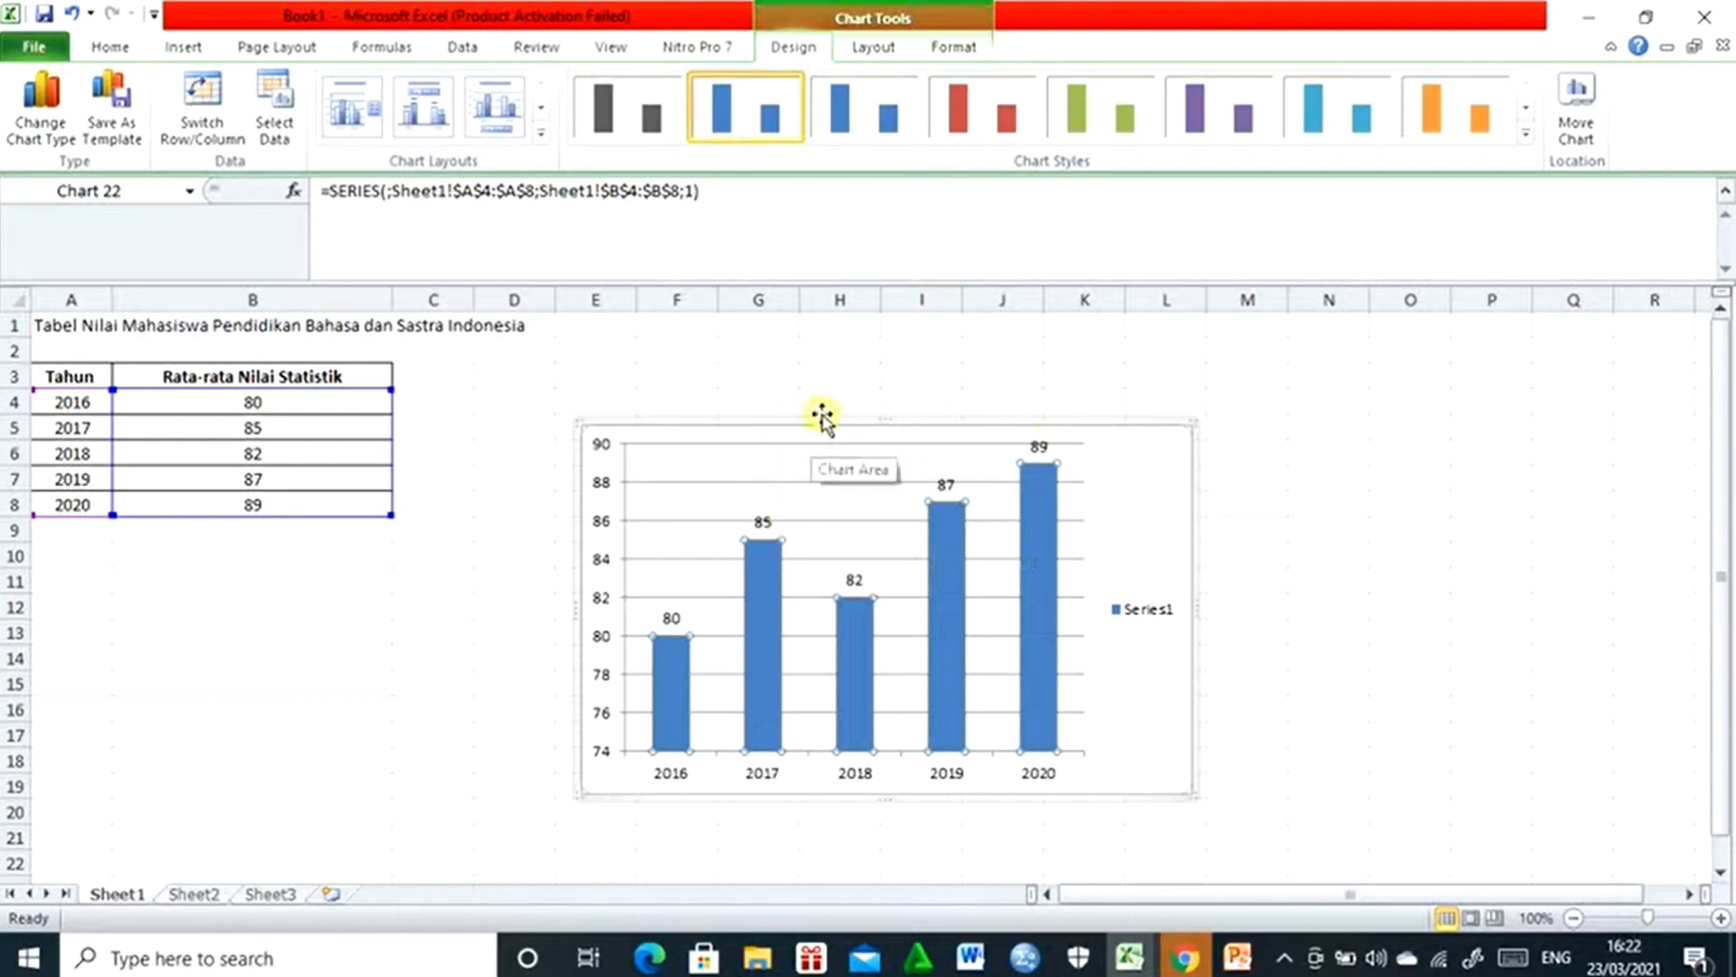
- Add a chart title above the chart and select its placeholder text
click(866, 51)
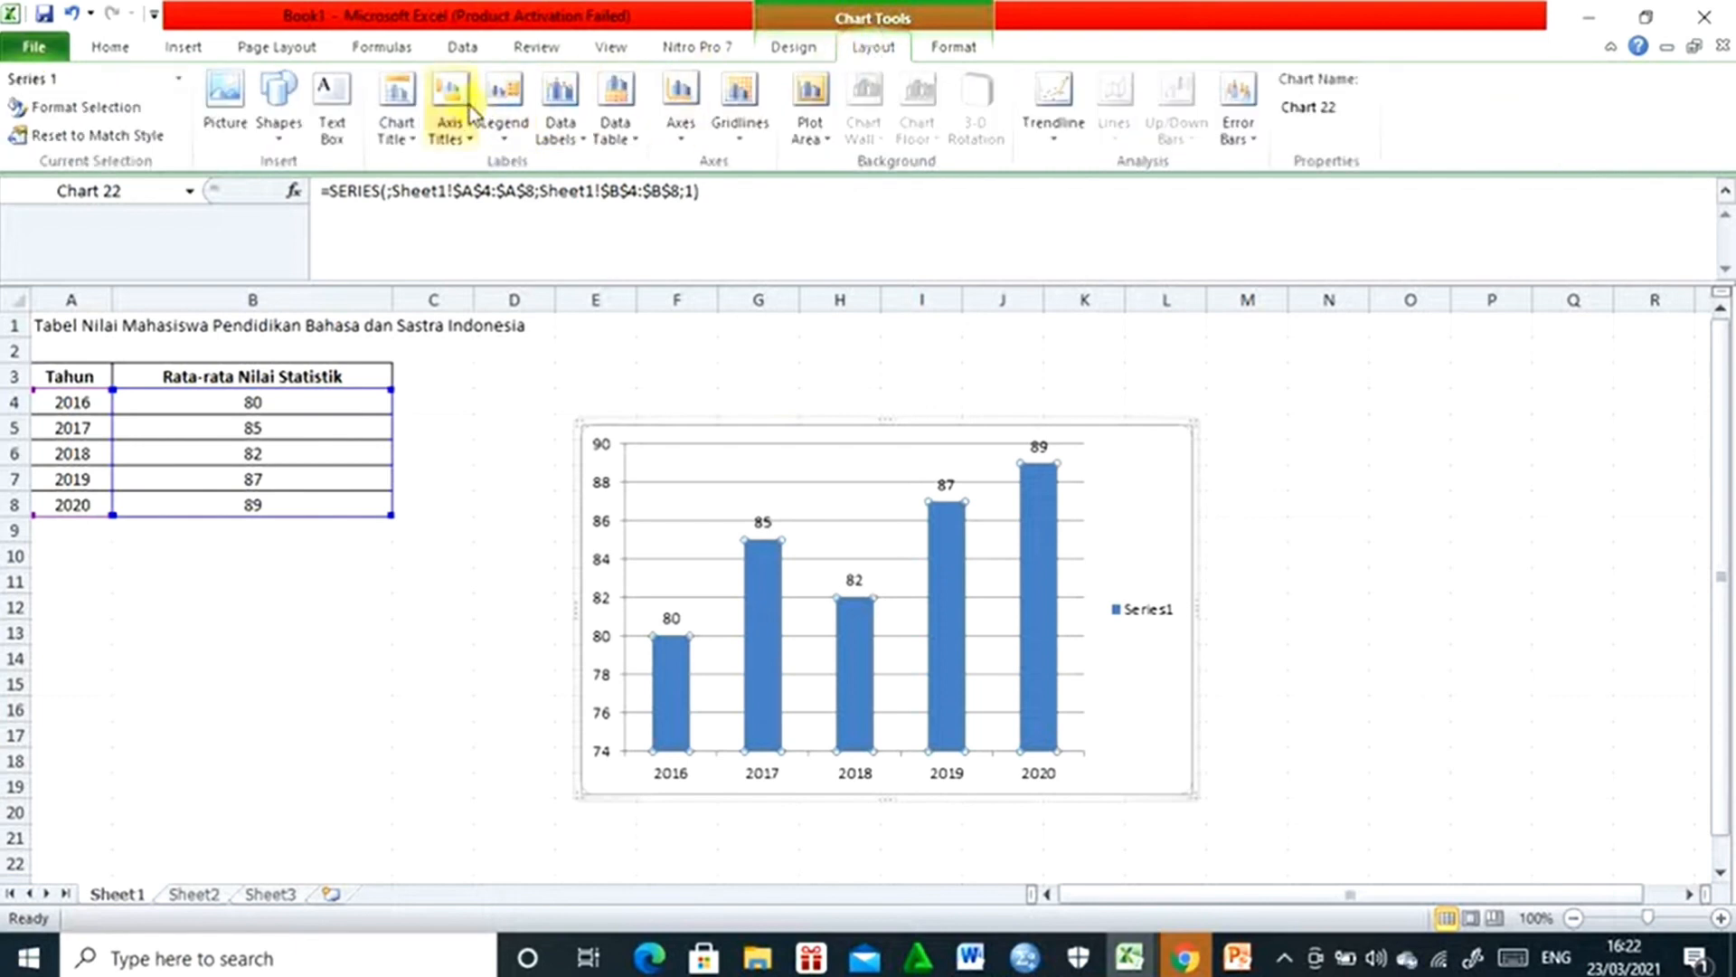
click(406, 144)
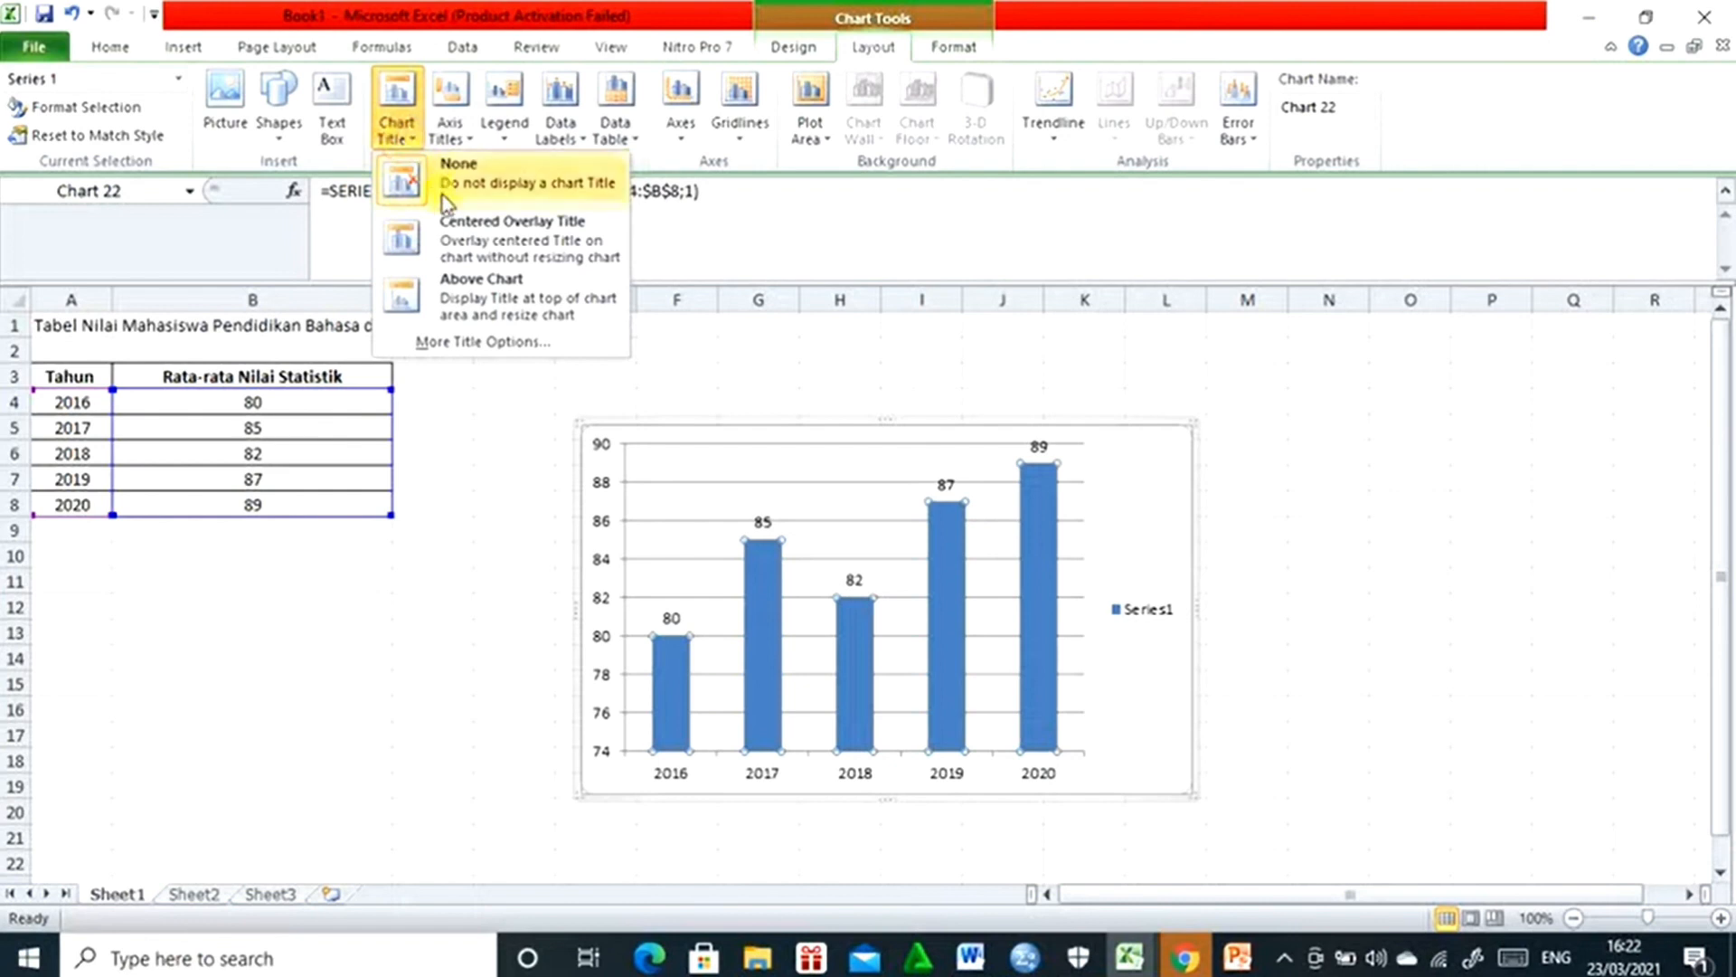
click(470, 291)
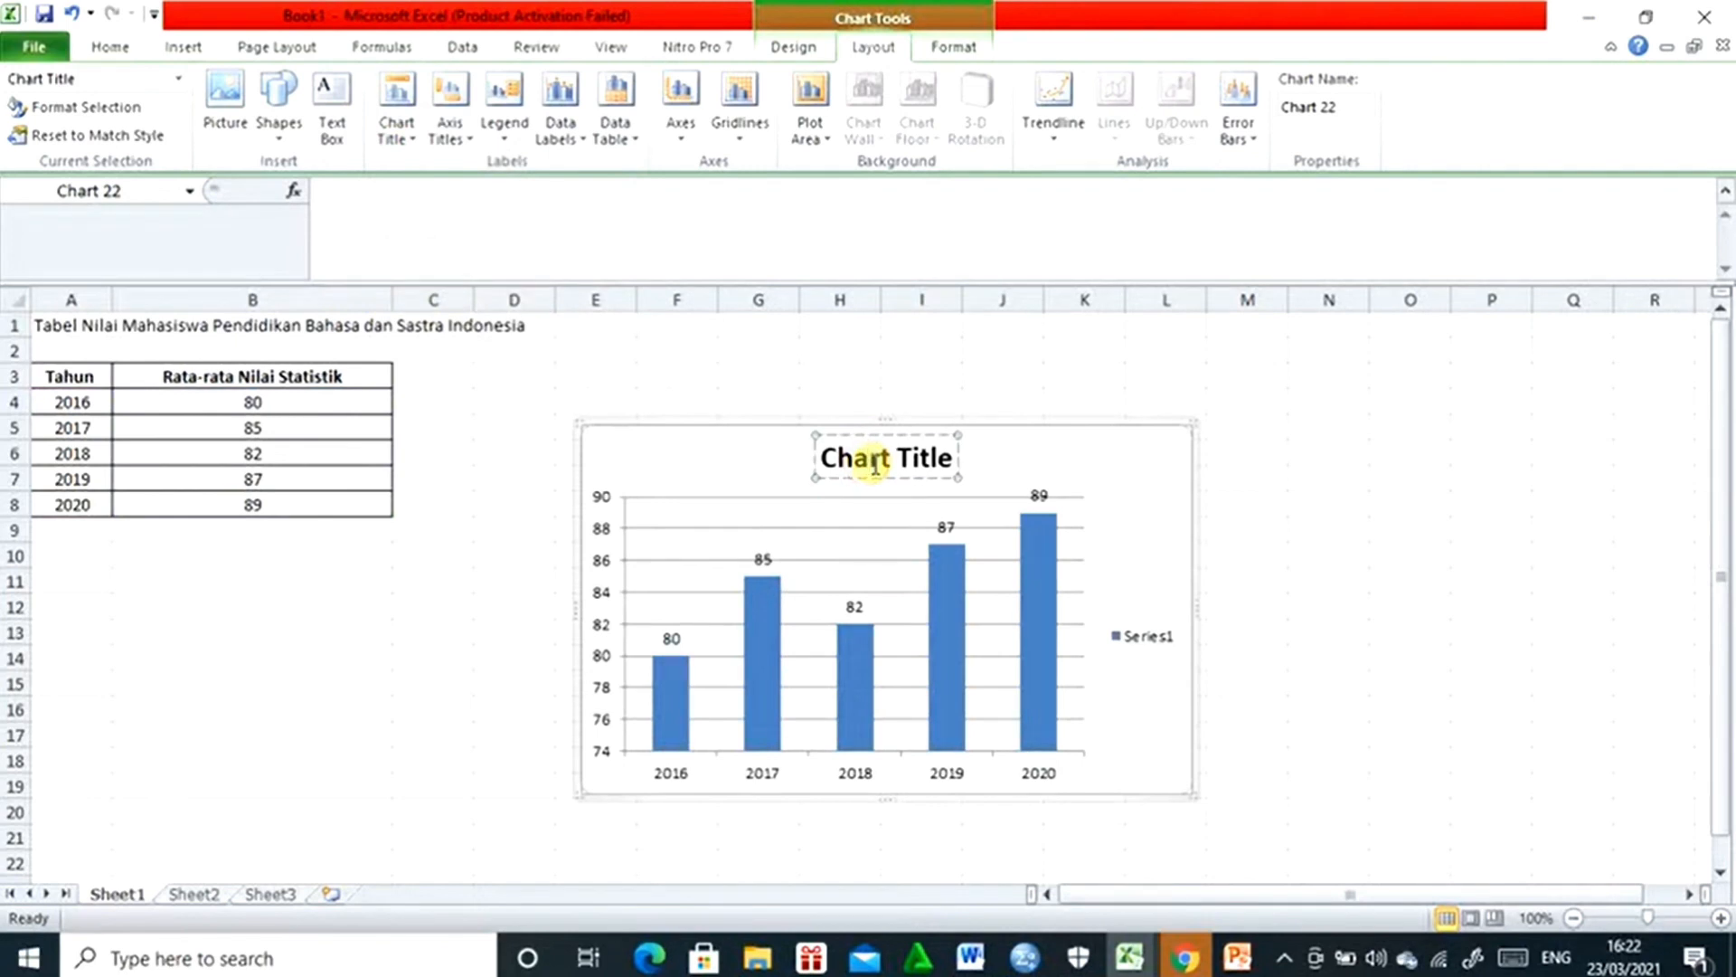
triple_click(875, 467)
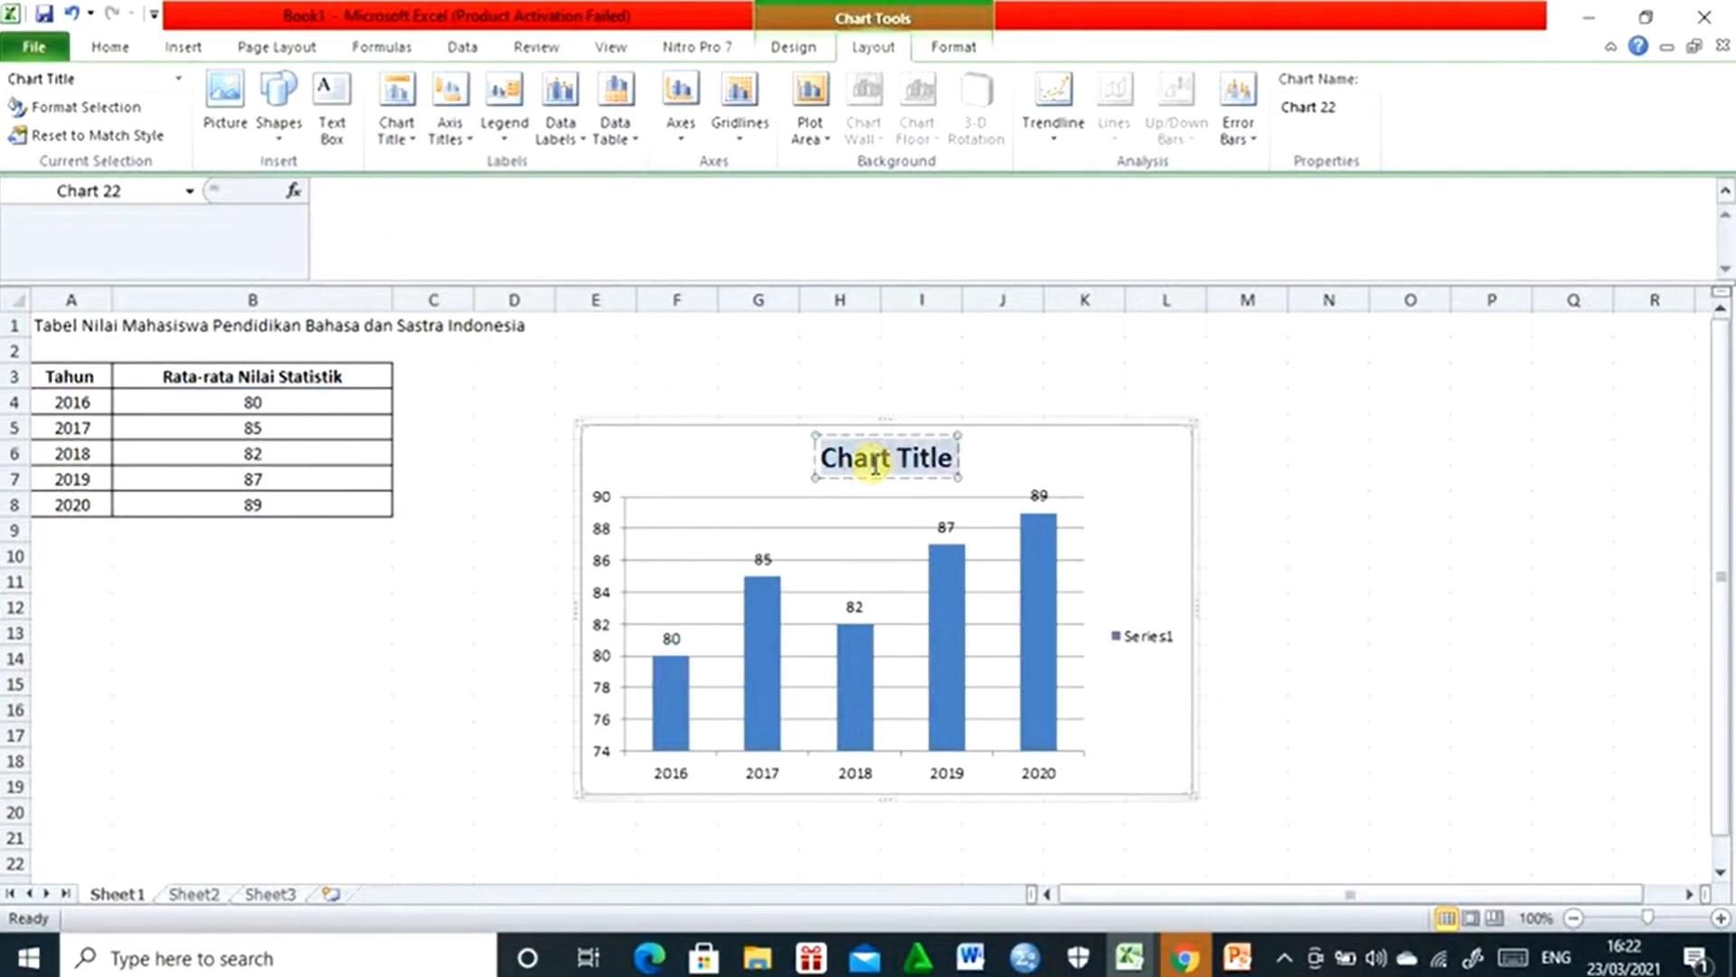
text(Nila)
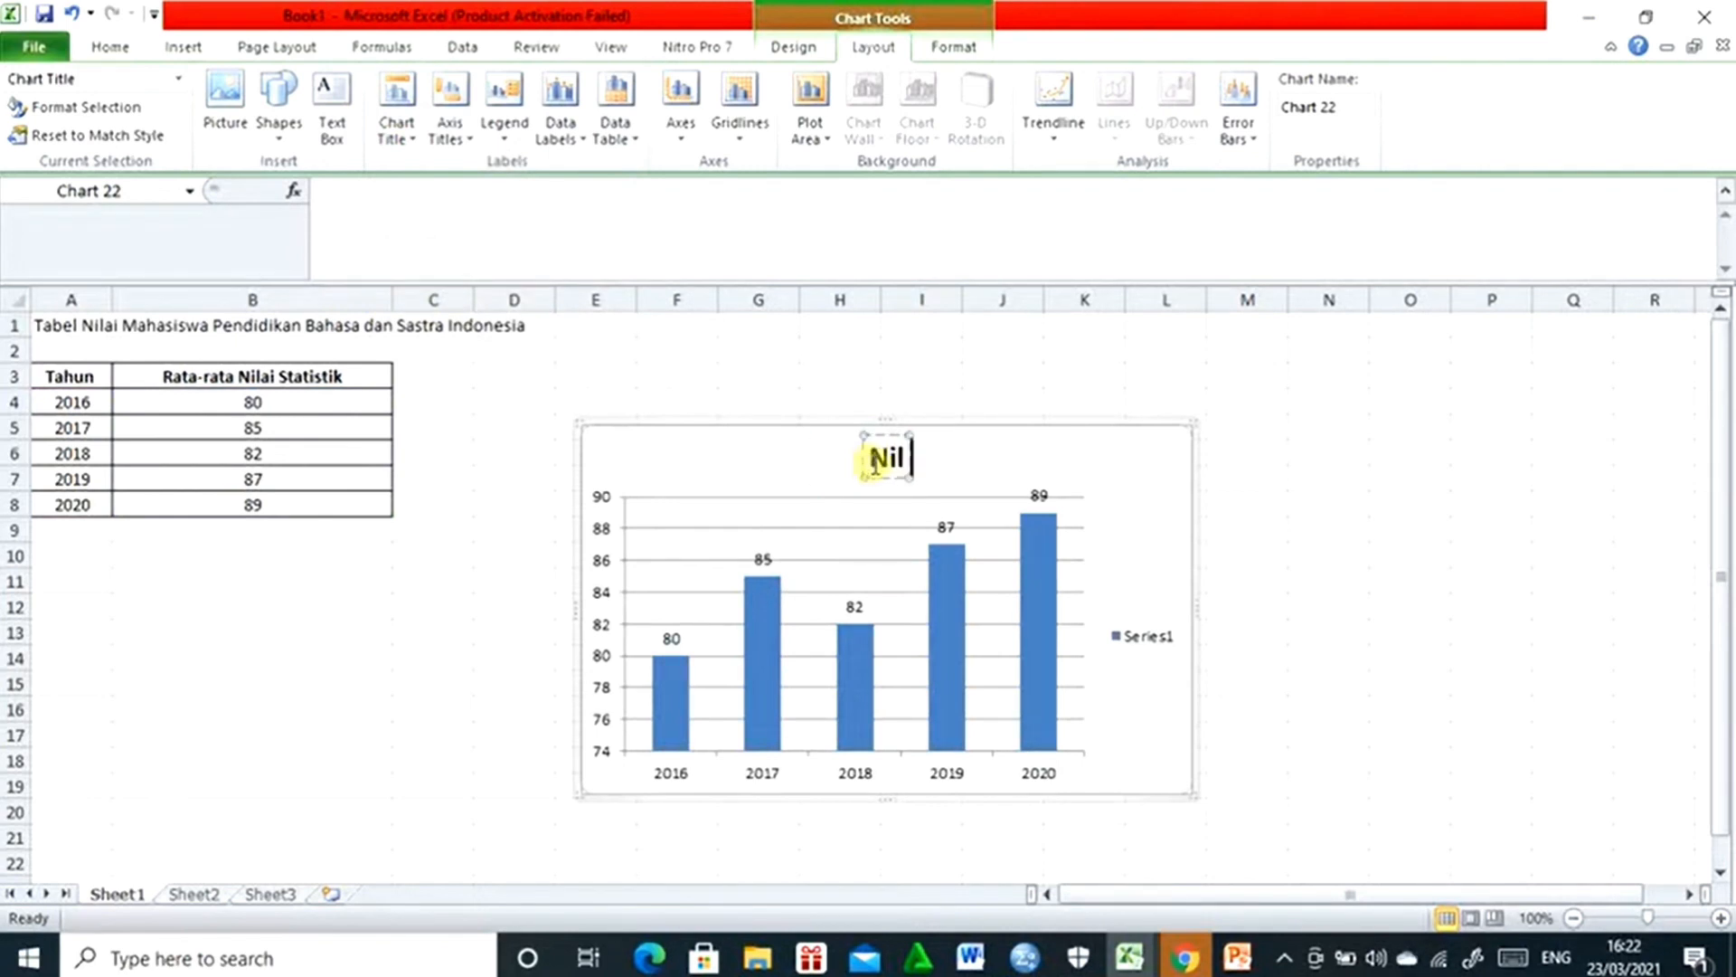
key(BackSpace)
key(BackSpace)
key(BackSpace)
key(BackSpace)
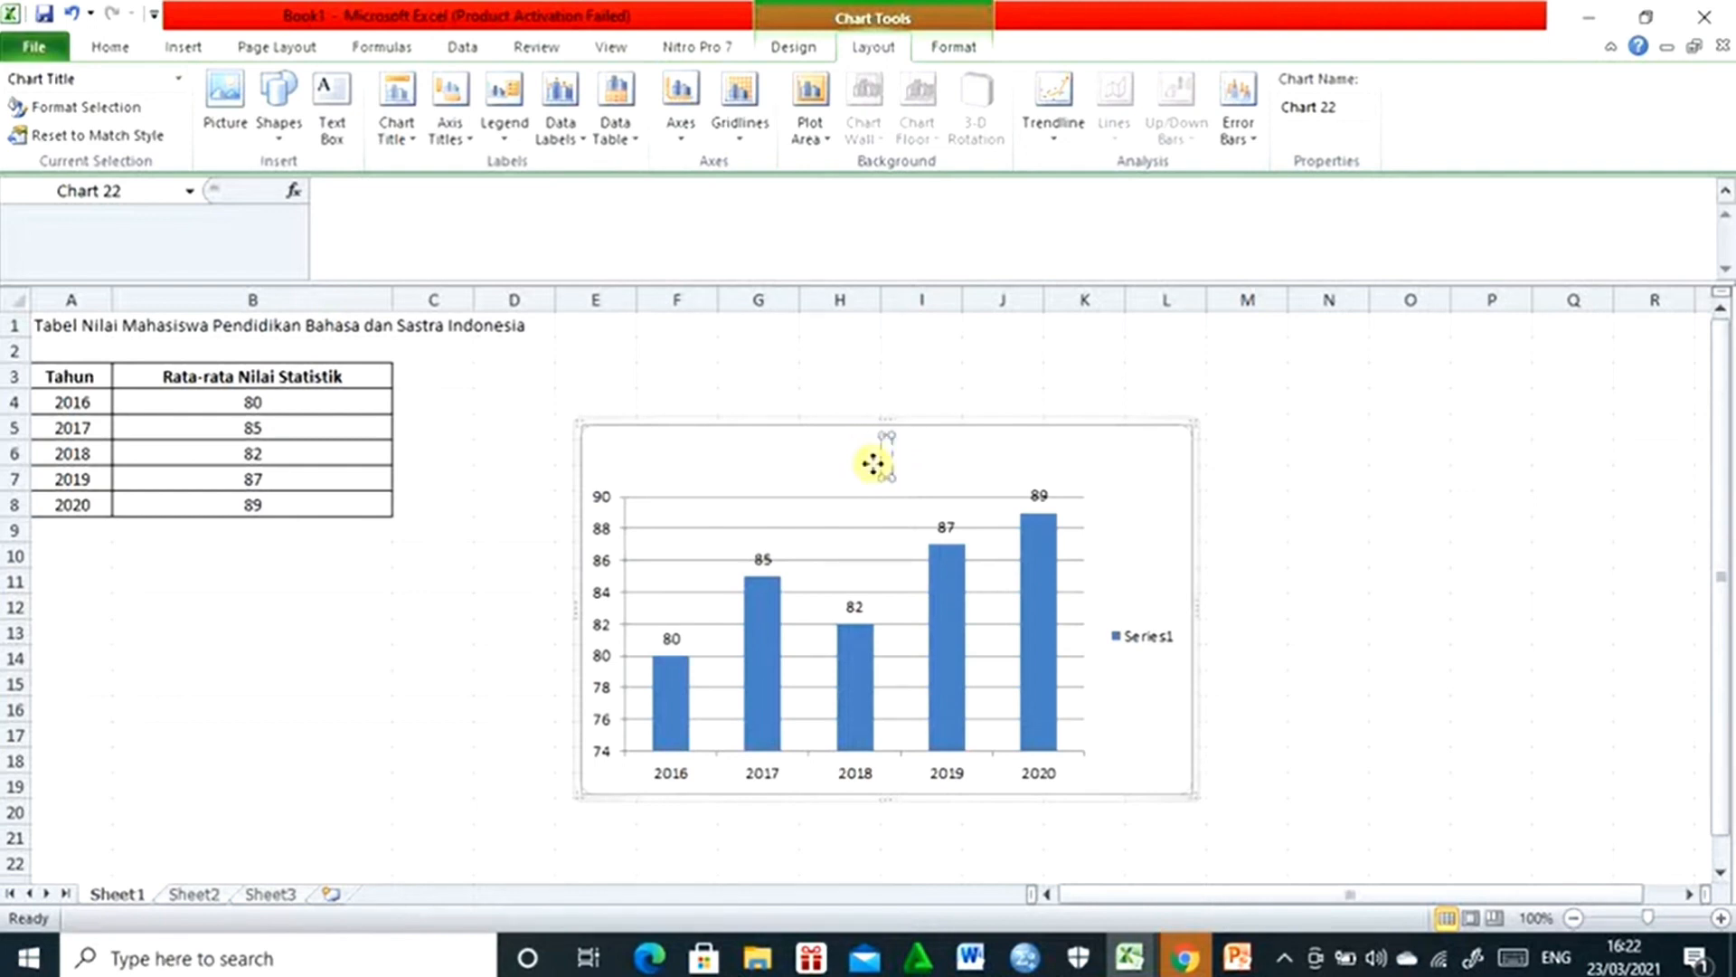
- Enter "Grafil Nilai Statistik" as the chart title text
text(Grafil)
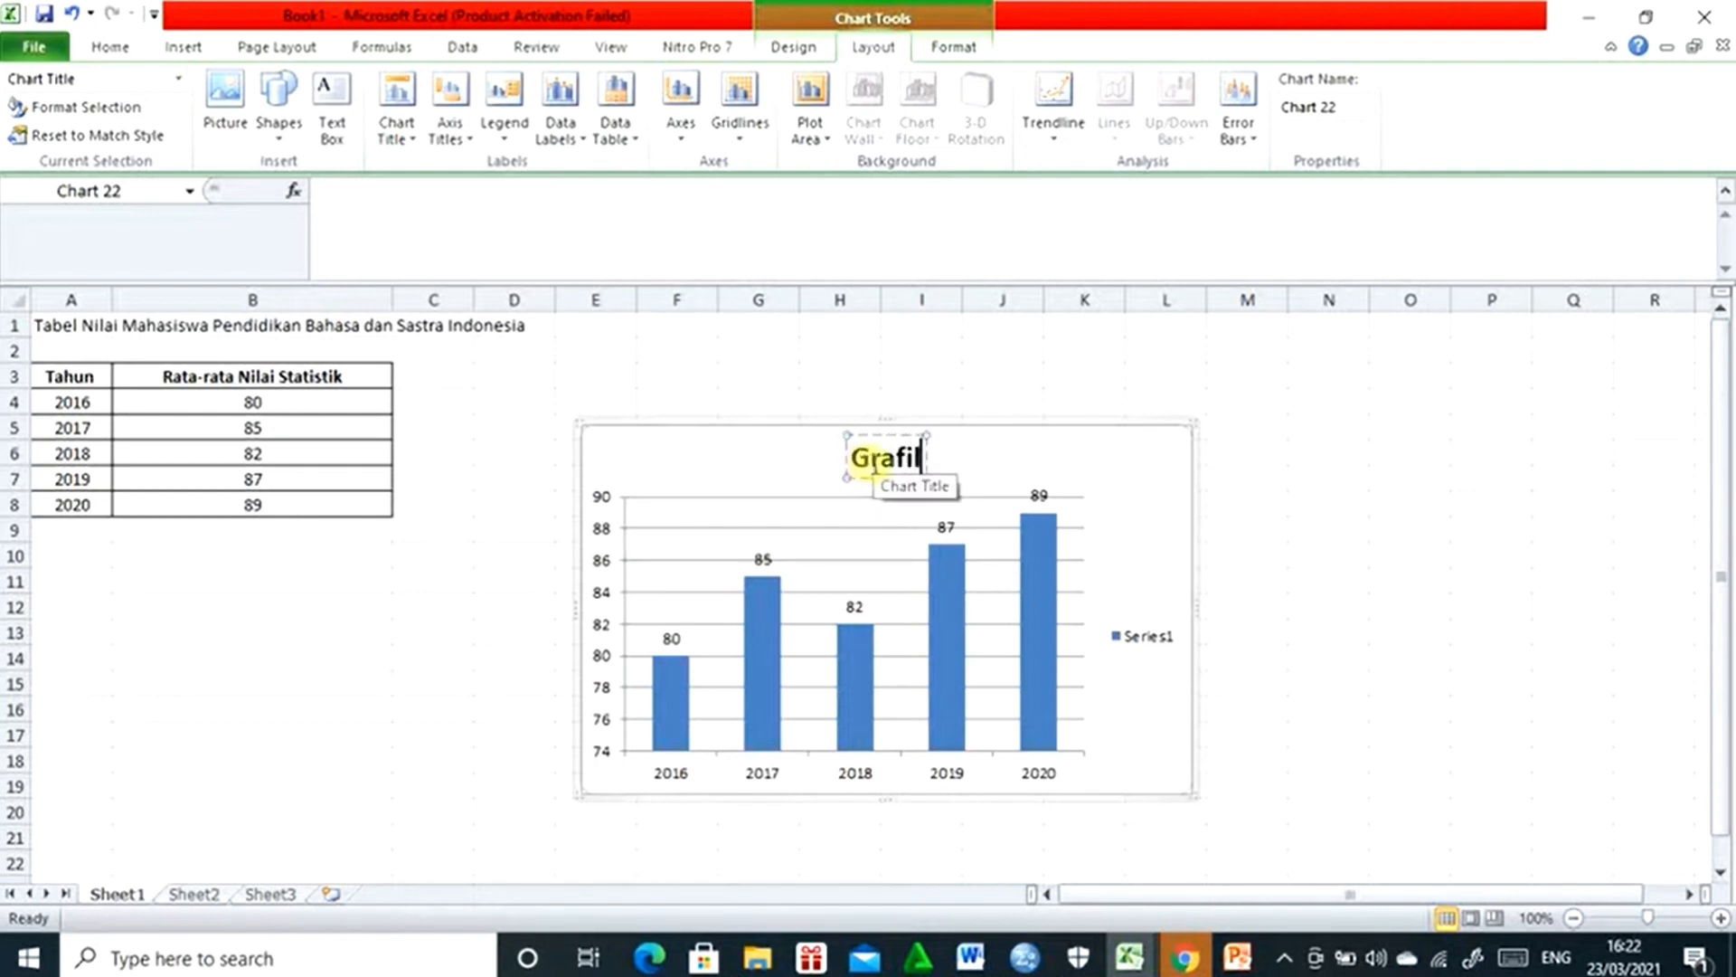
text( Nilai)
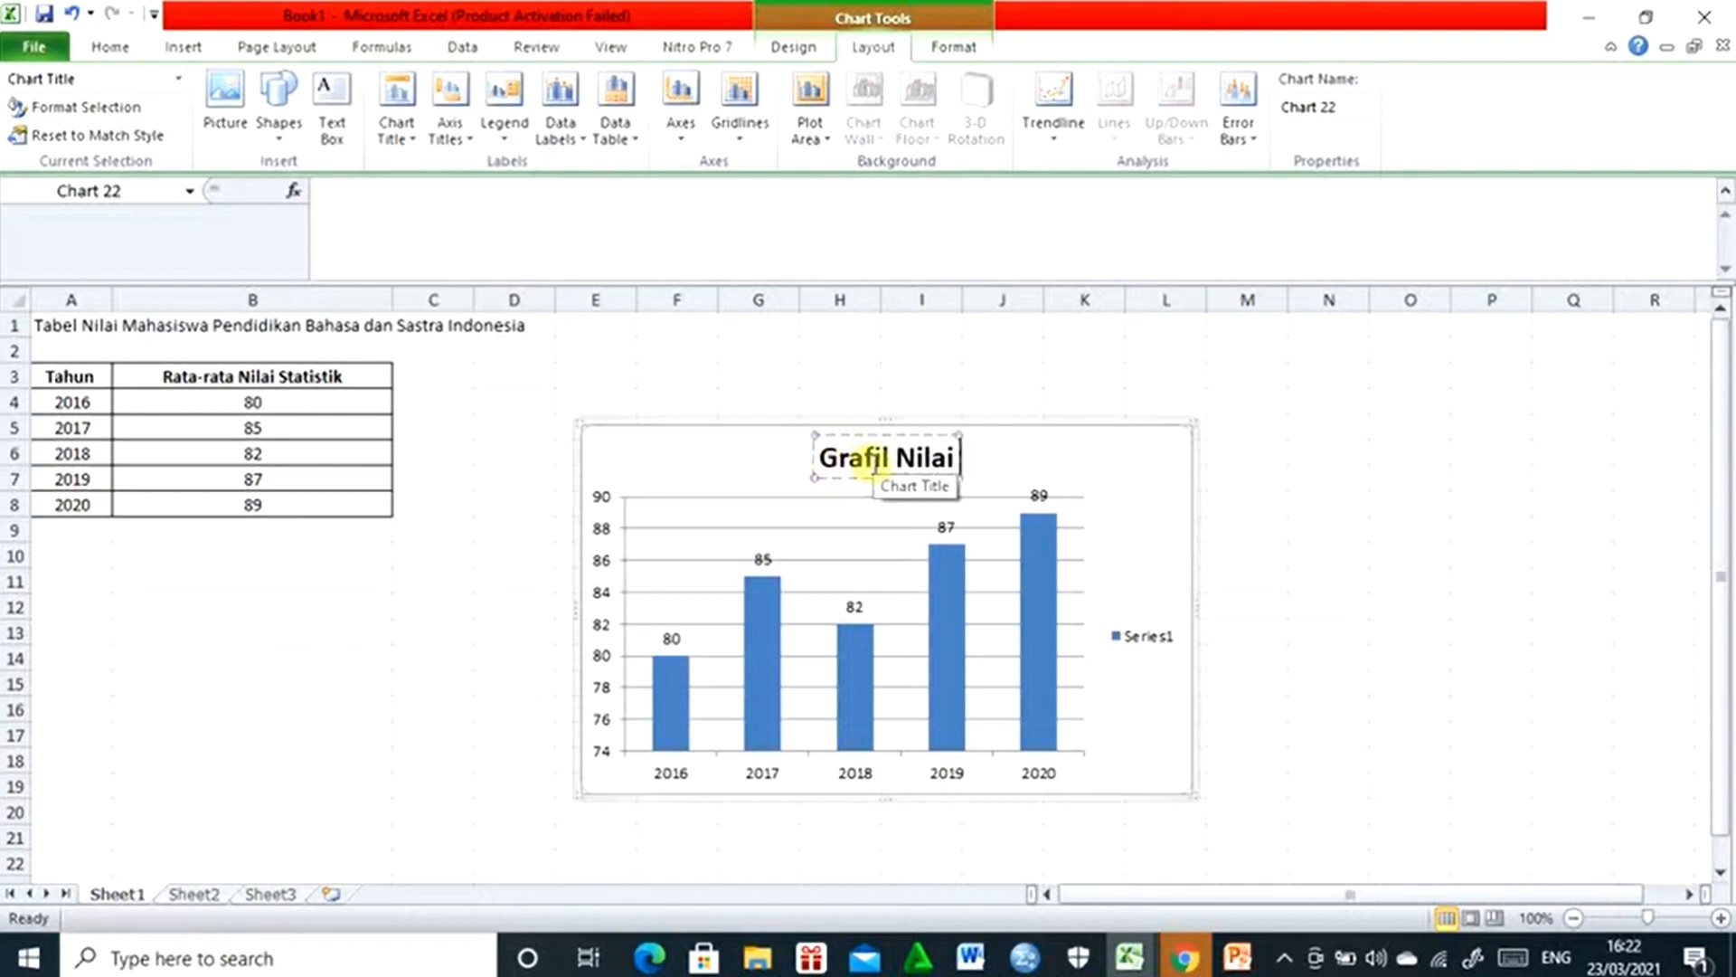
text( Statisti)
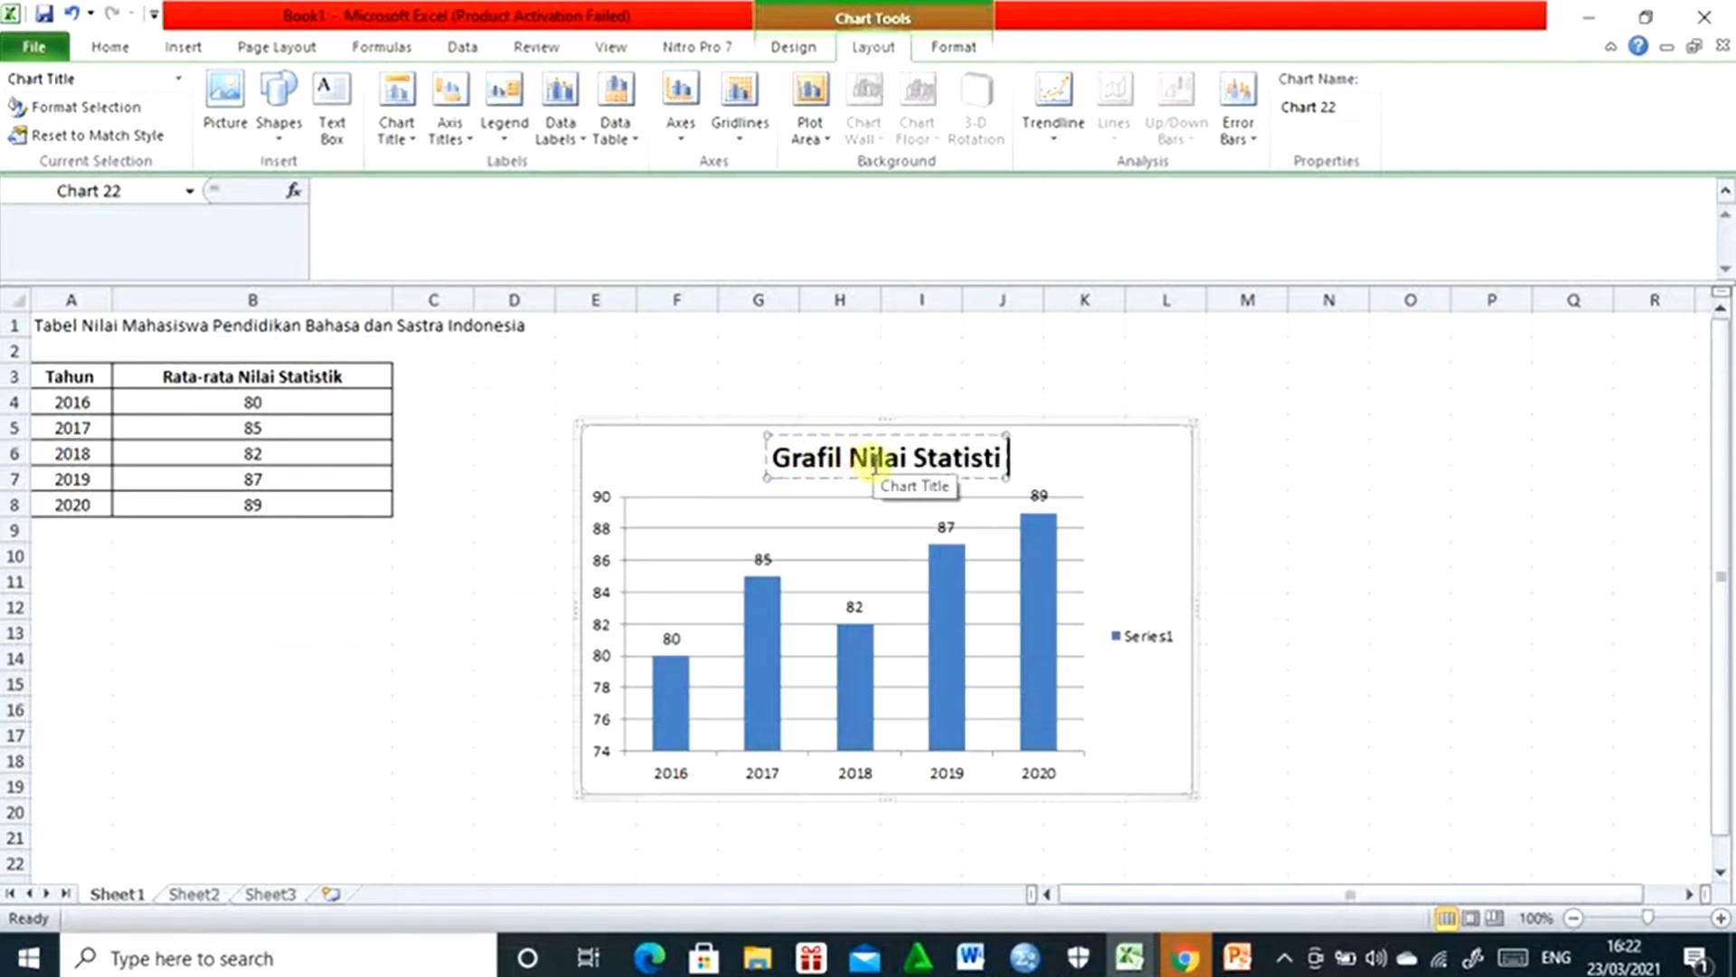
text(k)
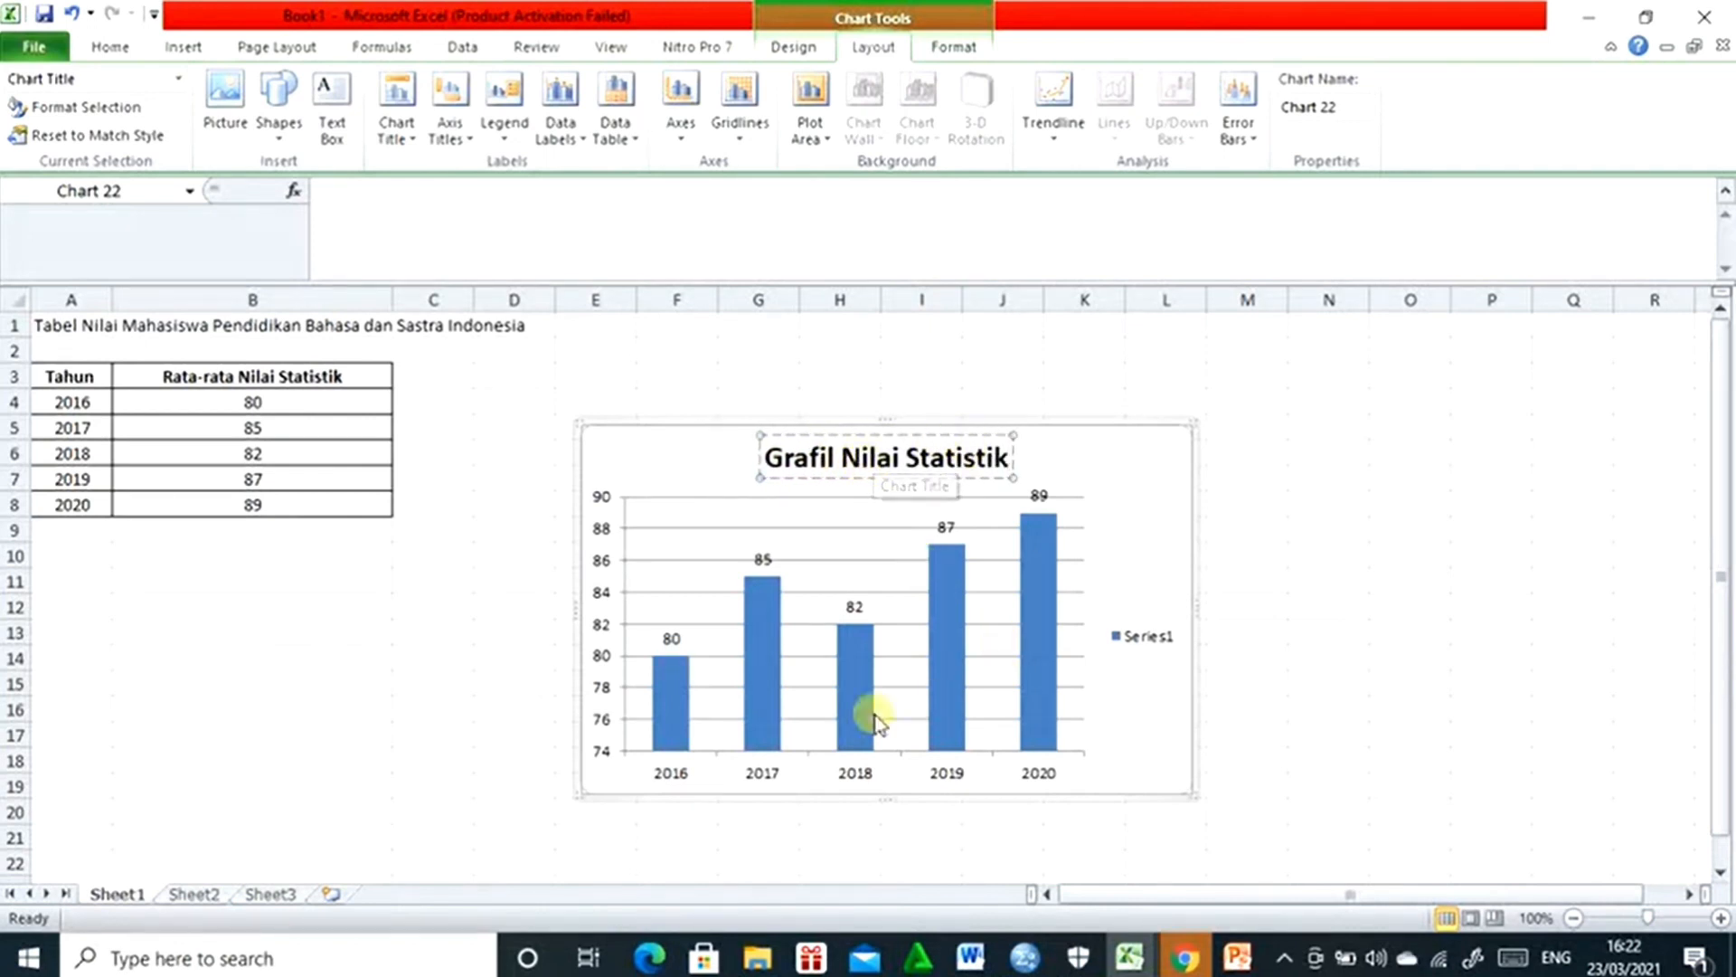
- Fill the chart's columns with the red theme colour and delete the Series1 legend
click(671, 689)
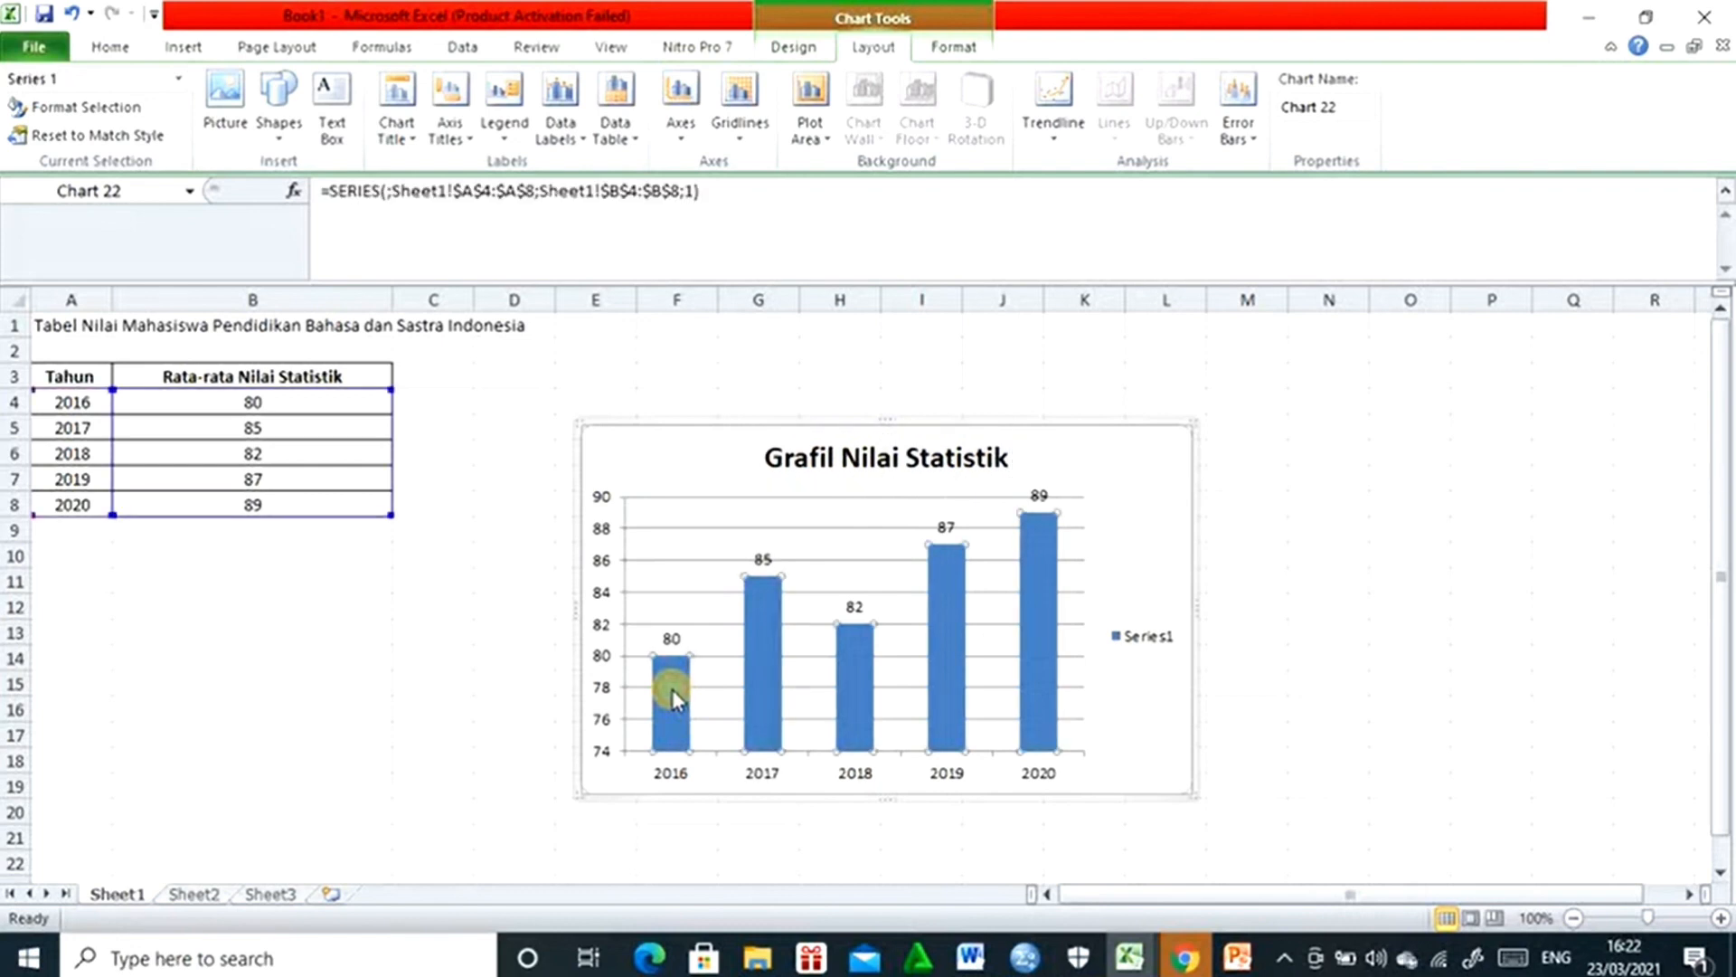
click(111, 46)
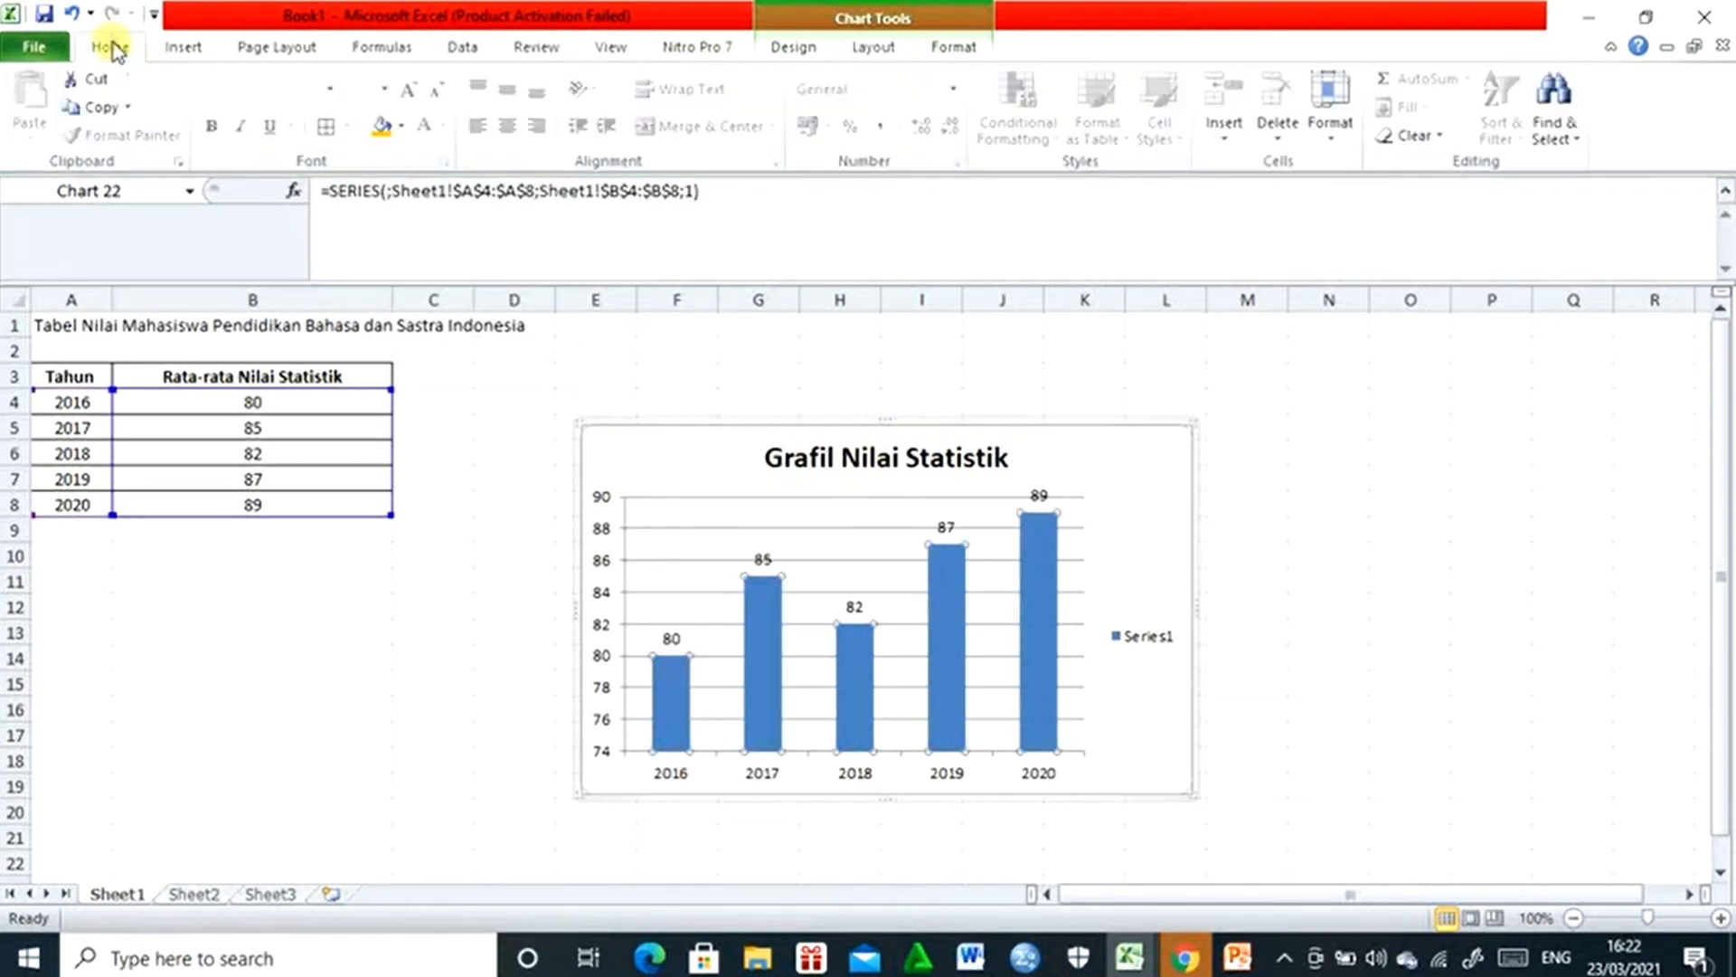
click(399, 126)
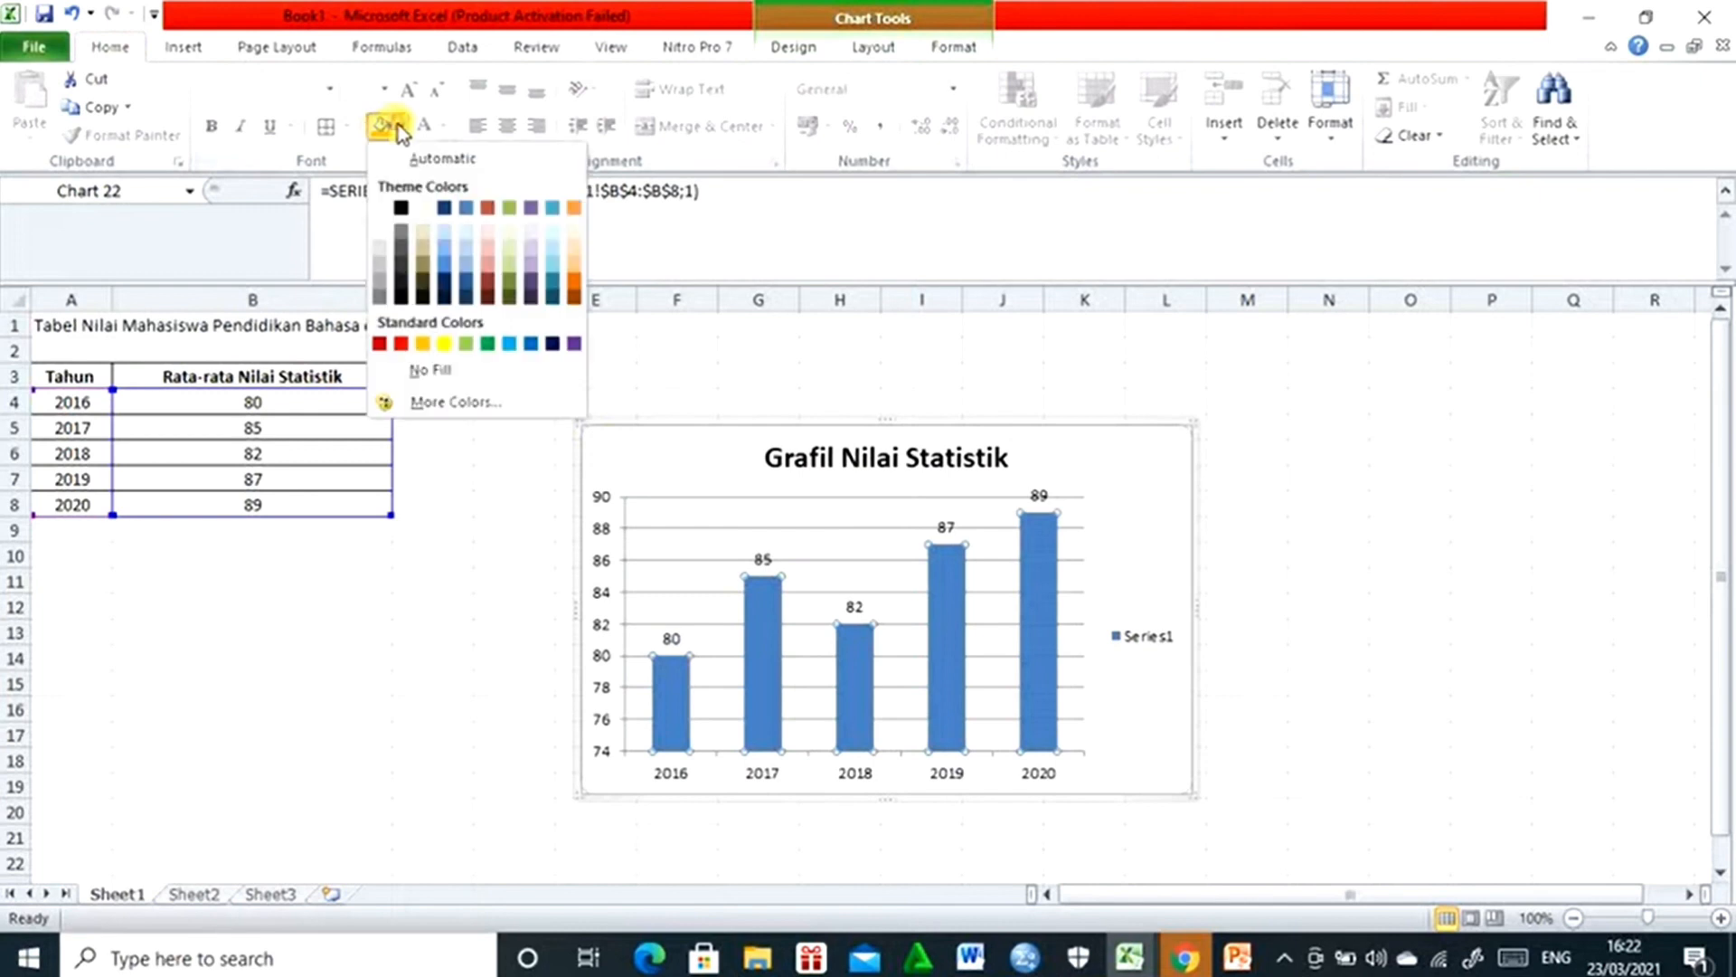
click(489, 209)
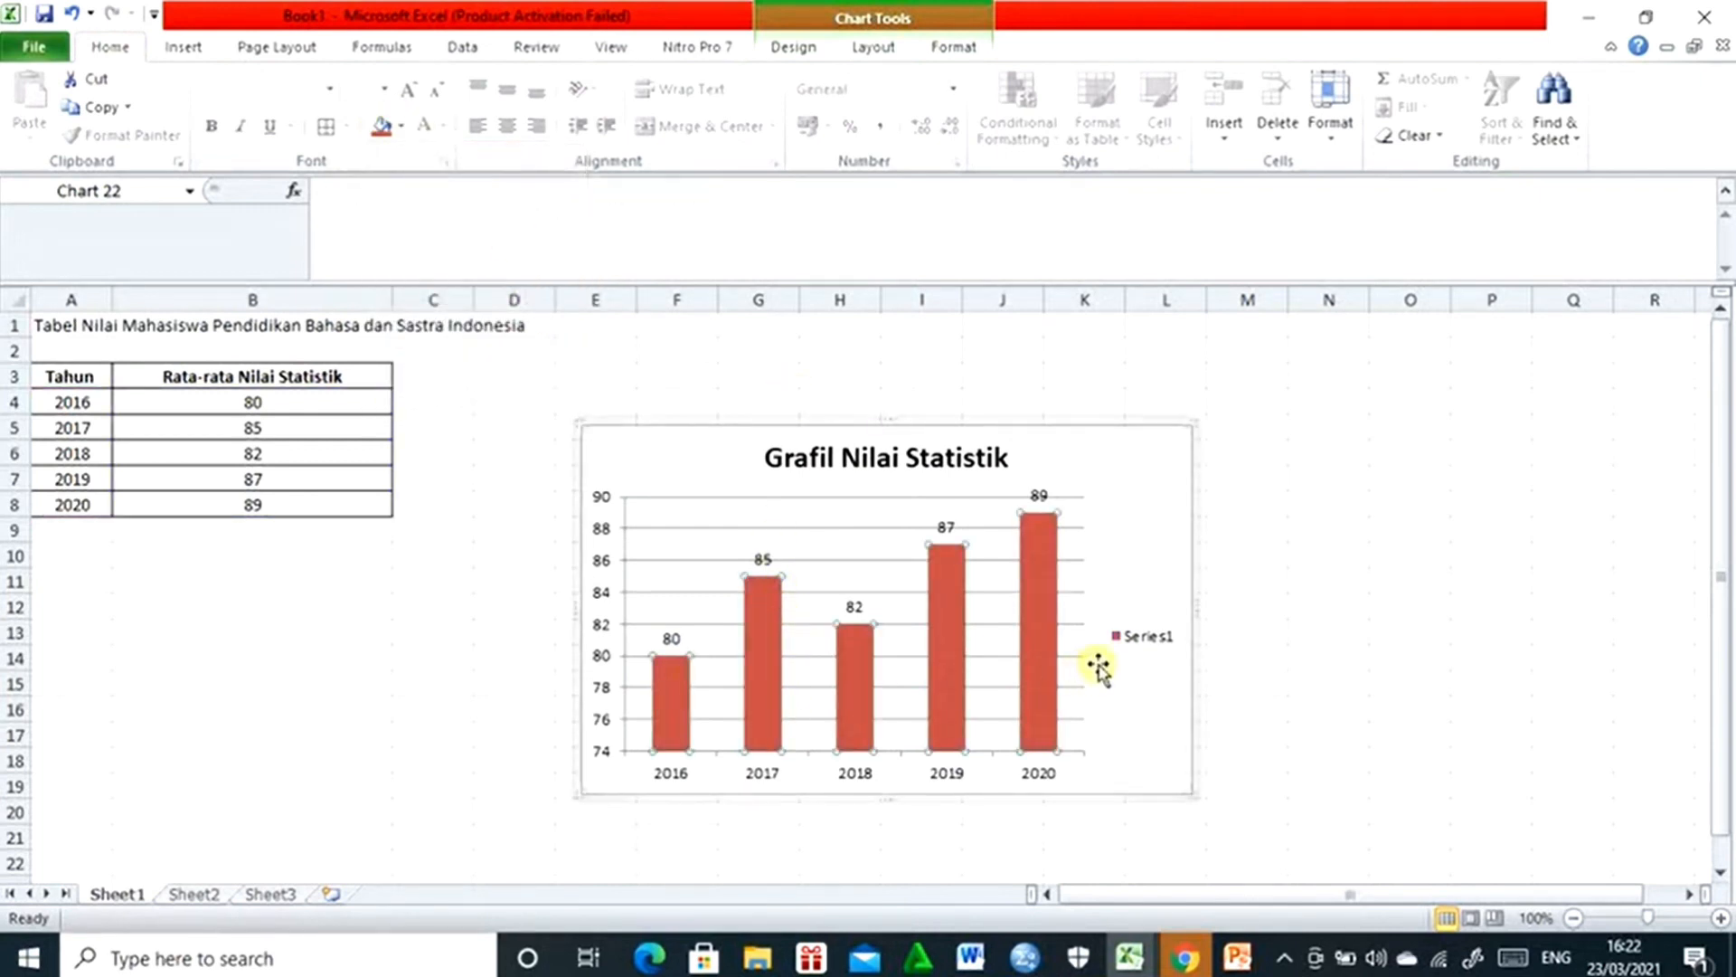
click(1137, 642)
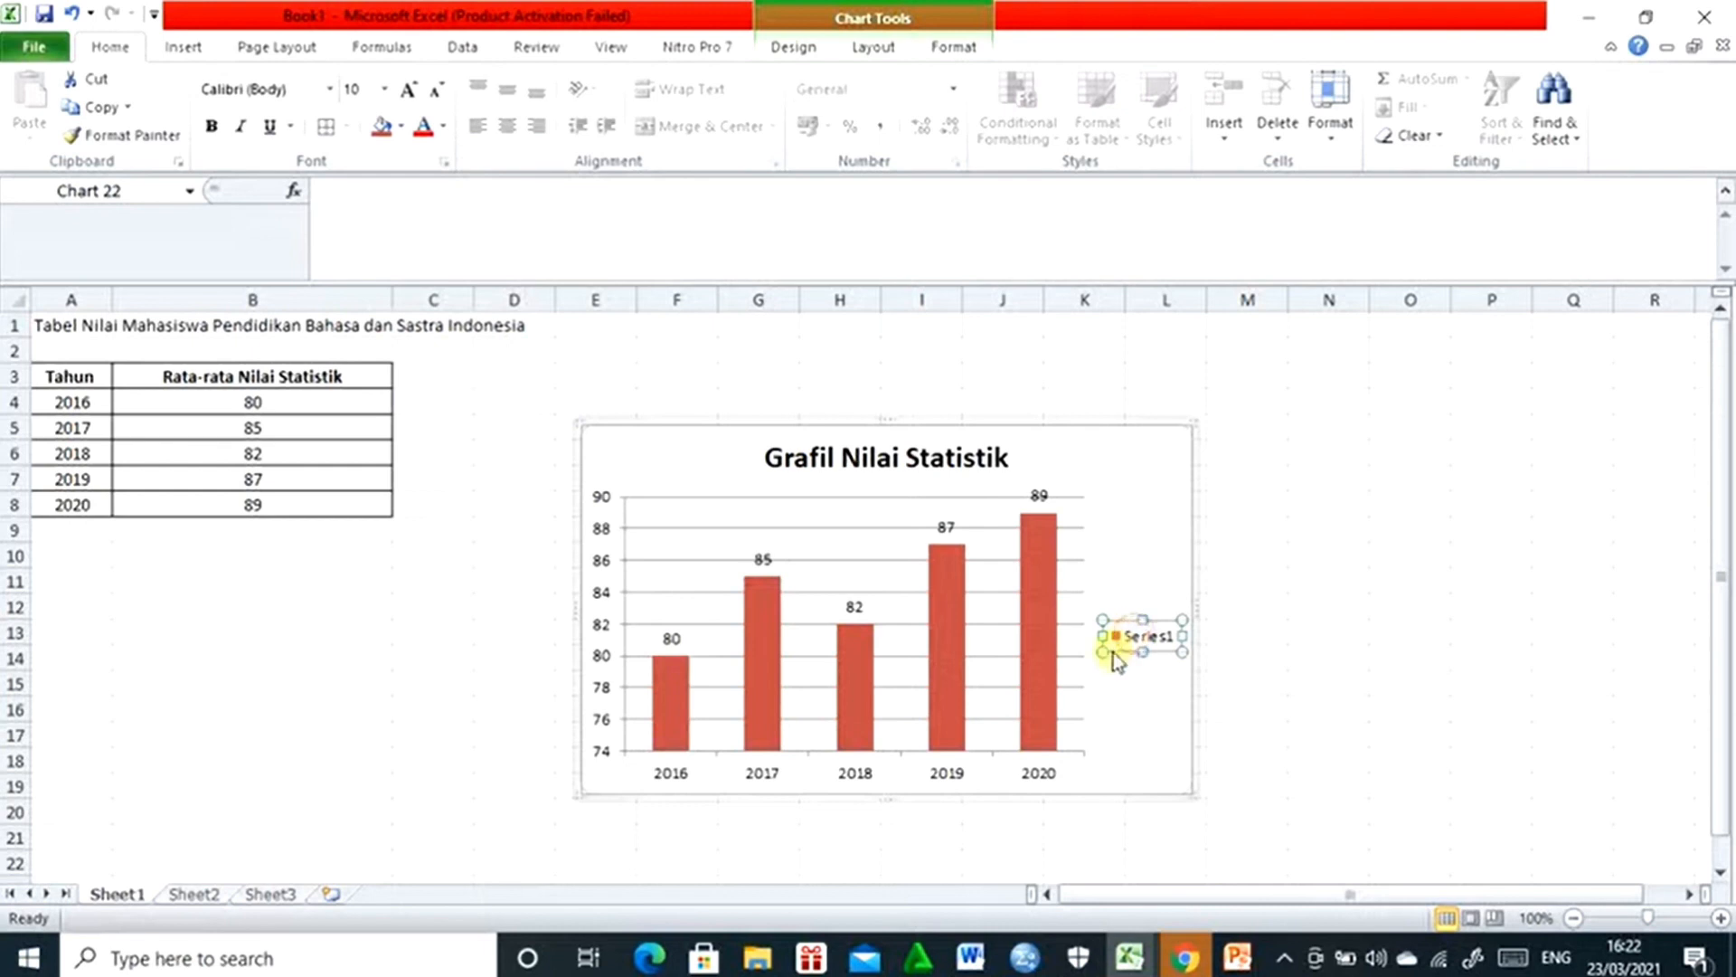
key(Delete)
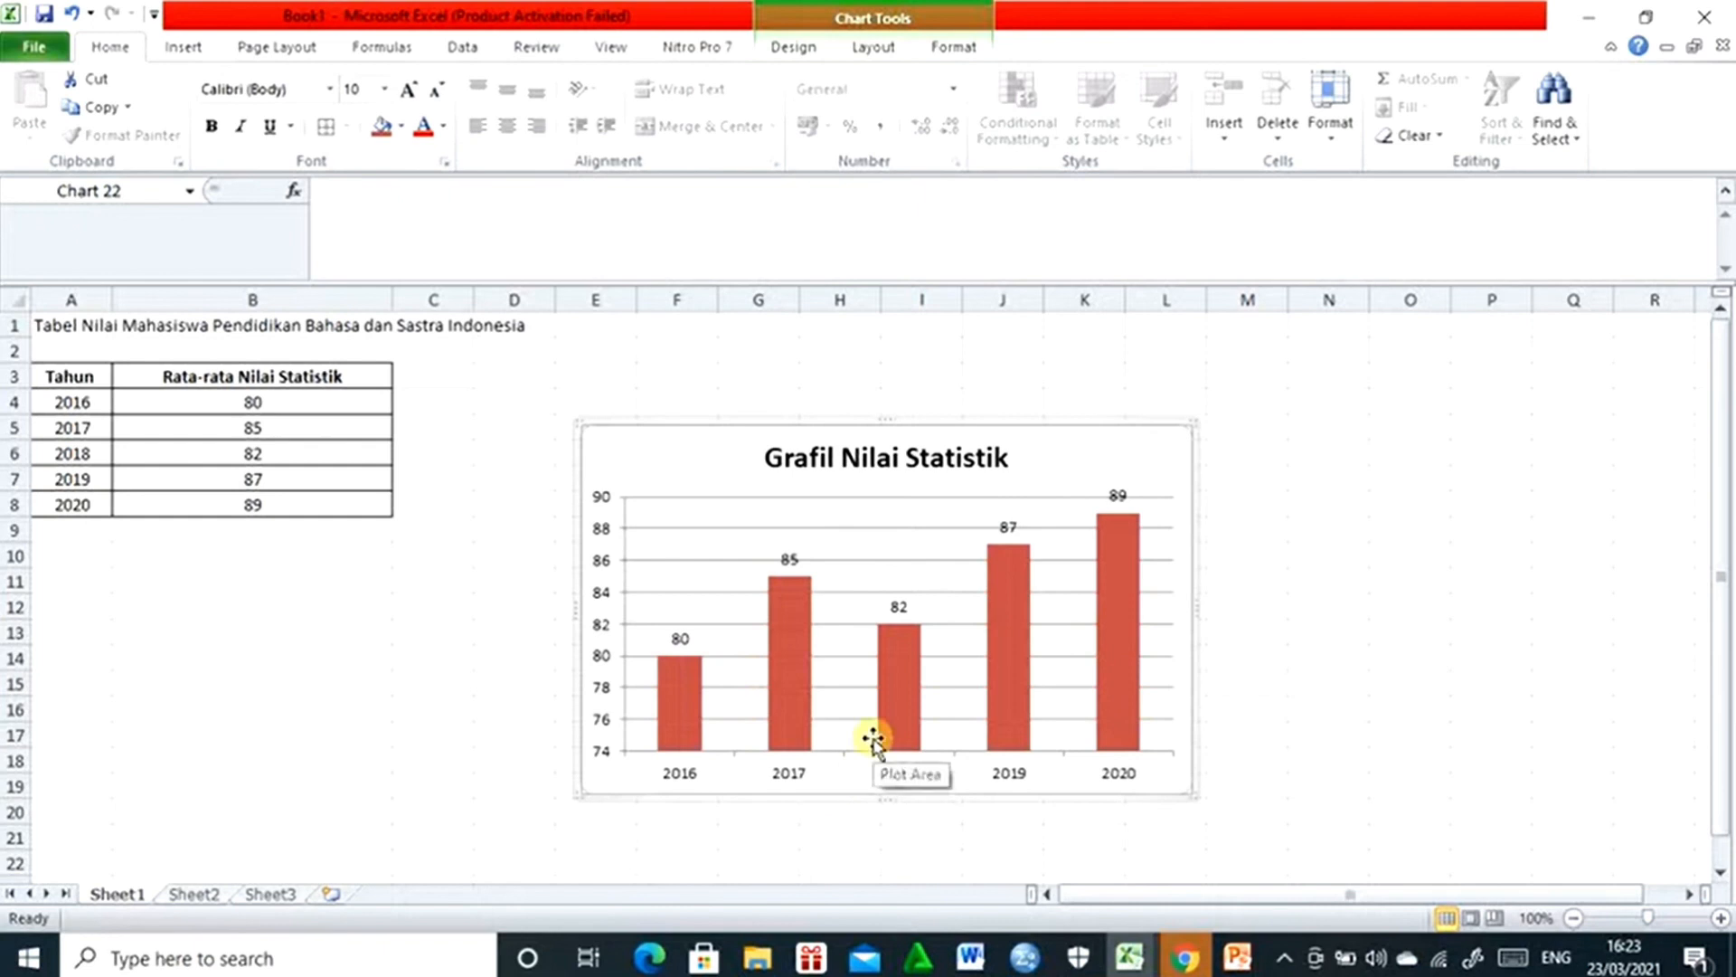
- Correct the column chart's title to "Grafik Nilai Statistik" and move the chart closer to the data table
click(827, 459)
click(827, 458)
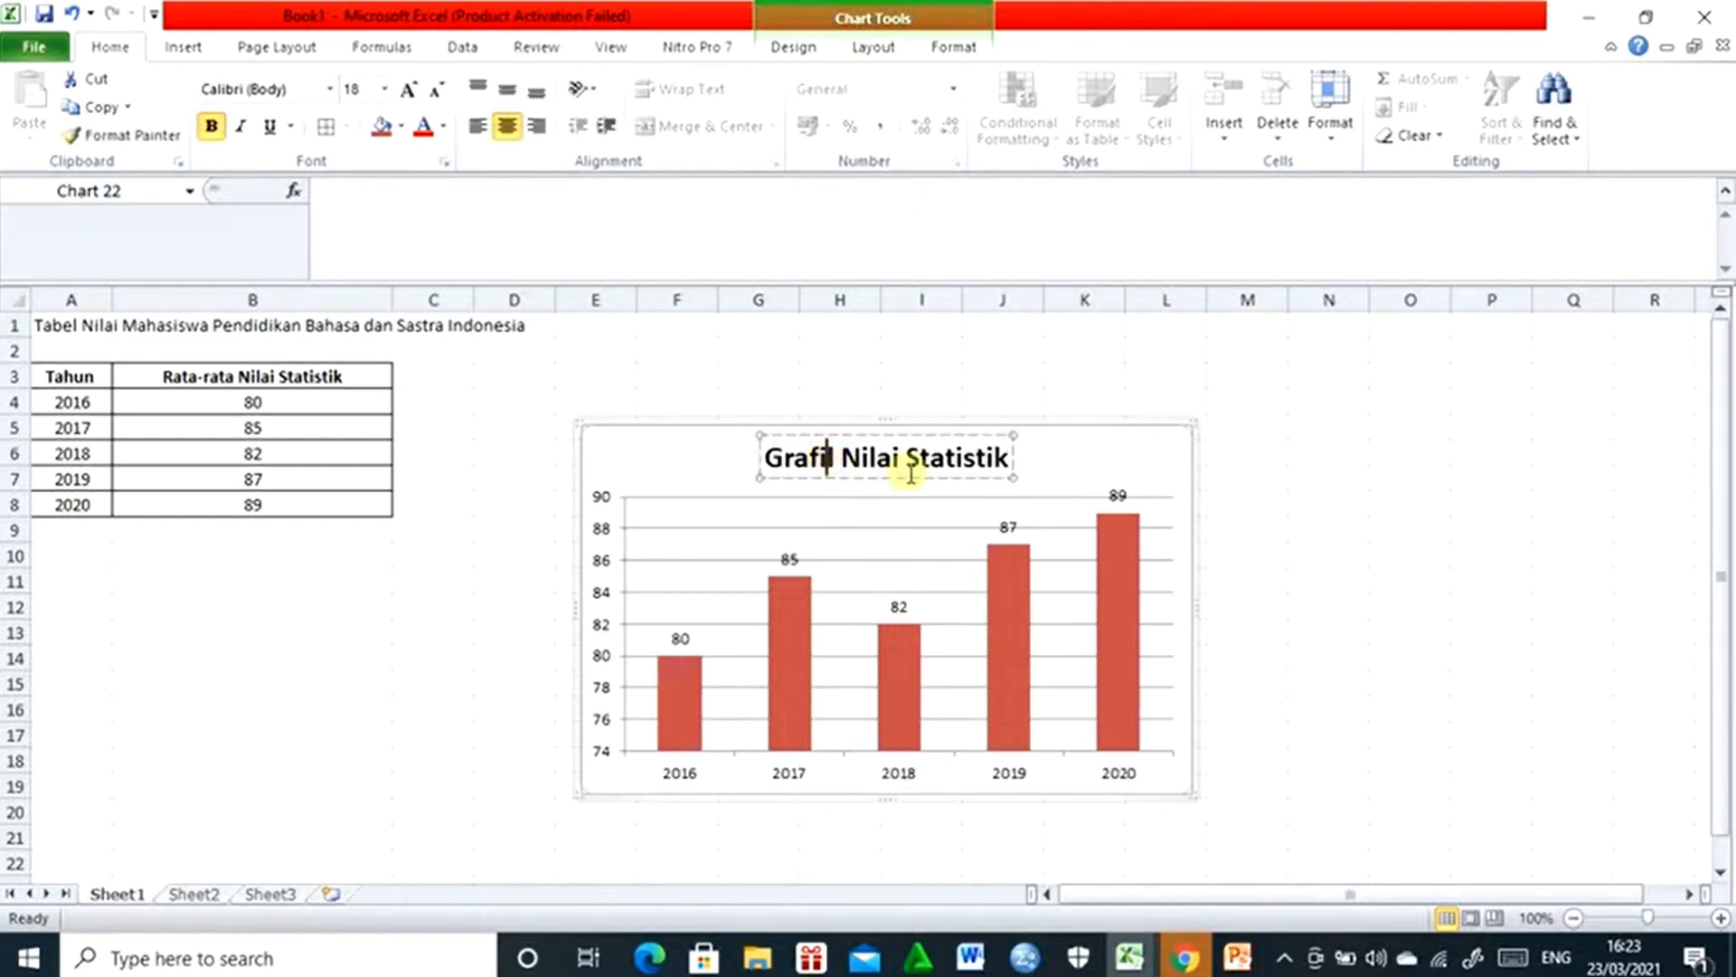
key(Delete)
text(k)
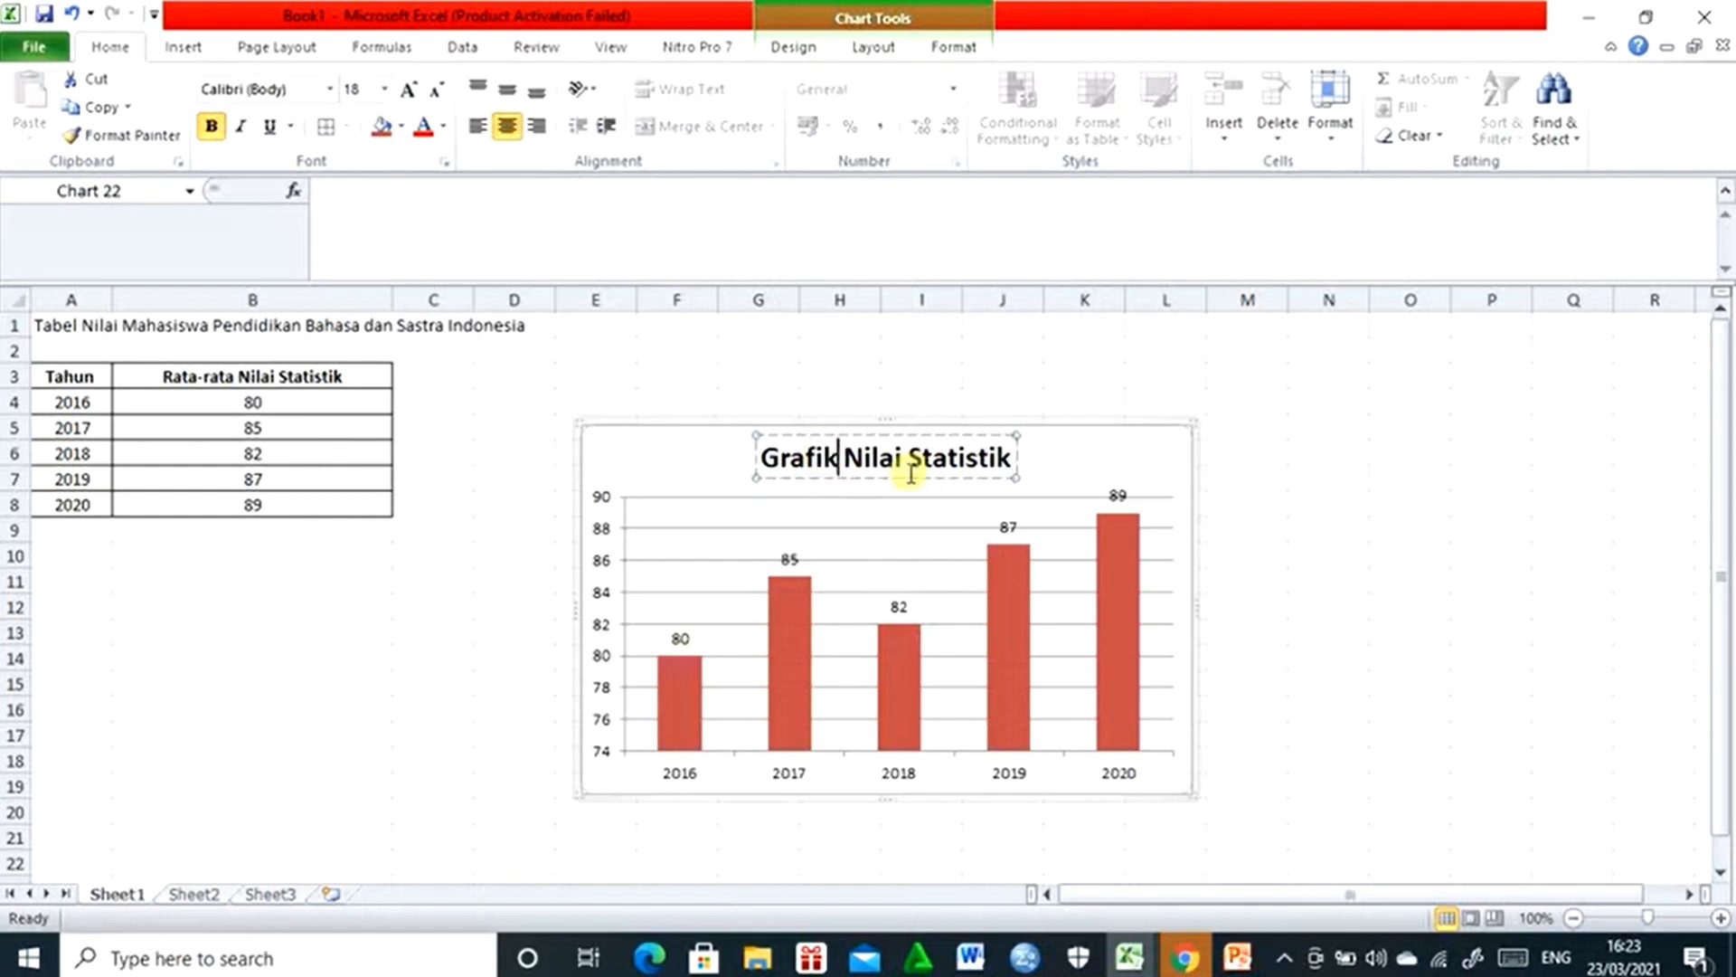
click(1316, 626)
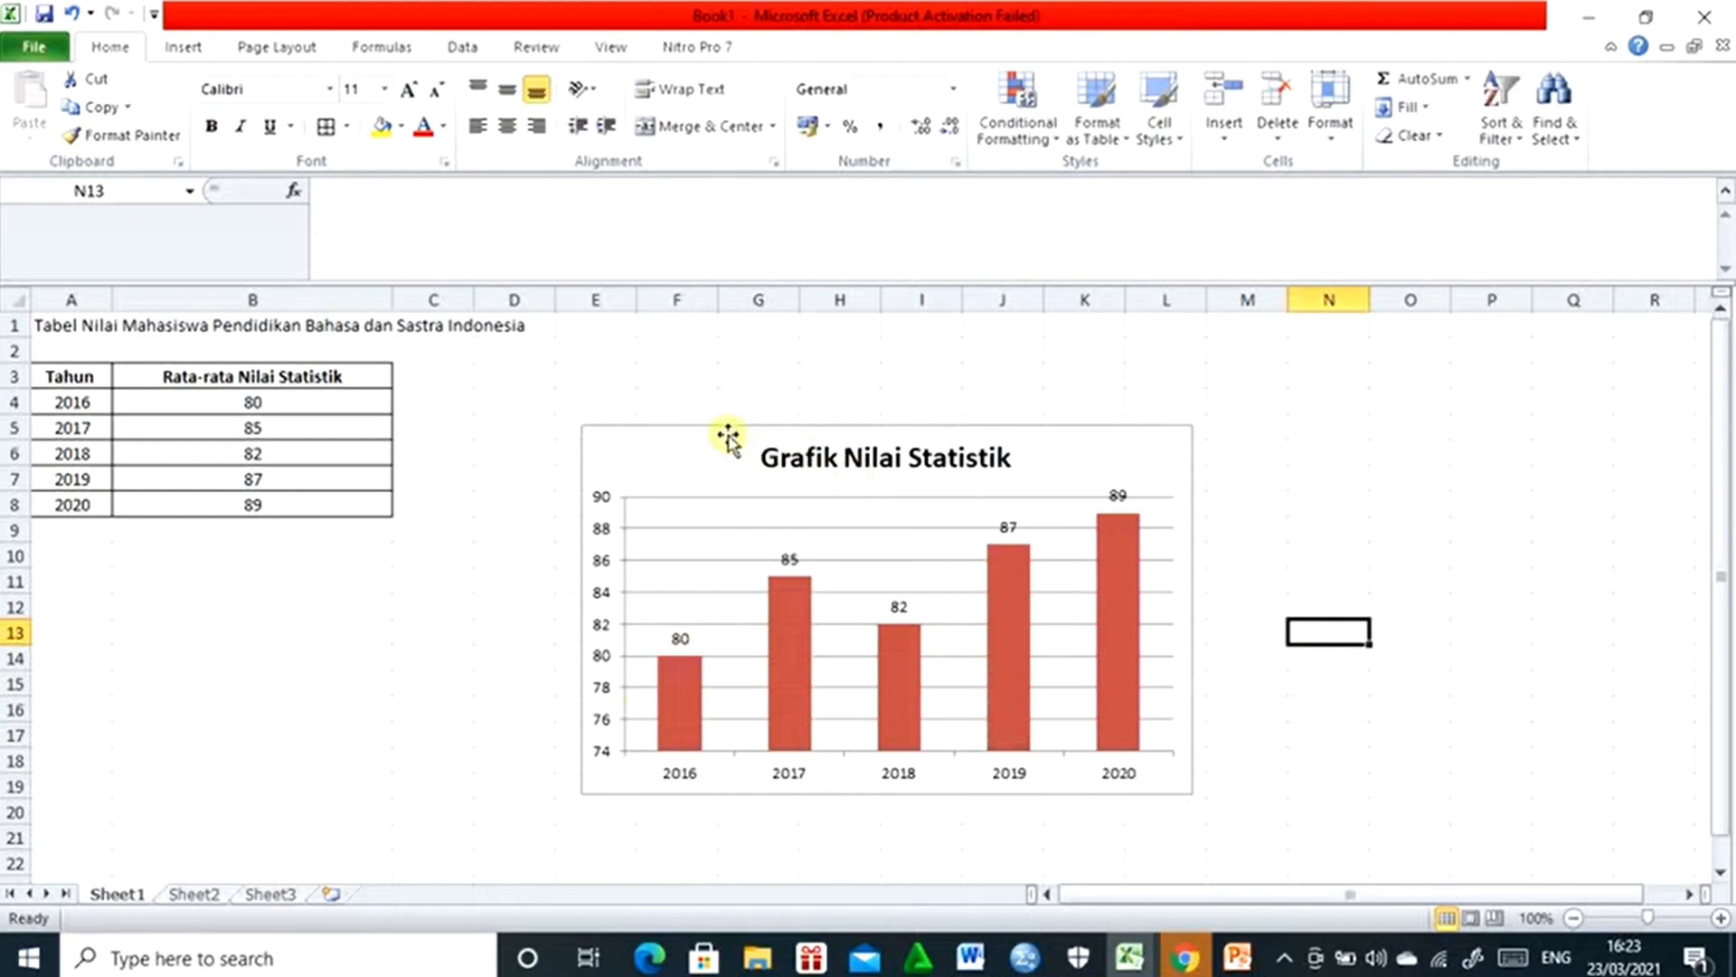
drag(728, 438, 602, 396)
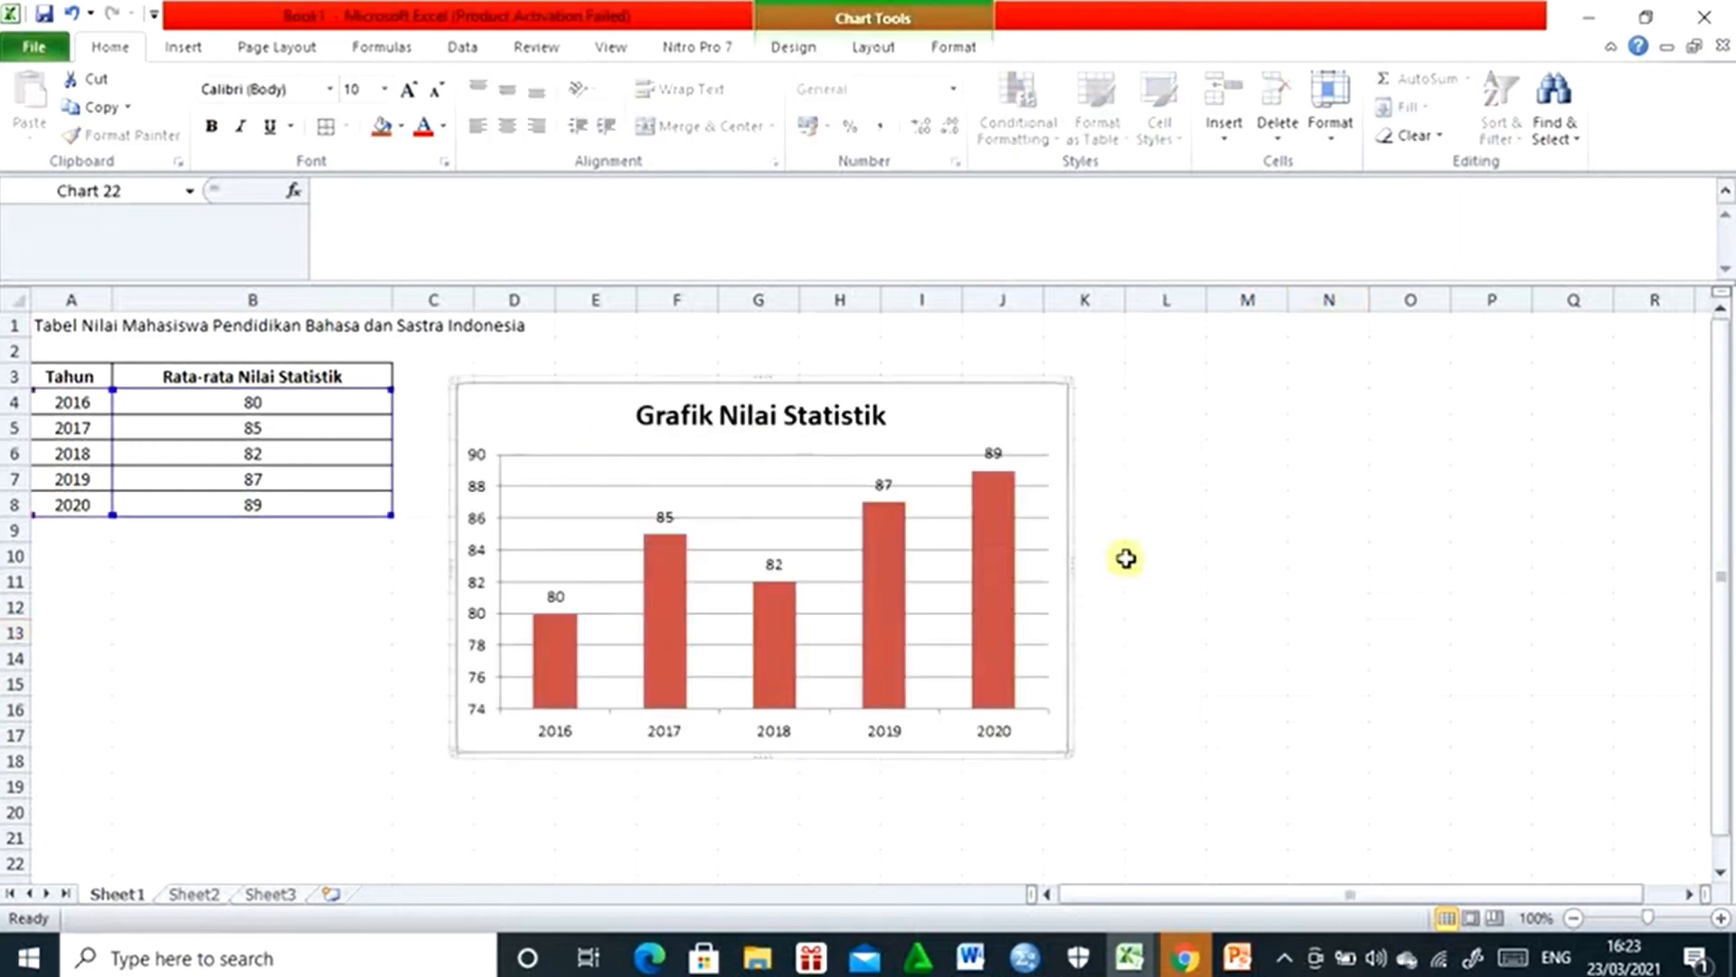
click(1252, 624)
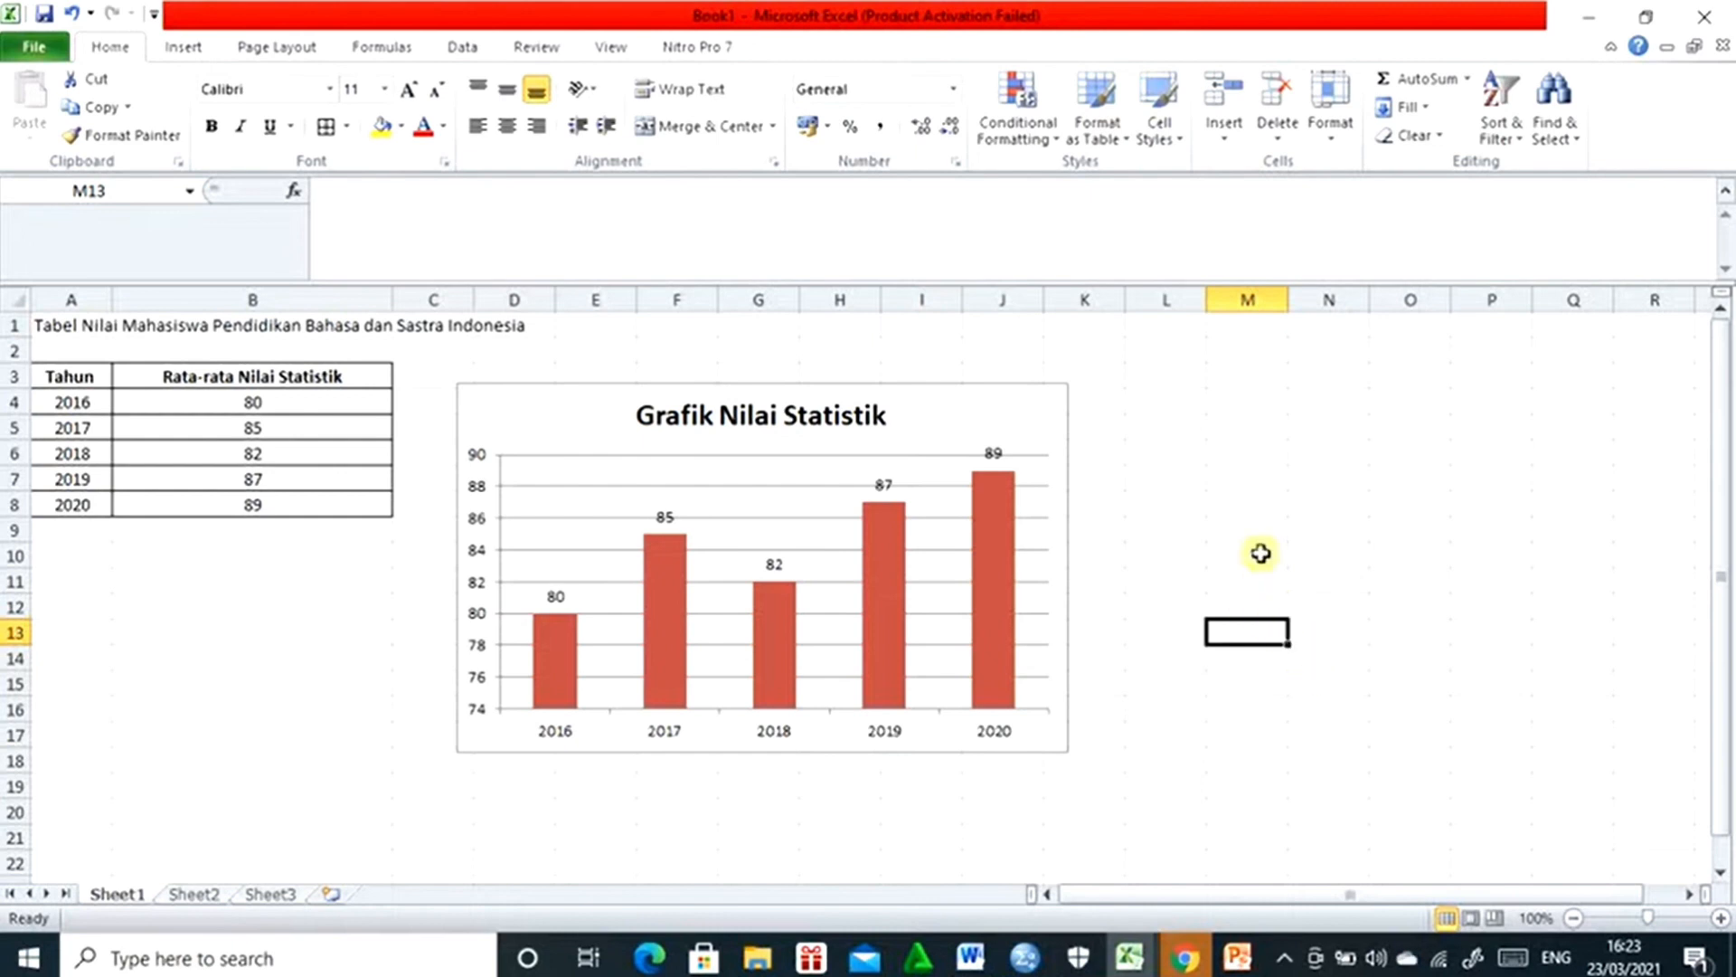
- Insert an empty basic 2-D pie chart and place it beside the column chart, level with its upper edge
click(182, 46)
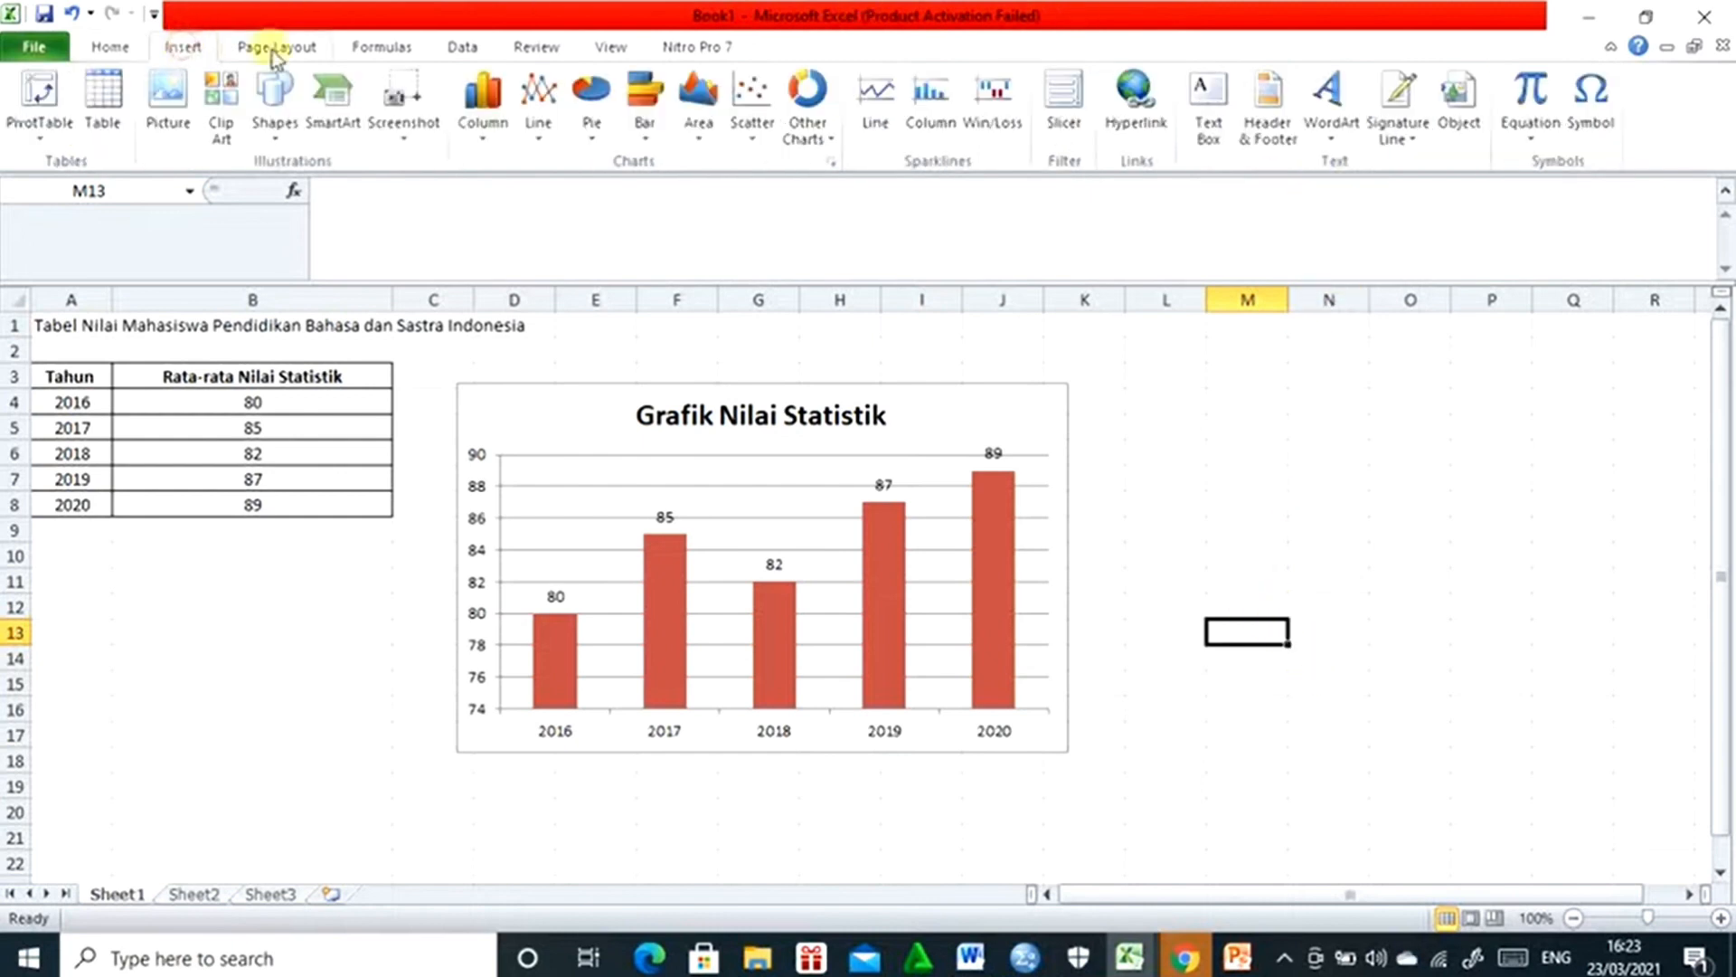
click(601, 124)
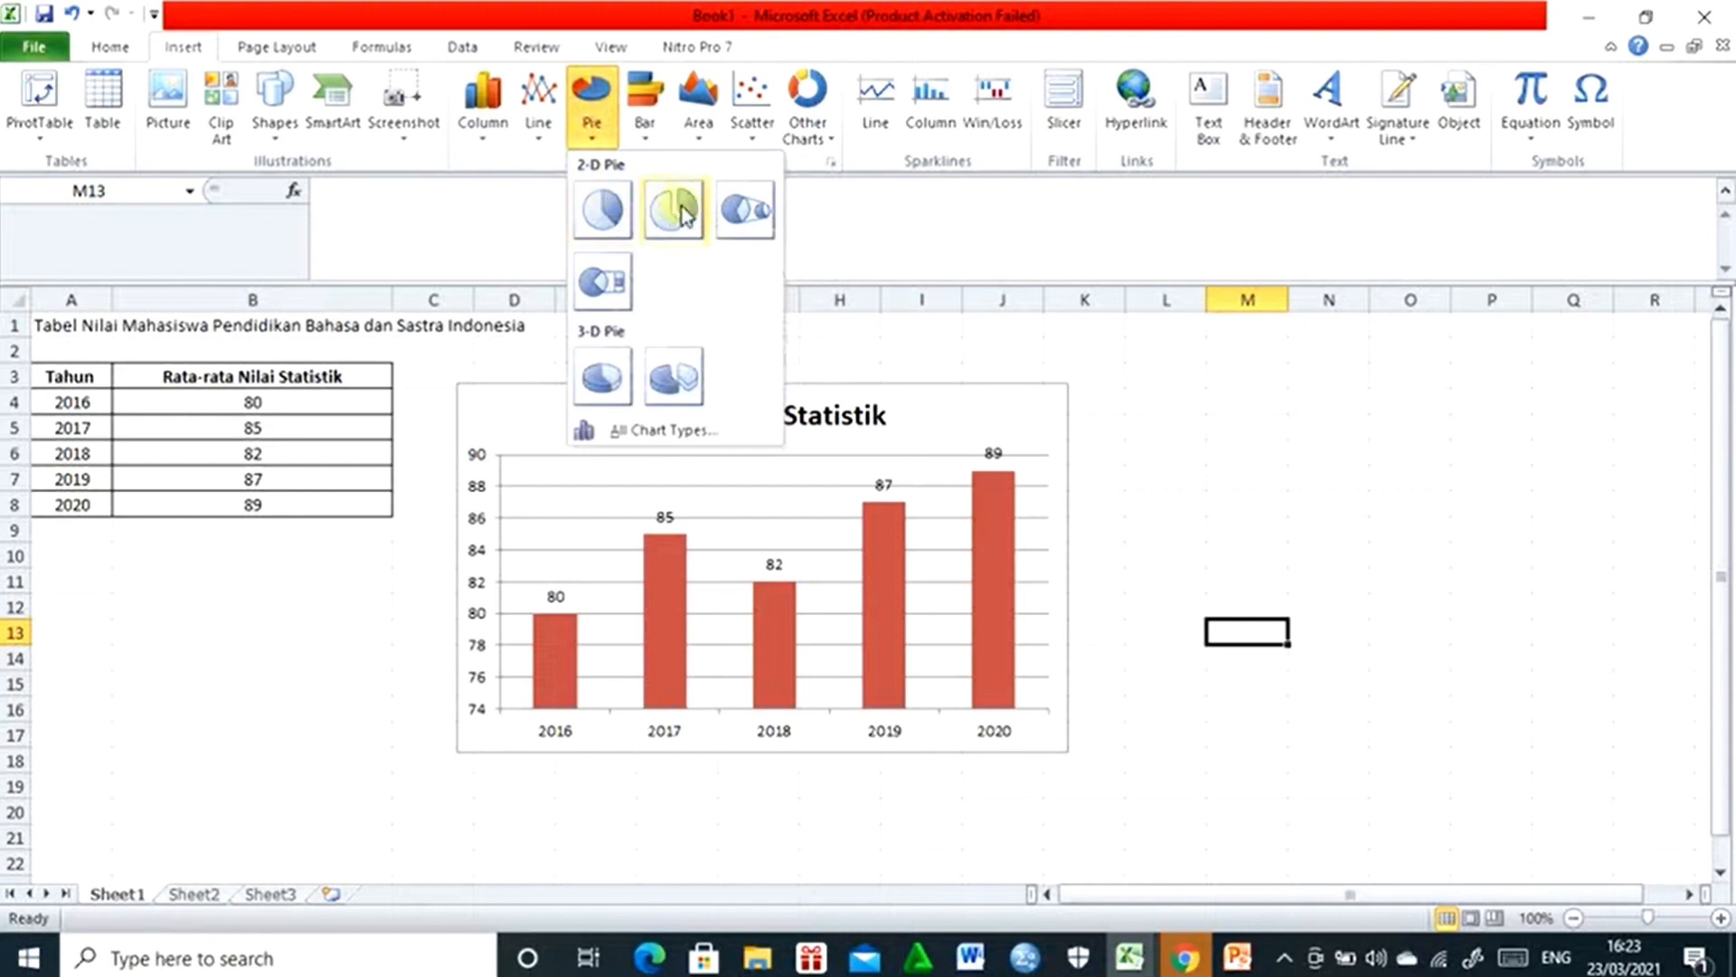
click(601, 216)
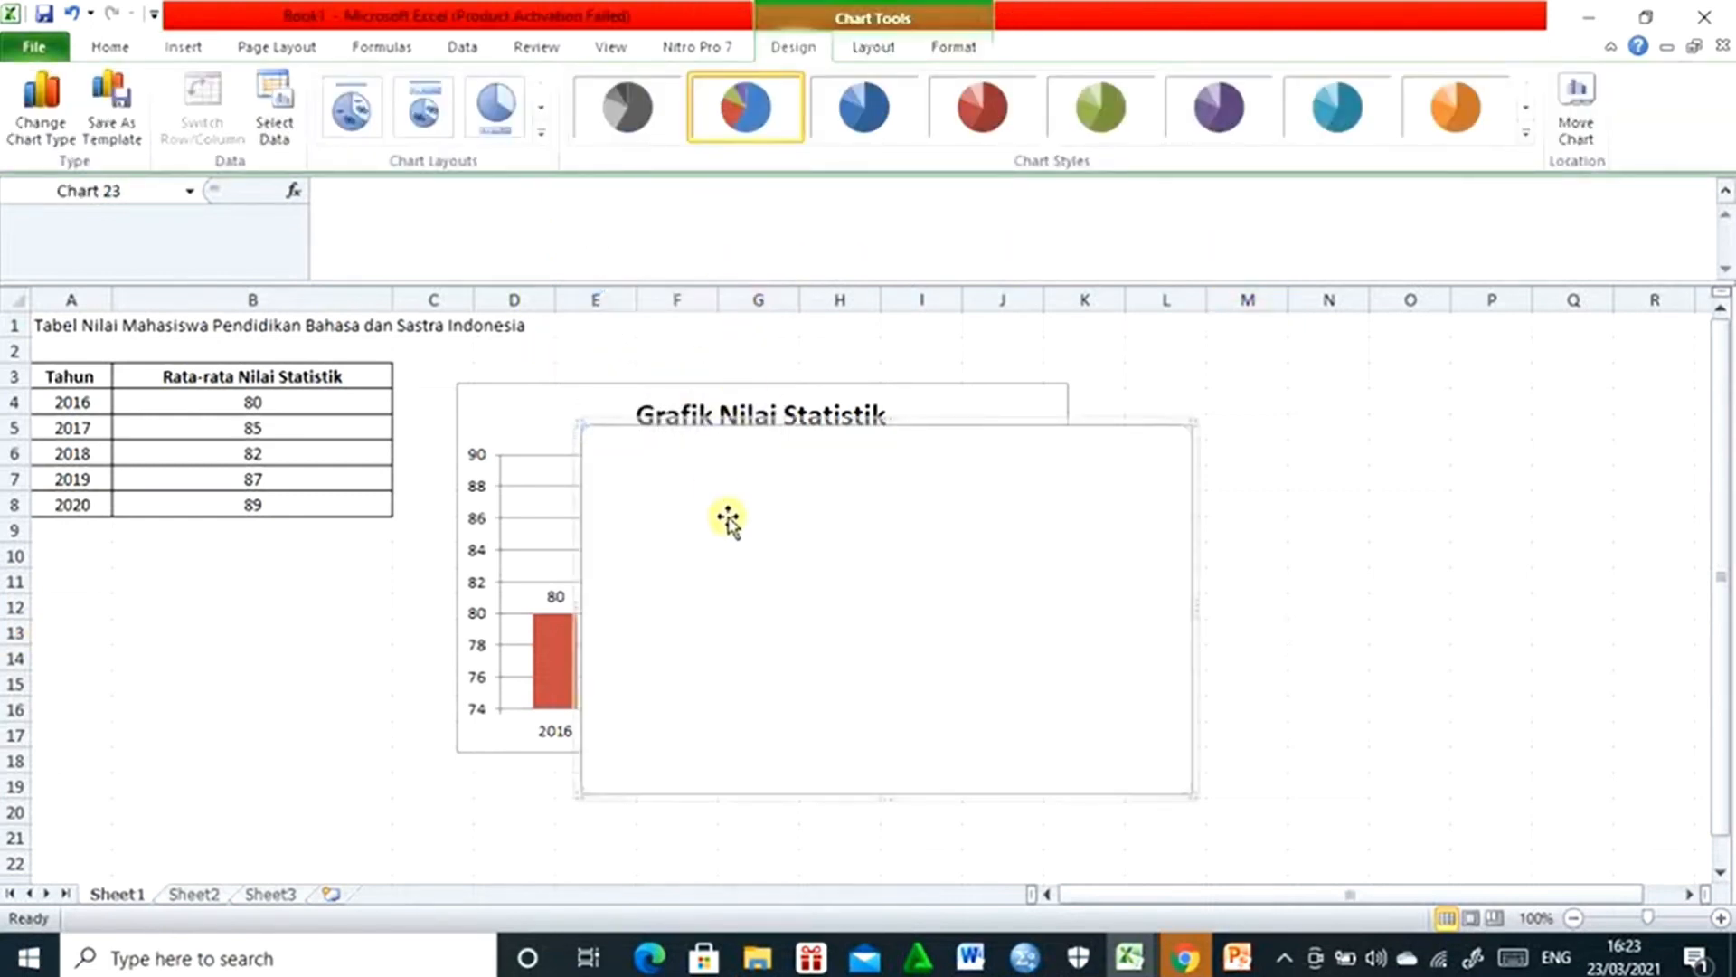
drag(730, 516, 1239, 476)
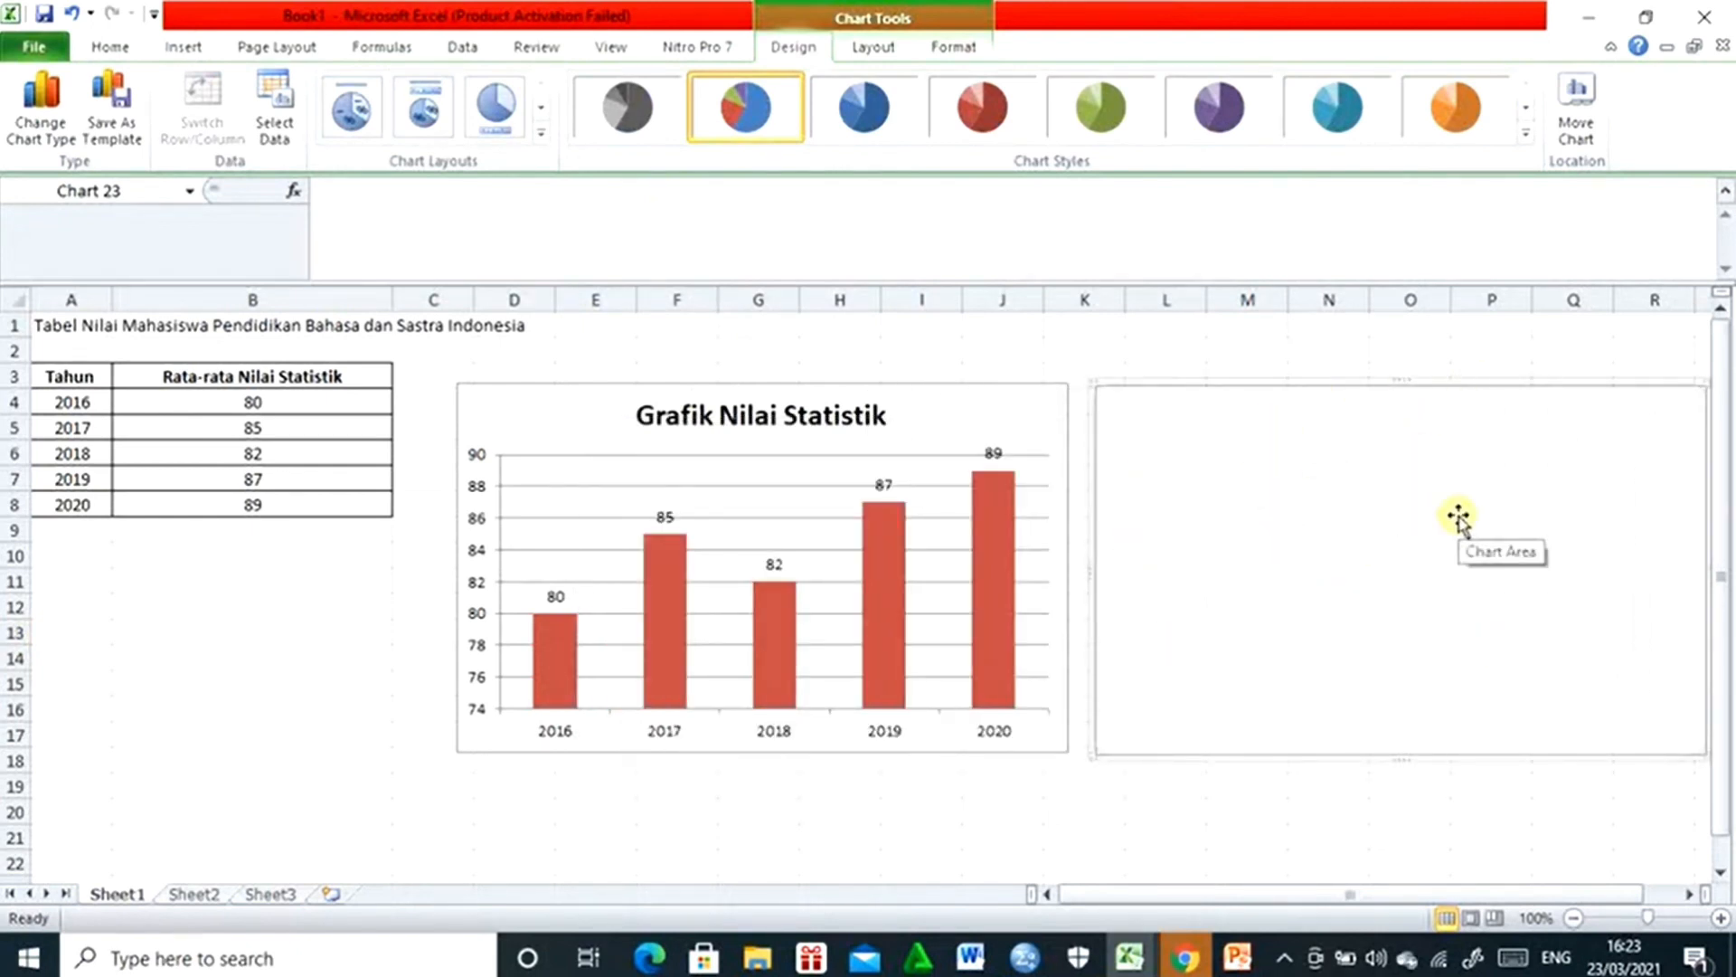
right_click(1282, 384)
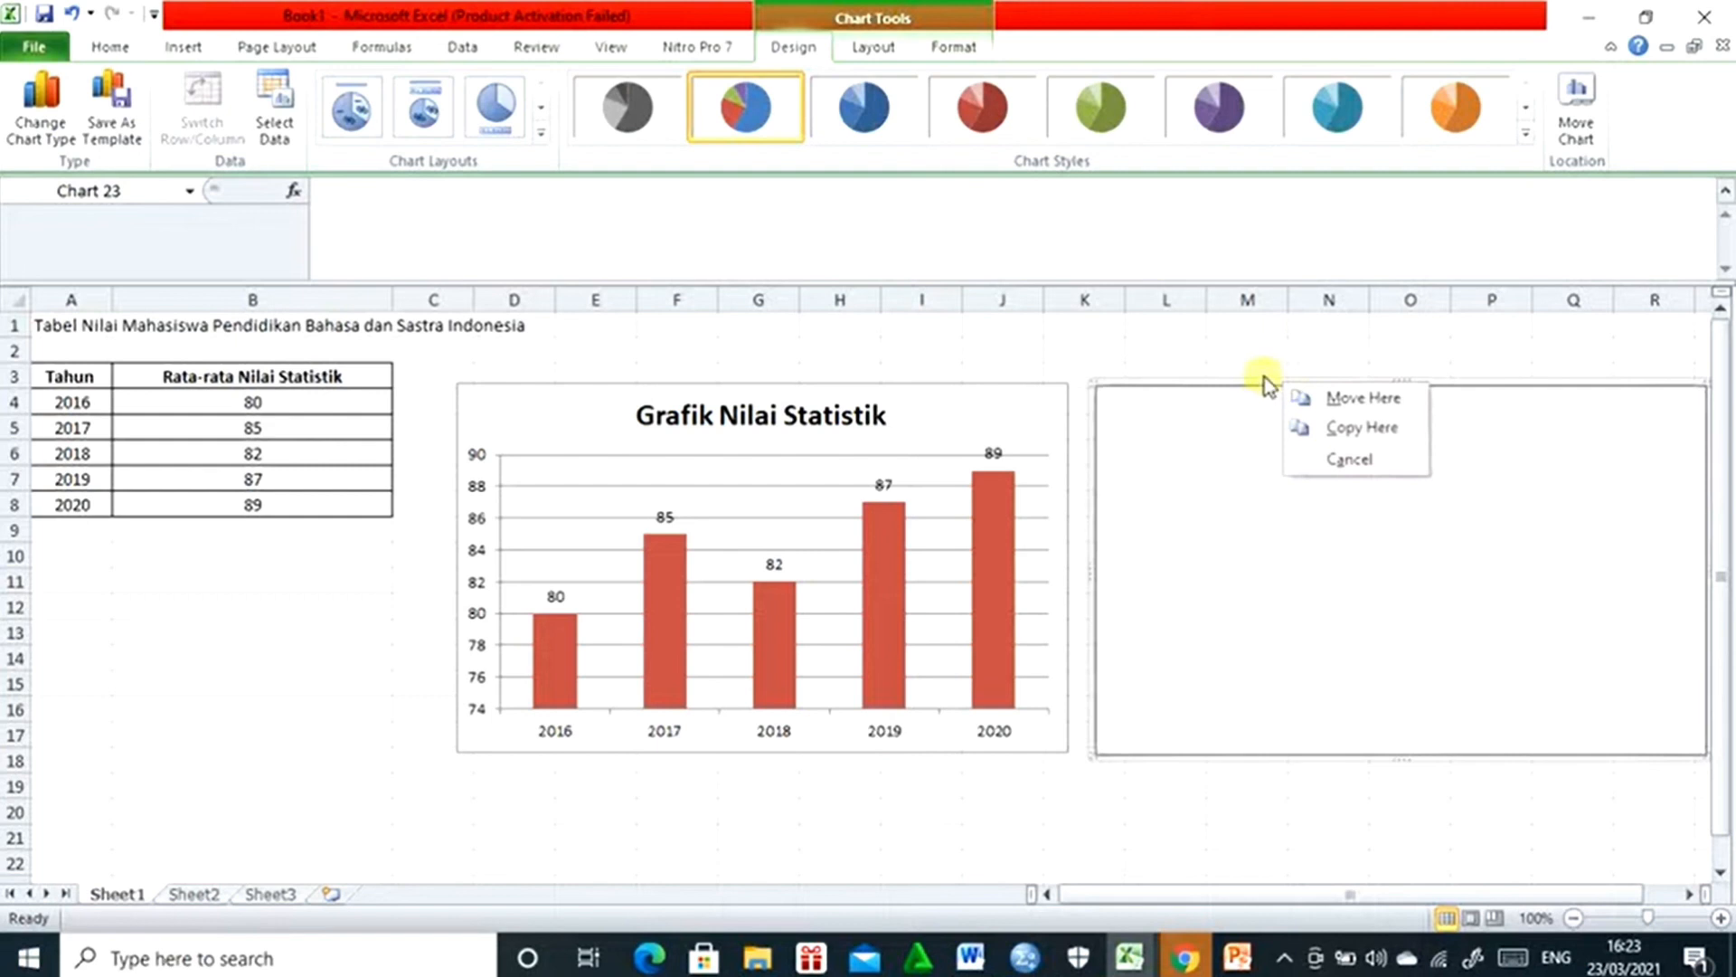
click(1265, 375)
click(1262, 401)
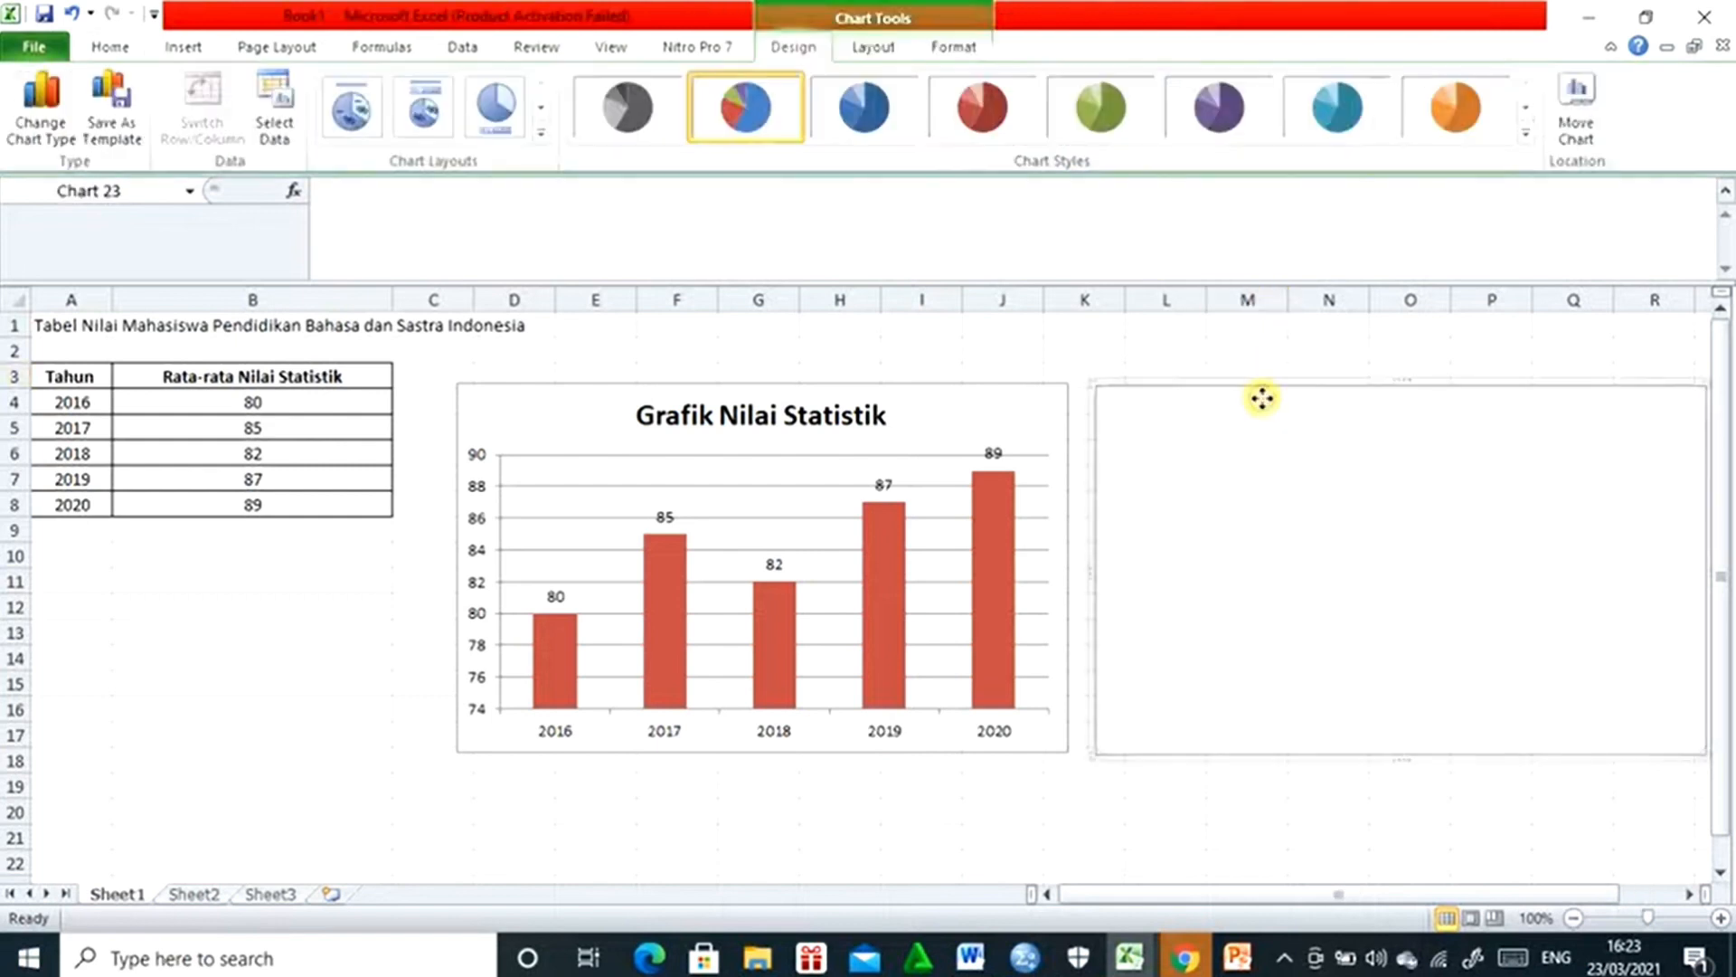
- Set the pie chart's data range to the grade values in B4:B8 on Sheet1
right_click(1261, 399)
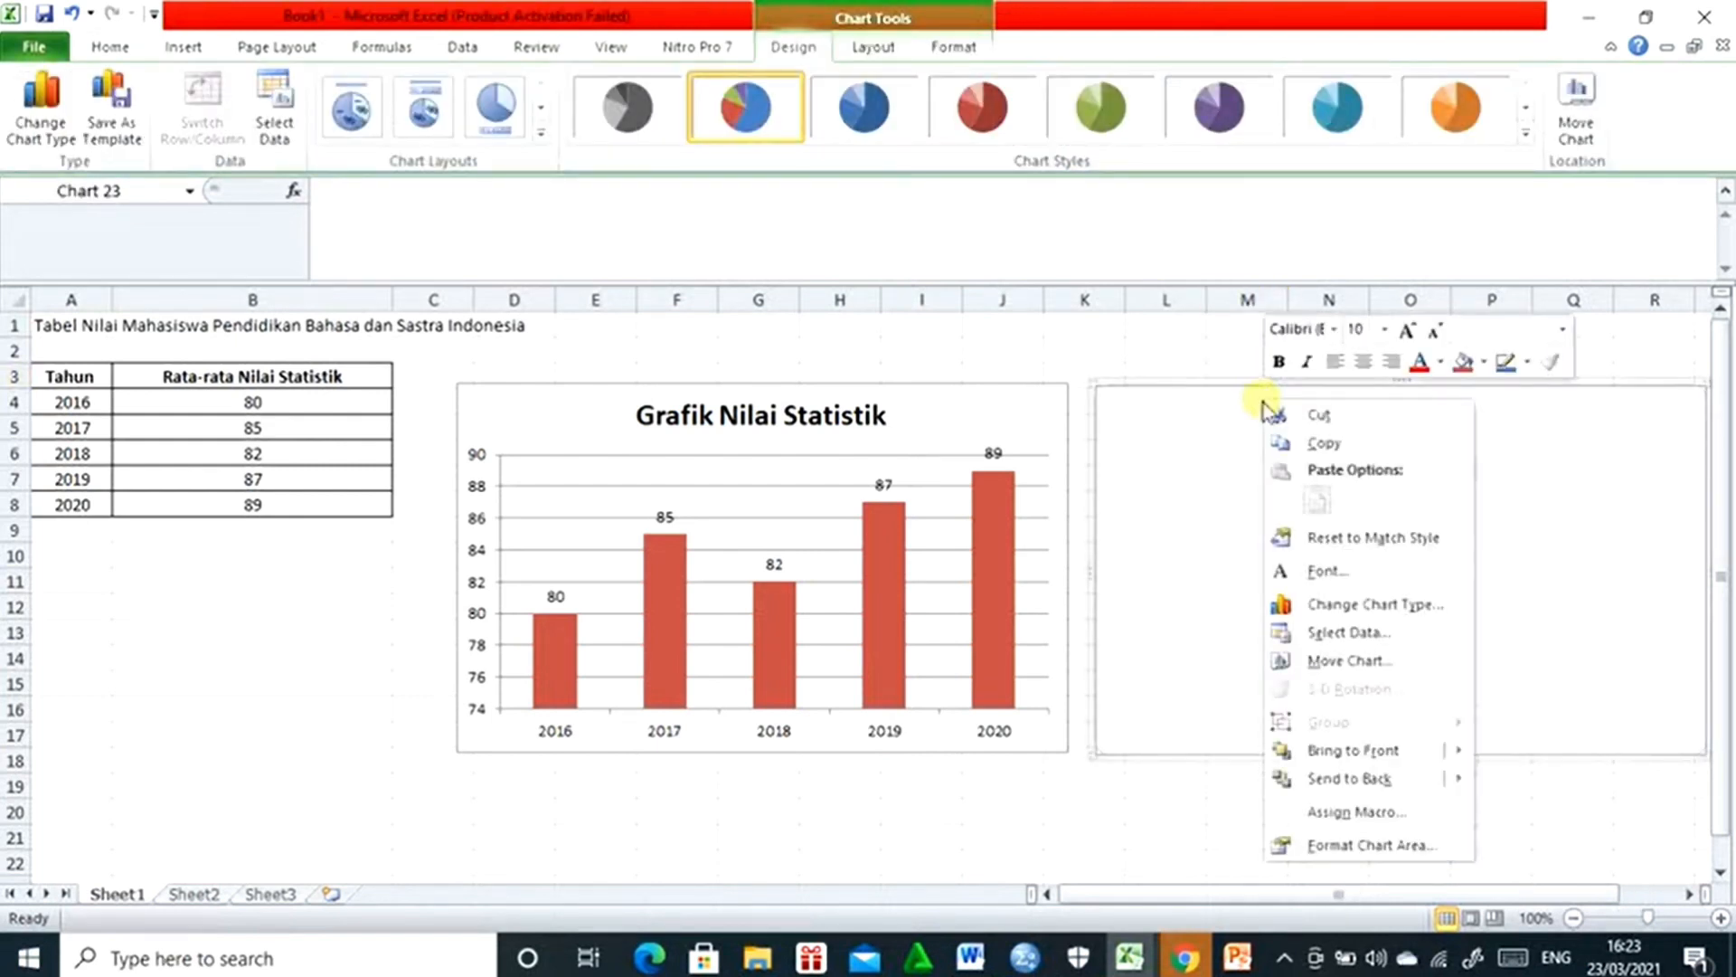
click(1329, 632)
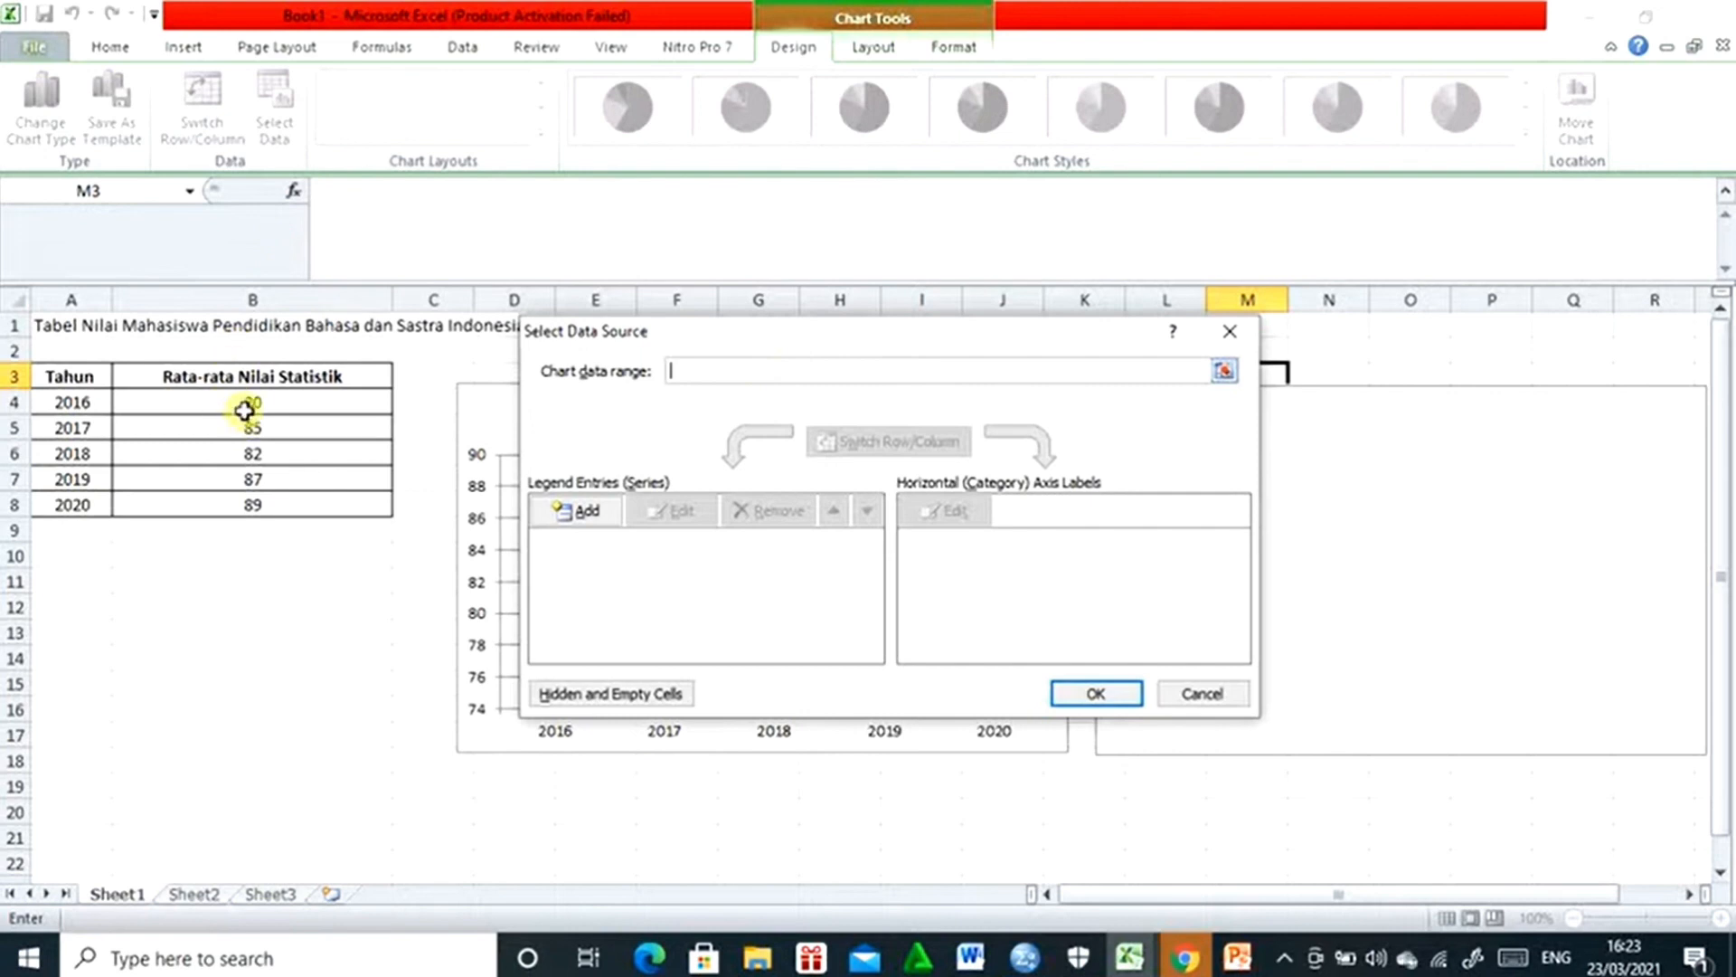
drag(249, 402, 262, 497)
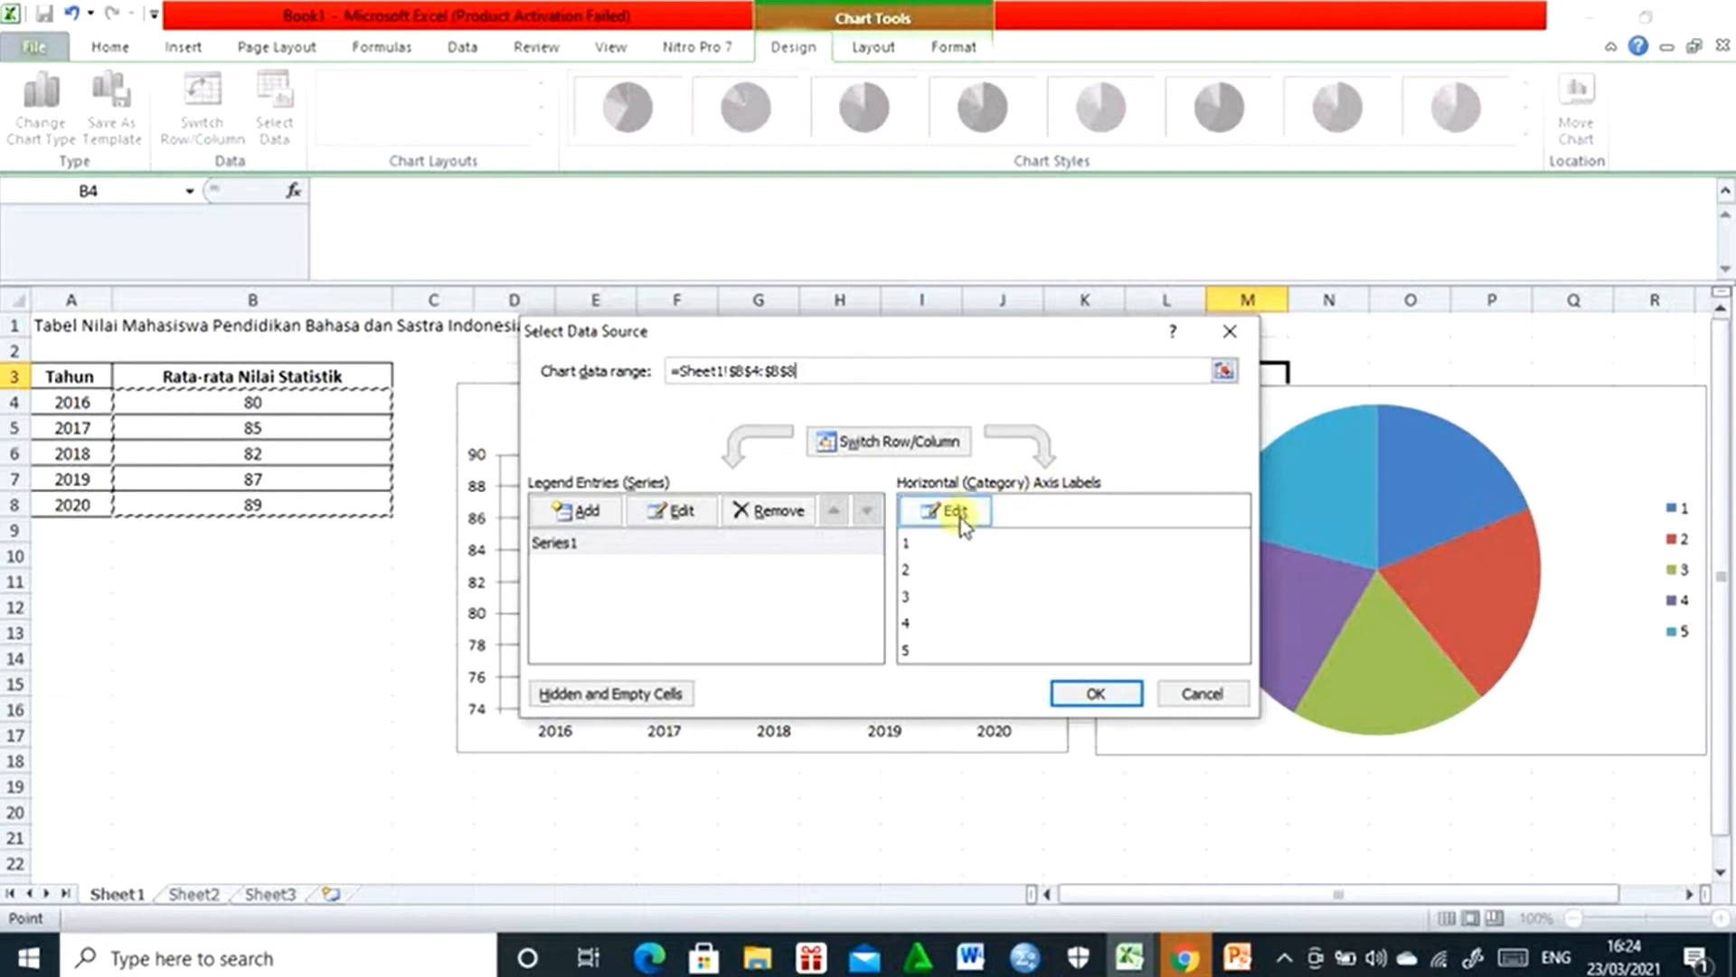
- Use the years in A4:A8 as the pie chart's category labels and apply the data source settings
click(960, 517)
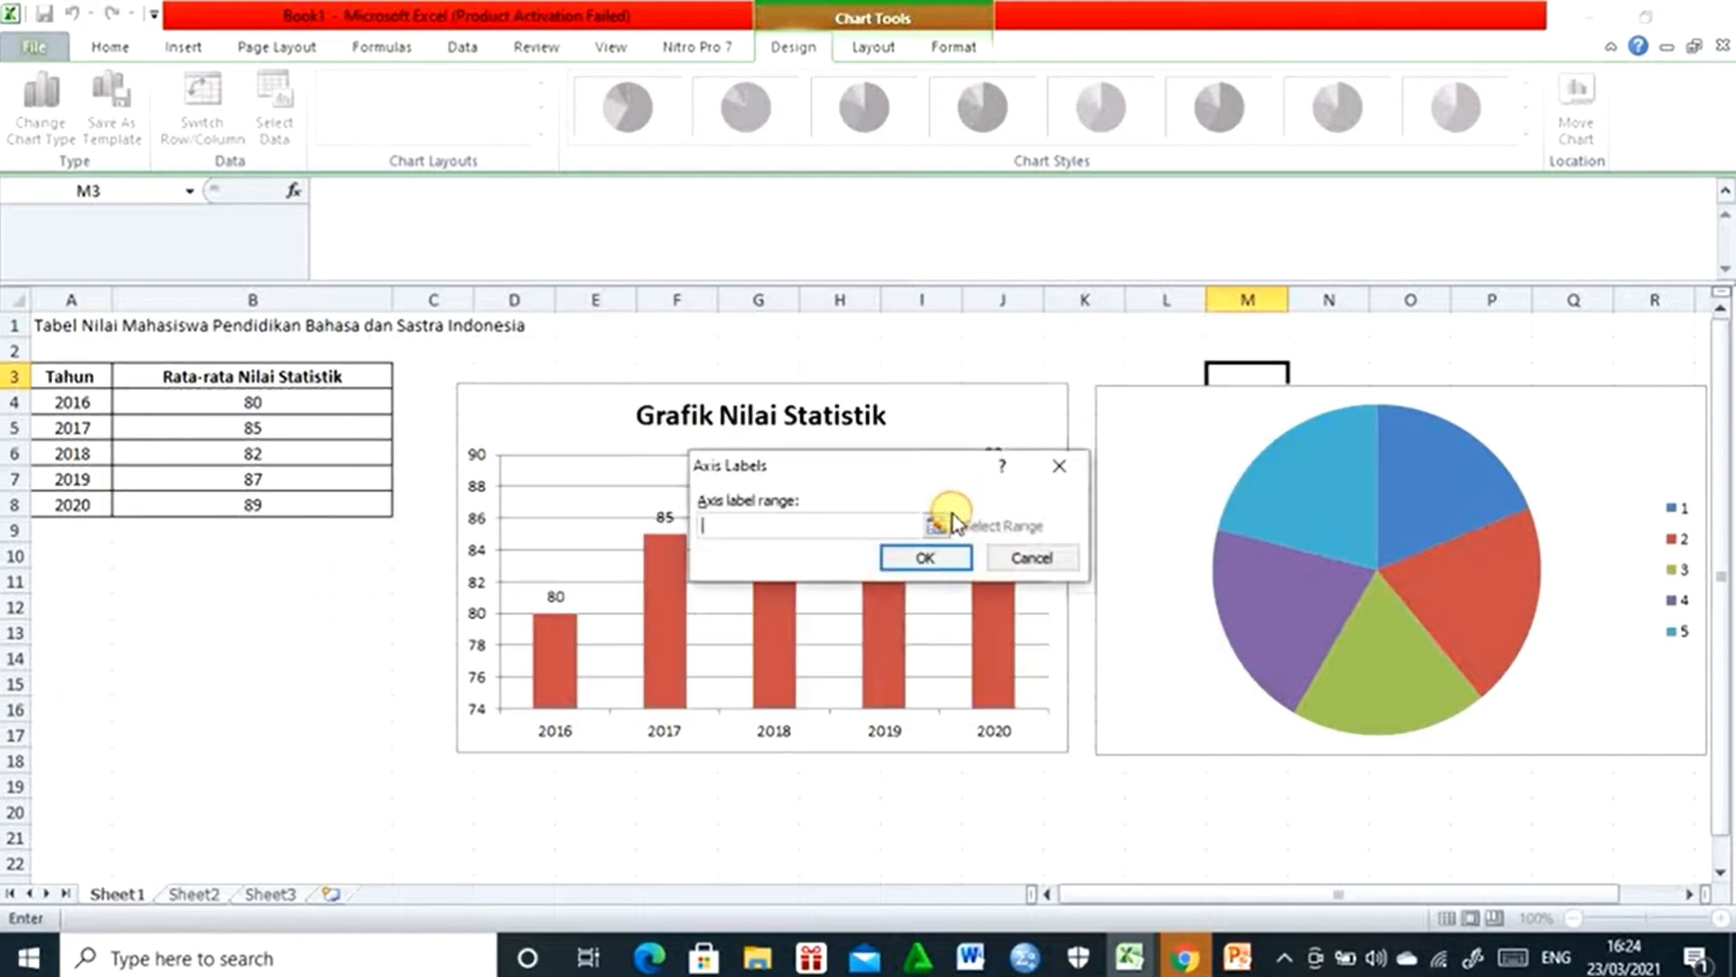
drag(85, 398, 93, 501)
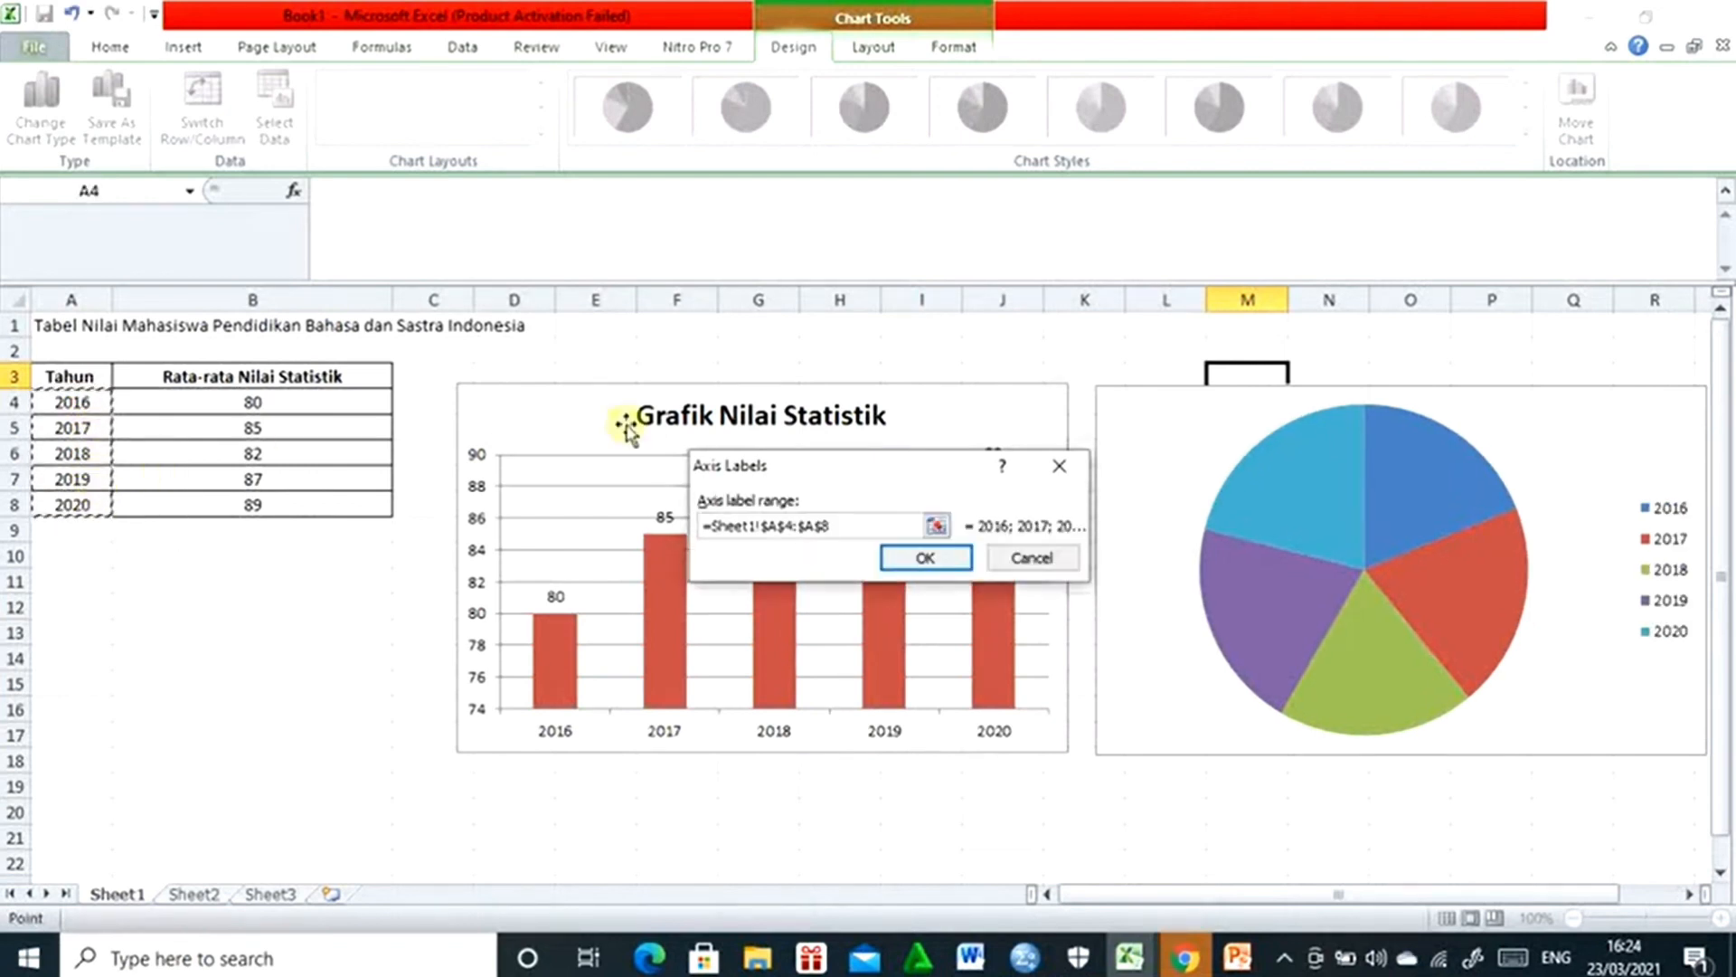
click(915, 558)
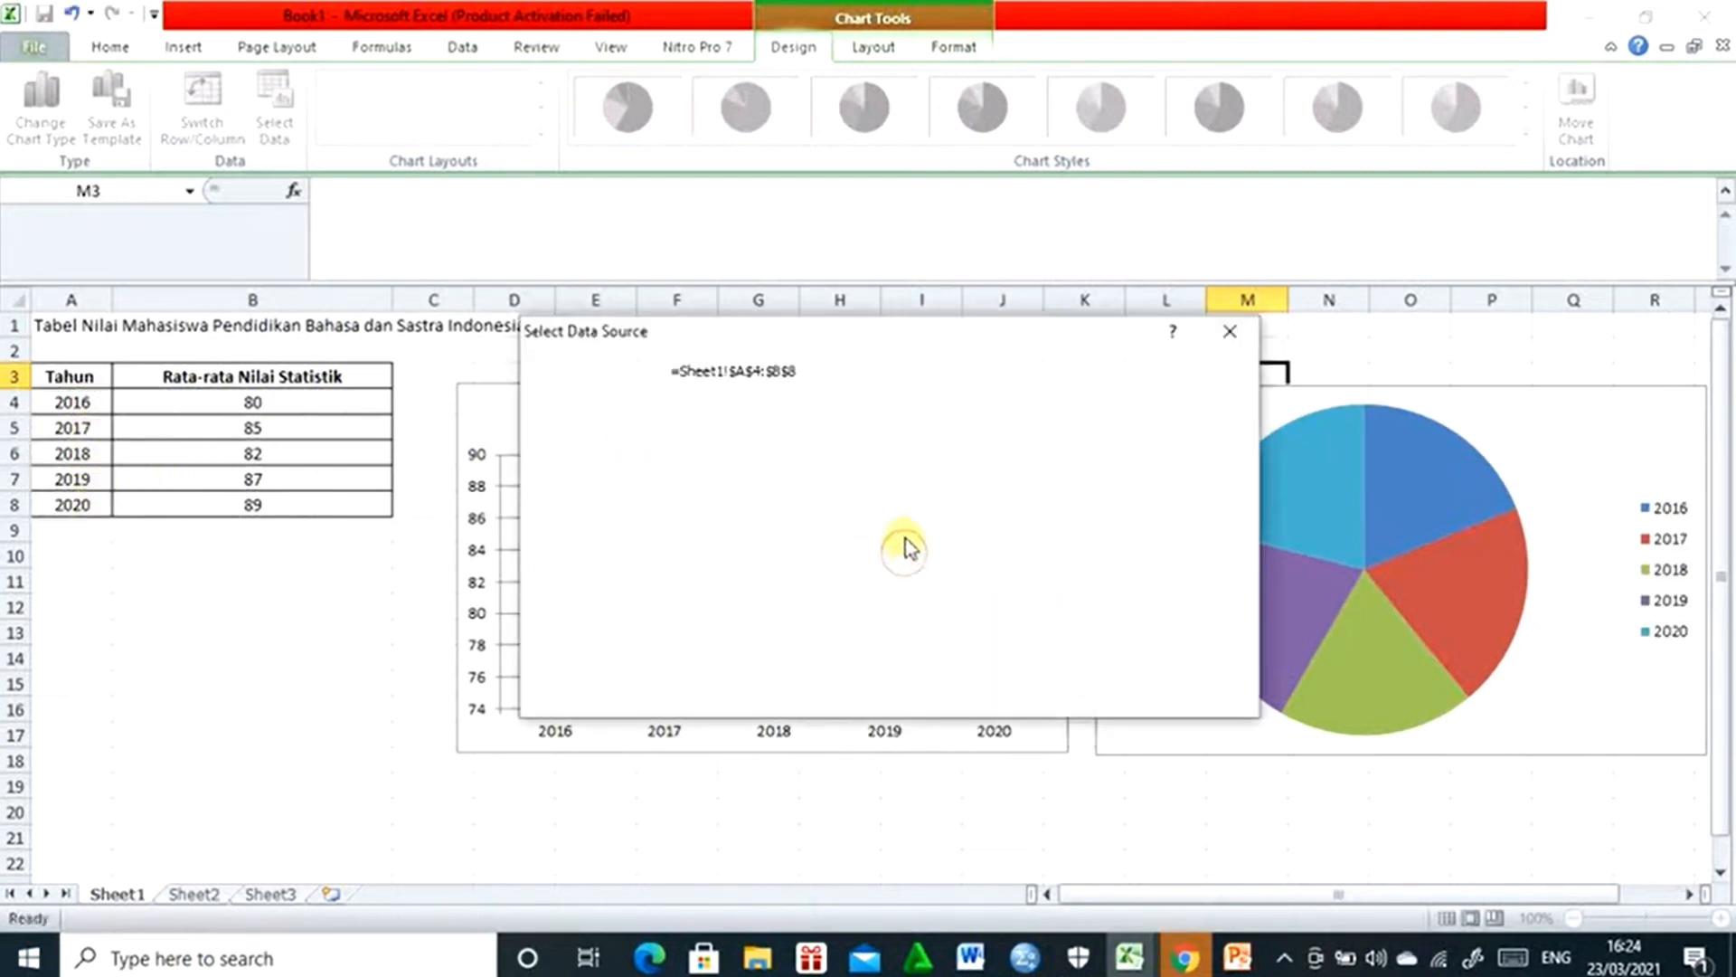
click(1108, 698)
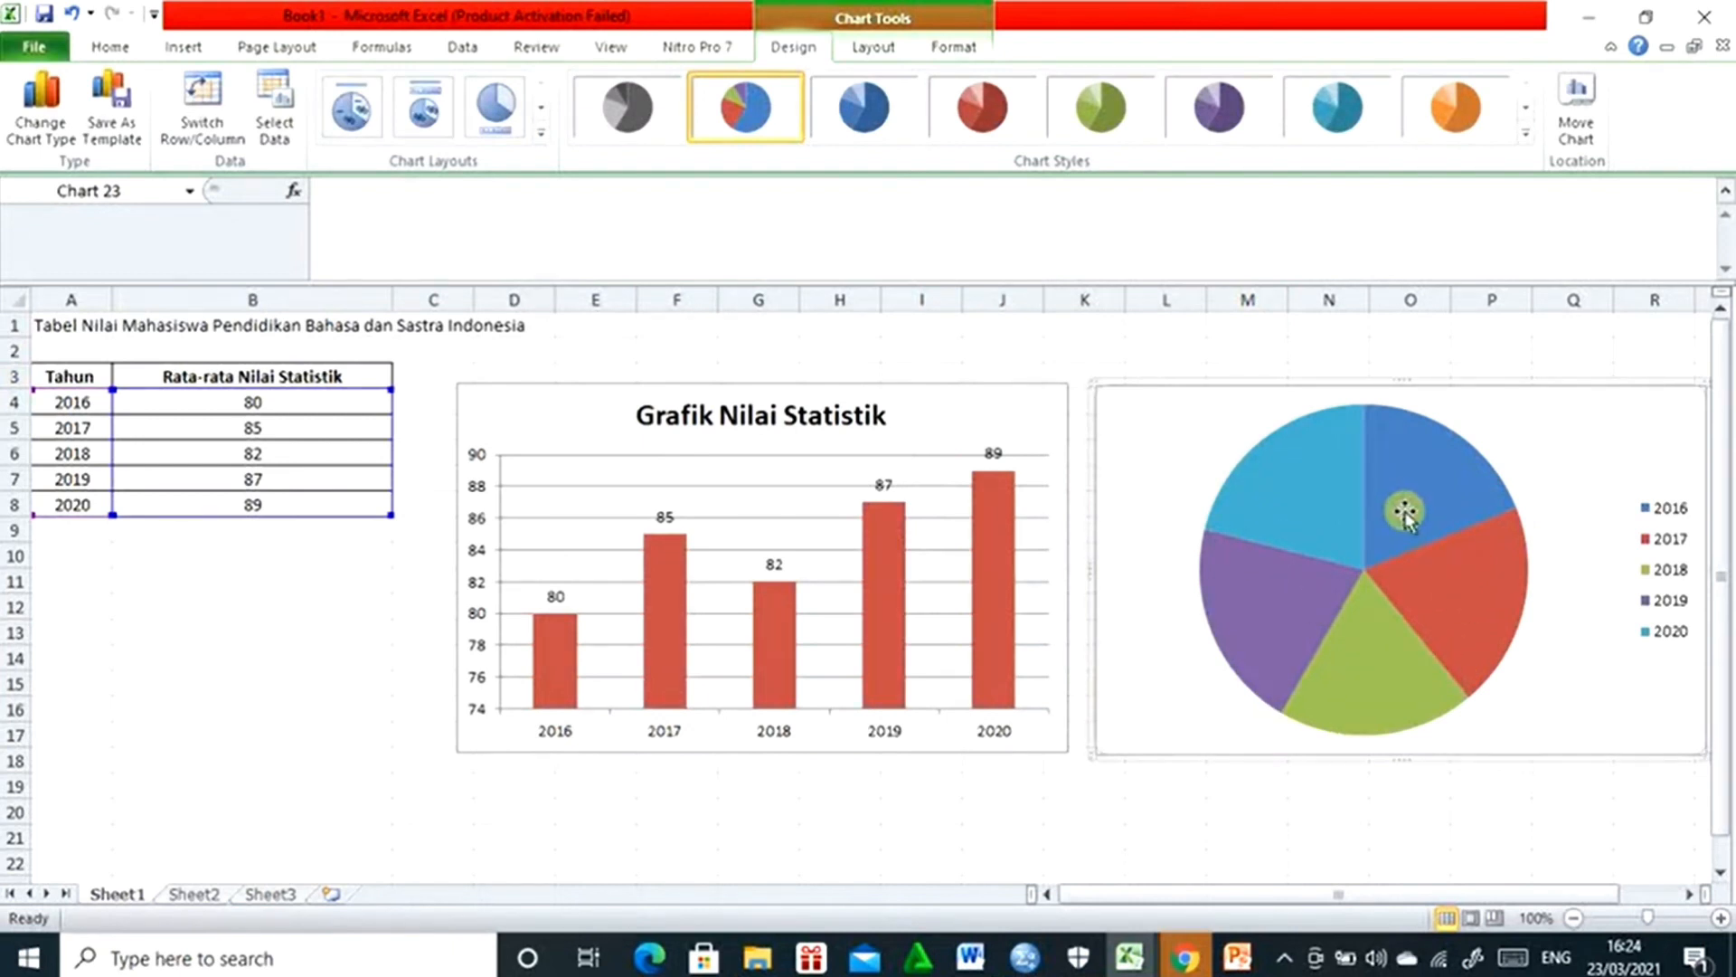
- Add data labels to the pie chart's slices
mouse_move(1436, 508)
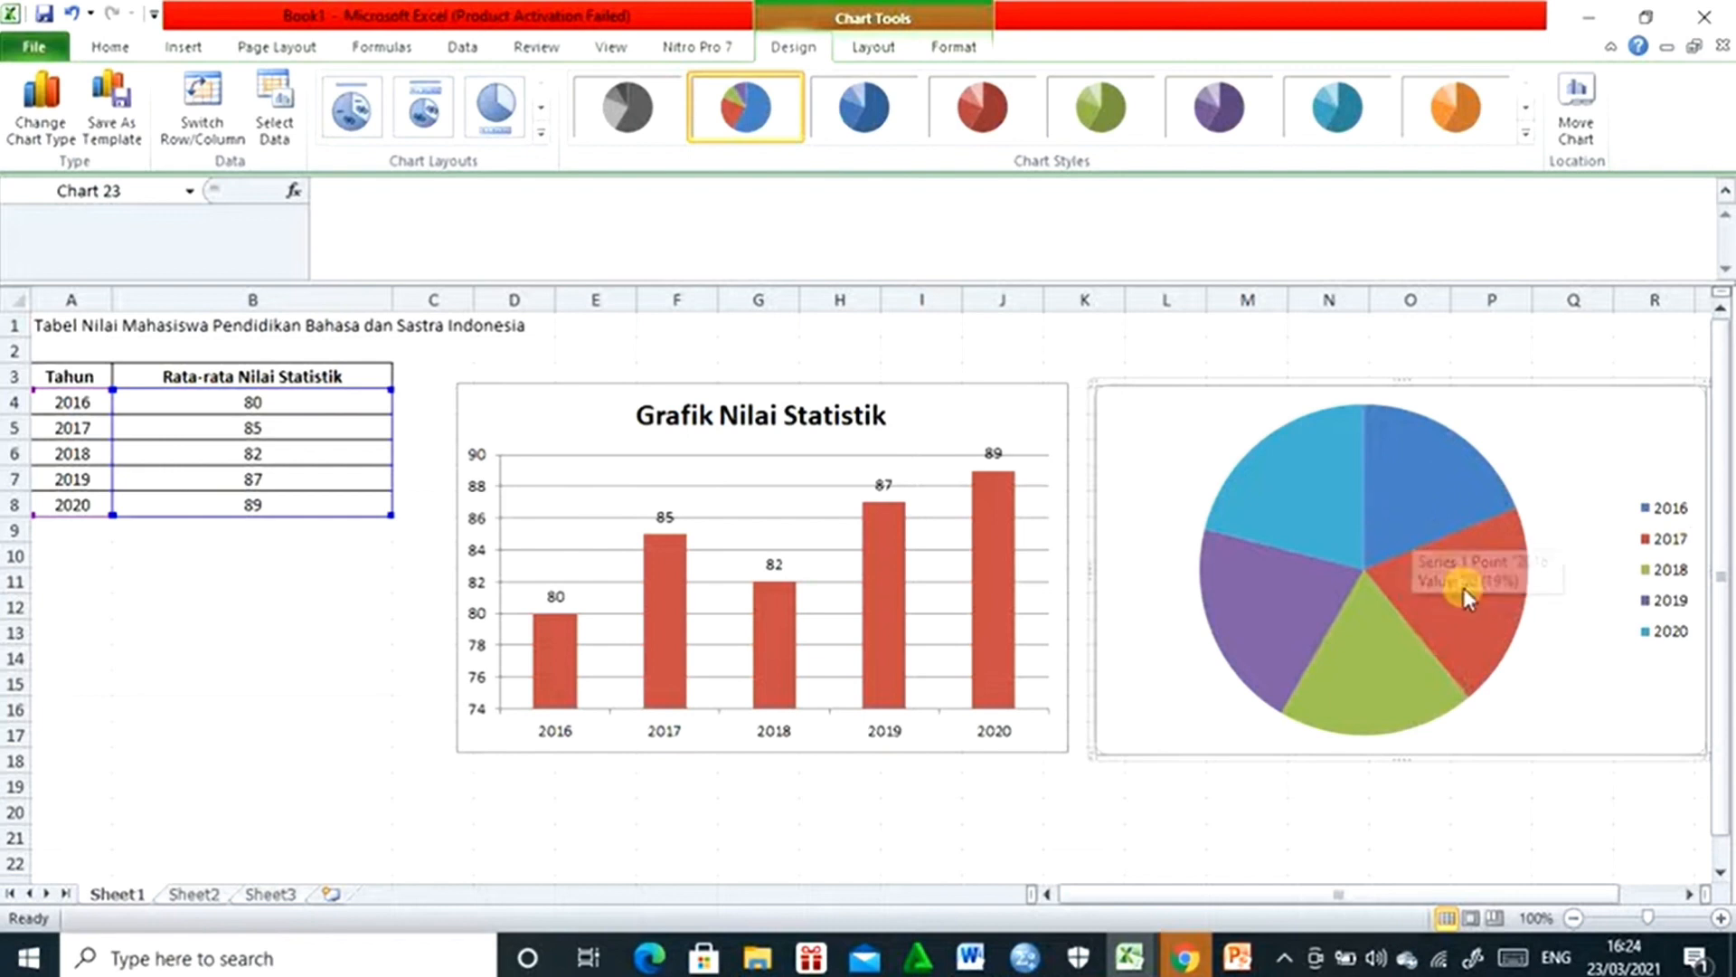
click(1328, 500)
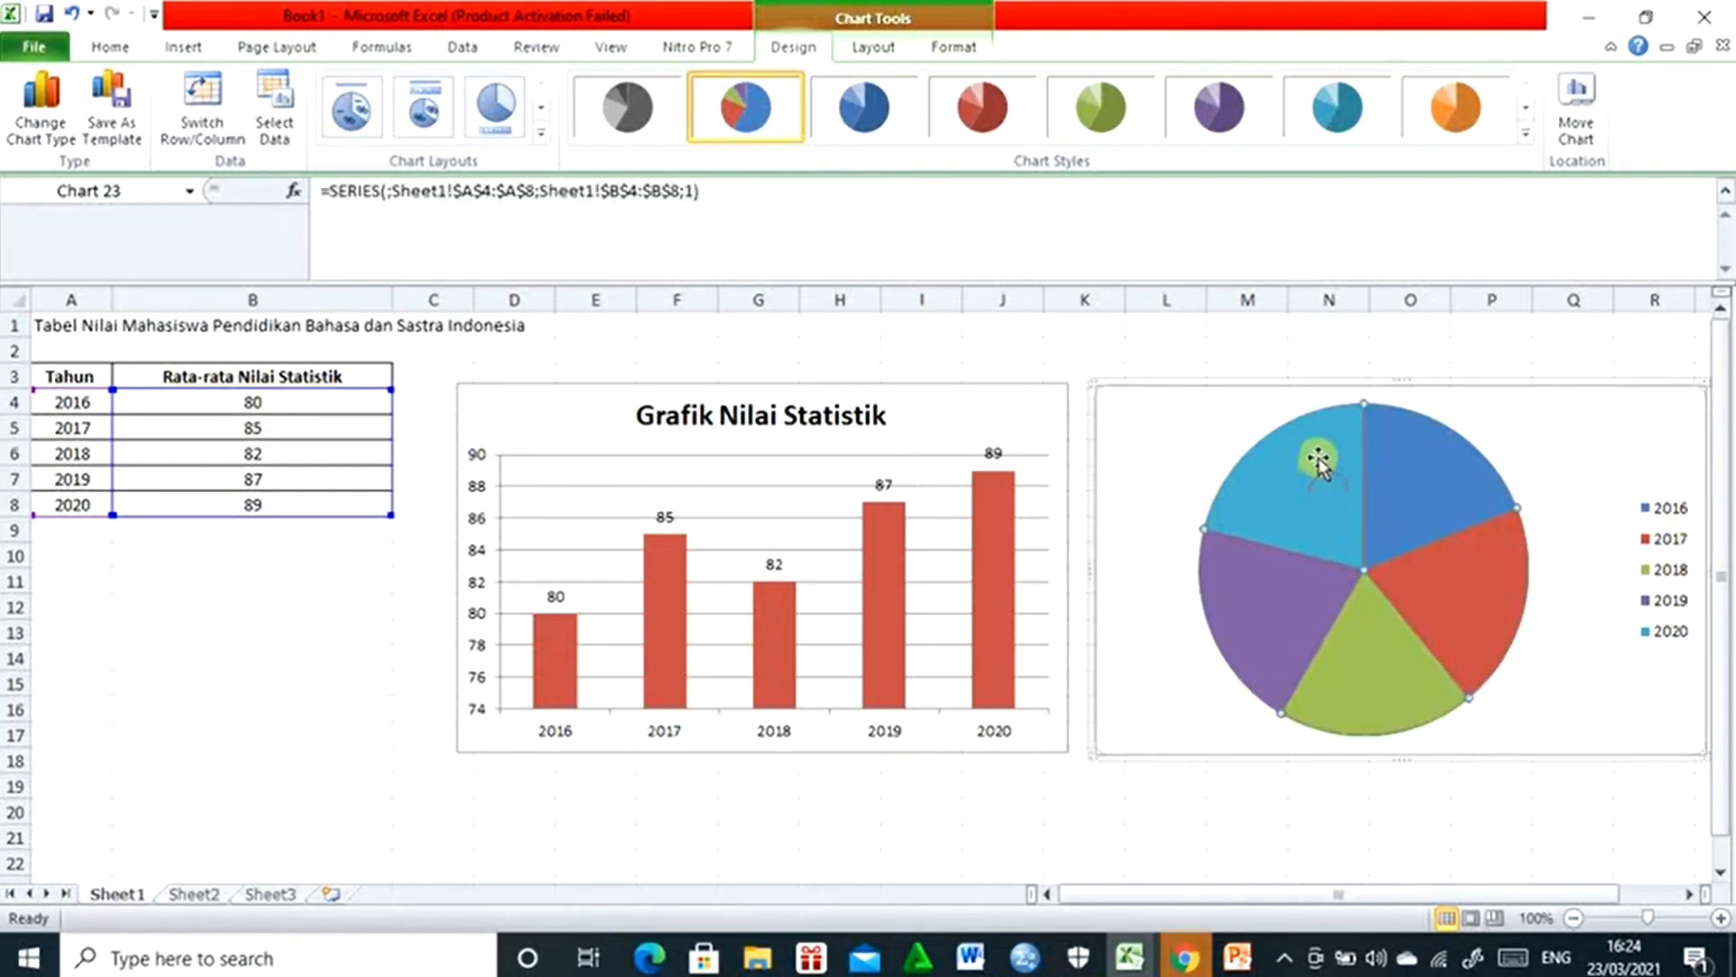
right_click(1319, 461)
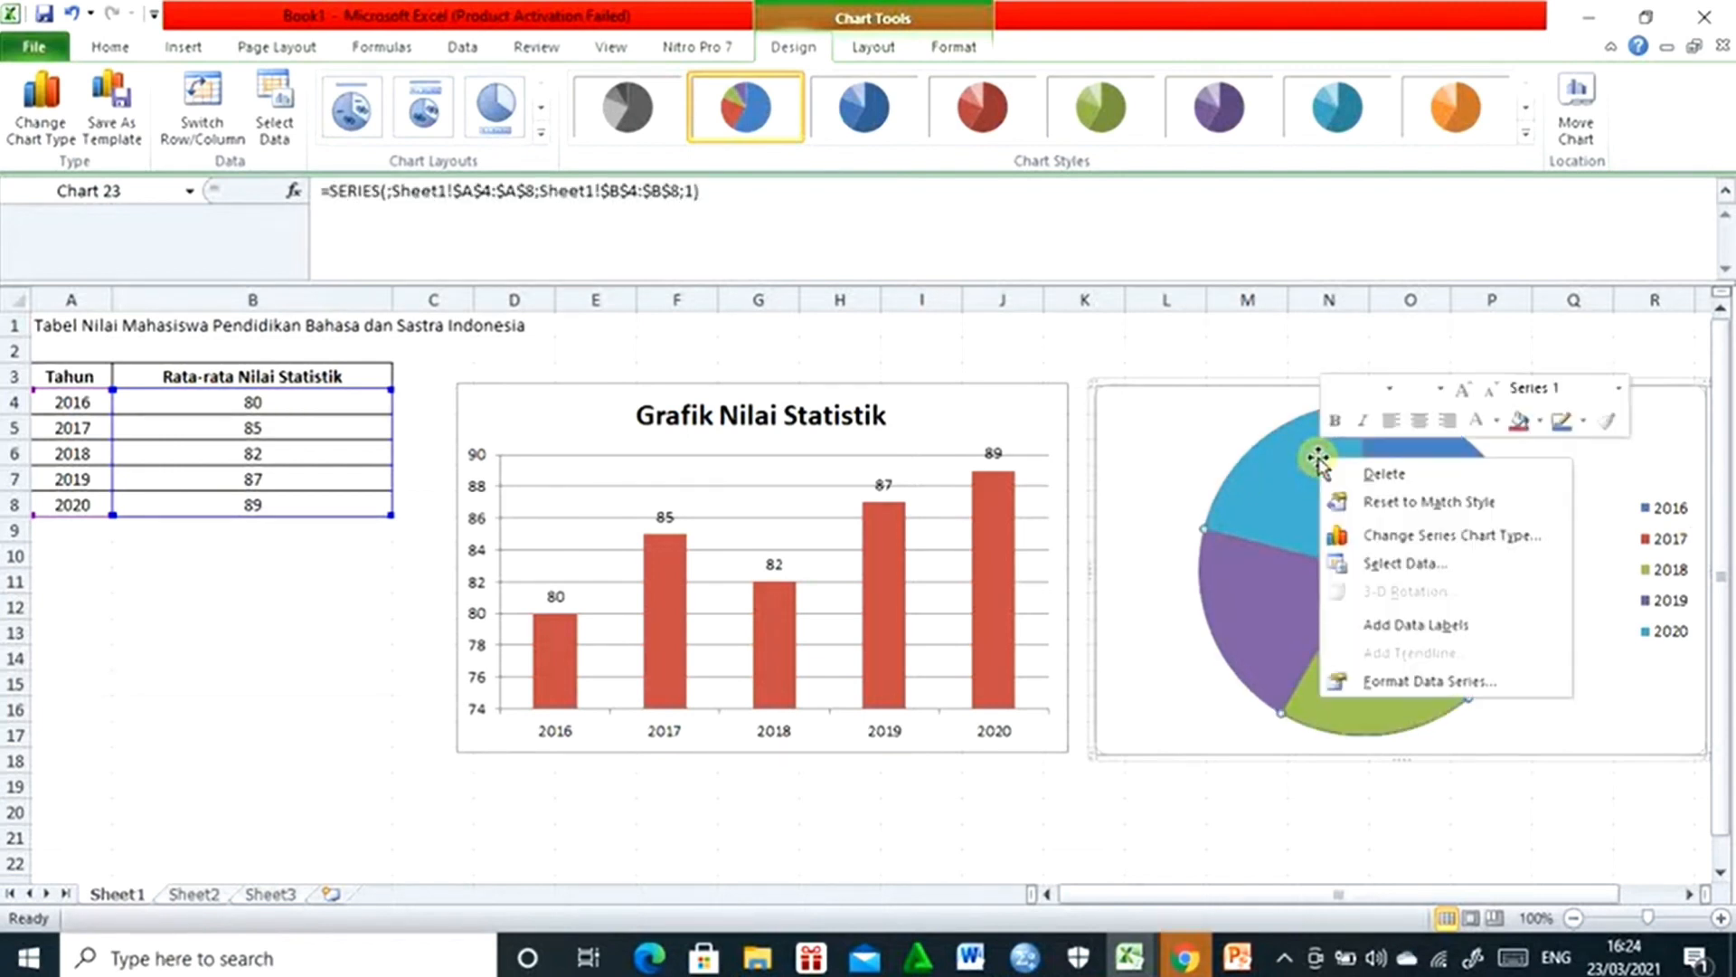
click(1399, 625)
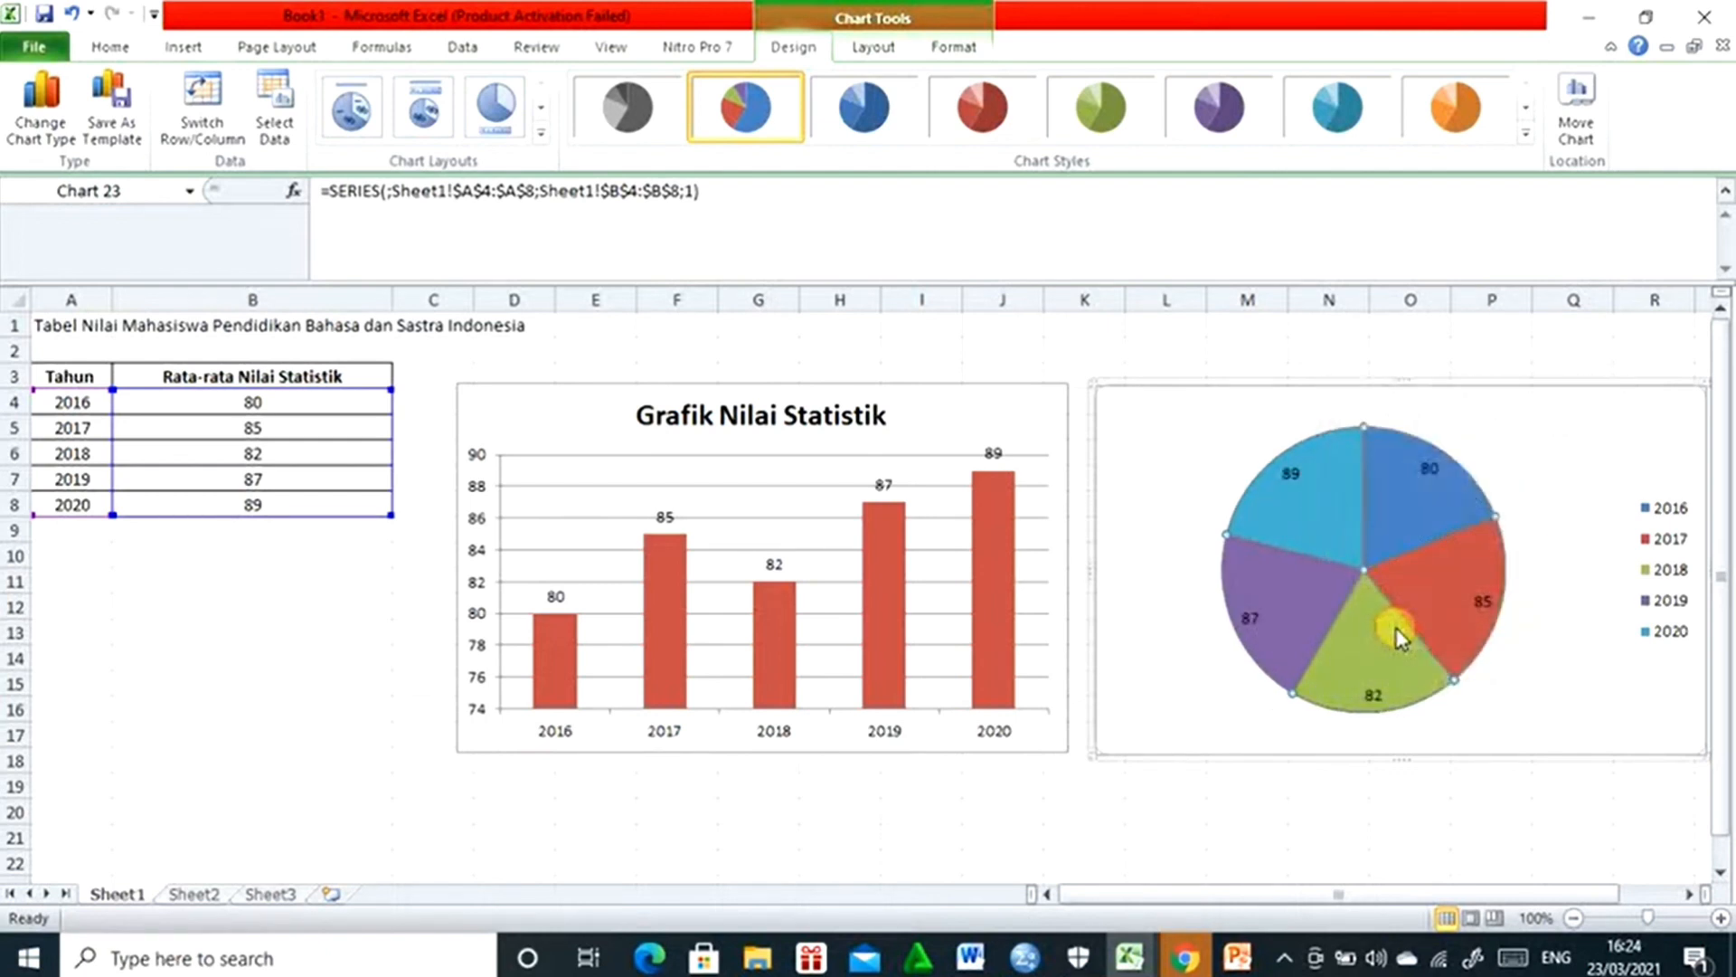
click(1670, 507)
- Try chart Layout 2 and Layout 1 on the pie chart, and undo both layout changes
mouse_move(1343, 529)
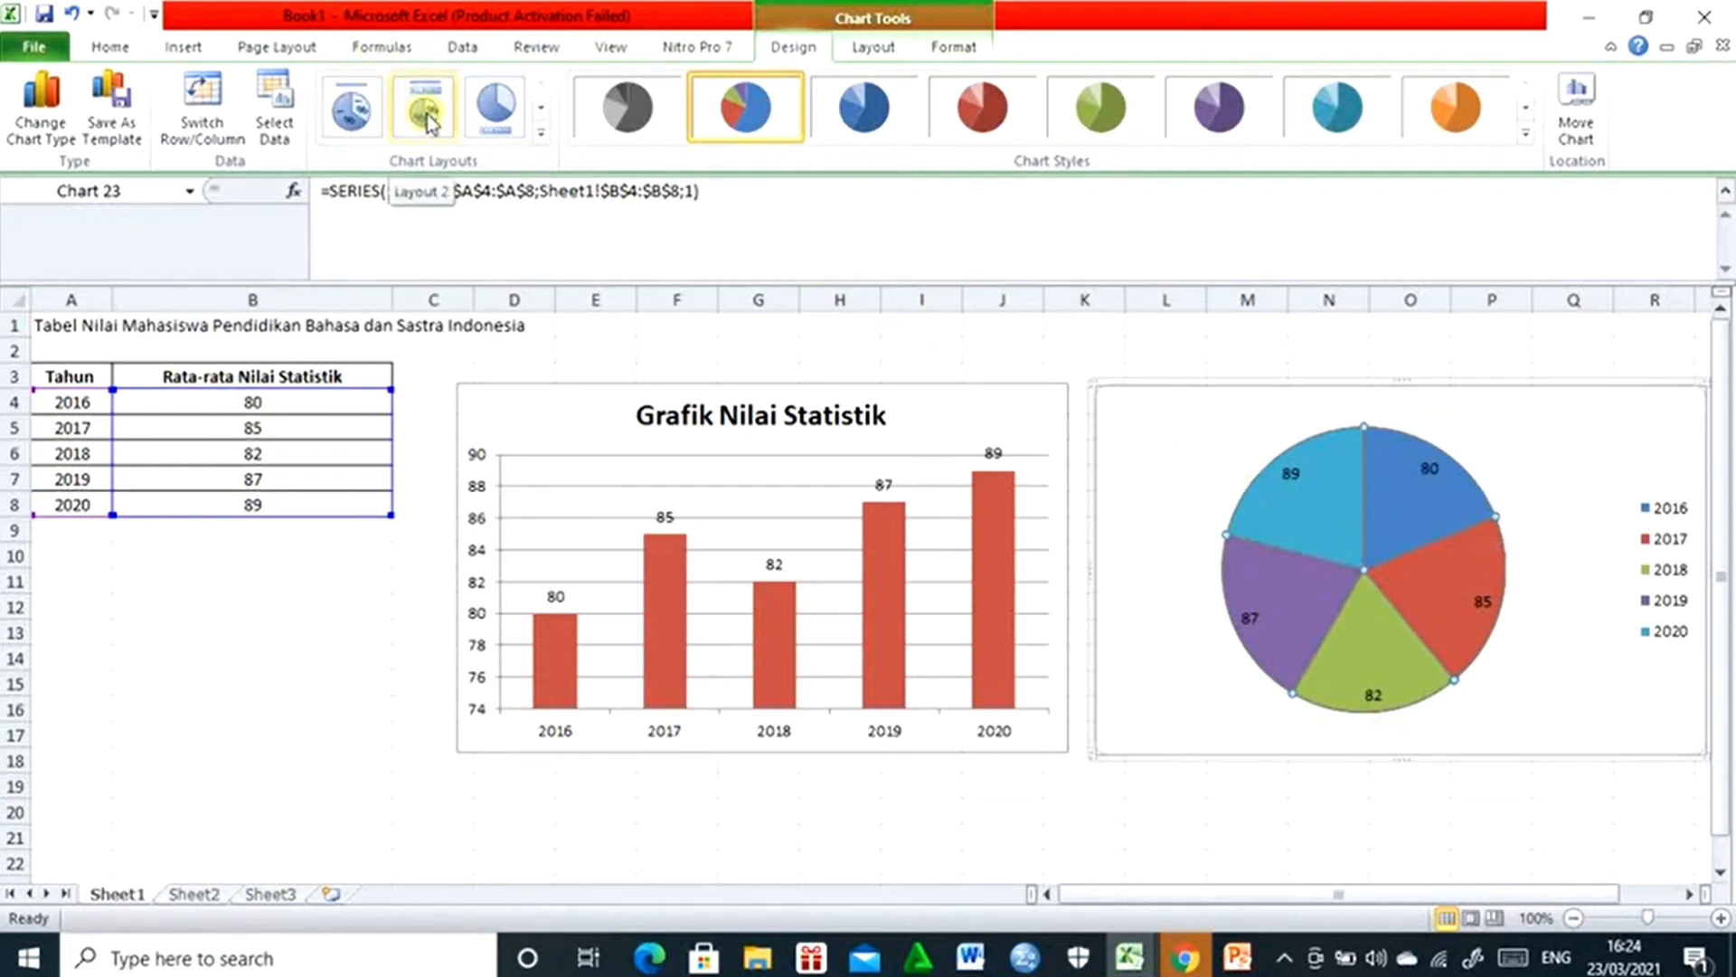
click(543, 134)
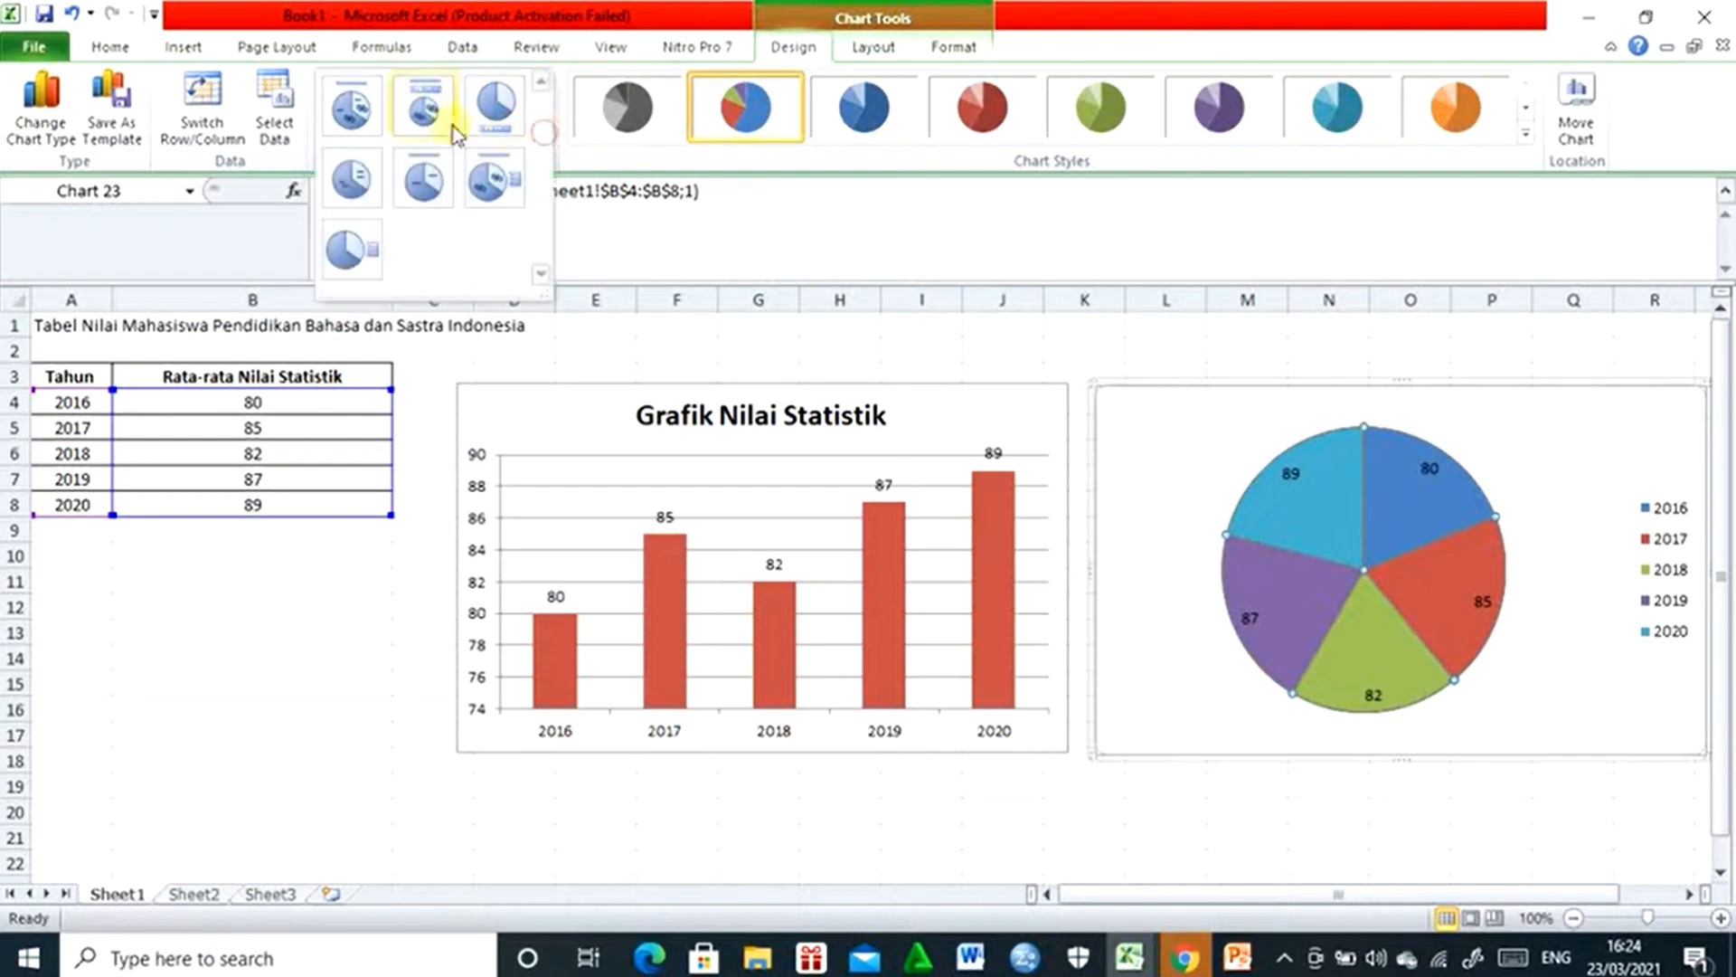
click(425, 109)
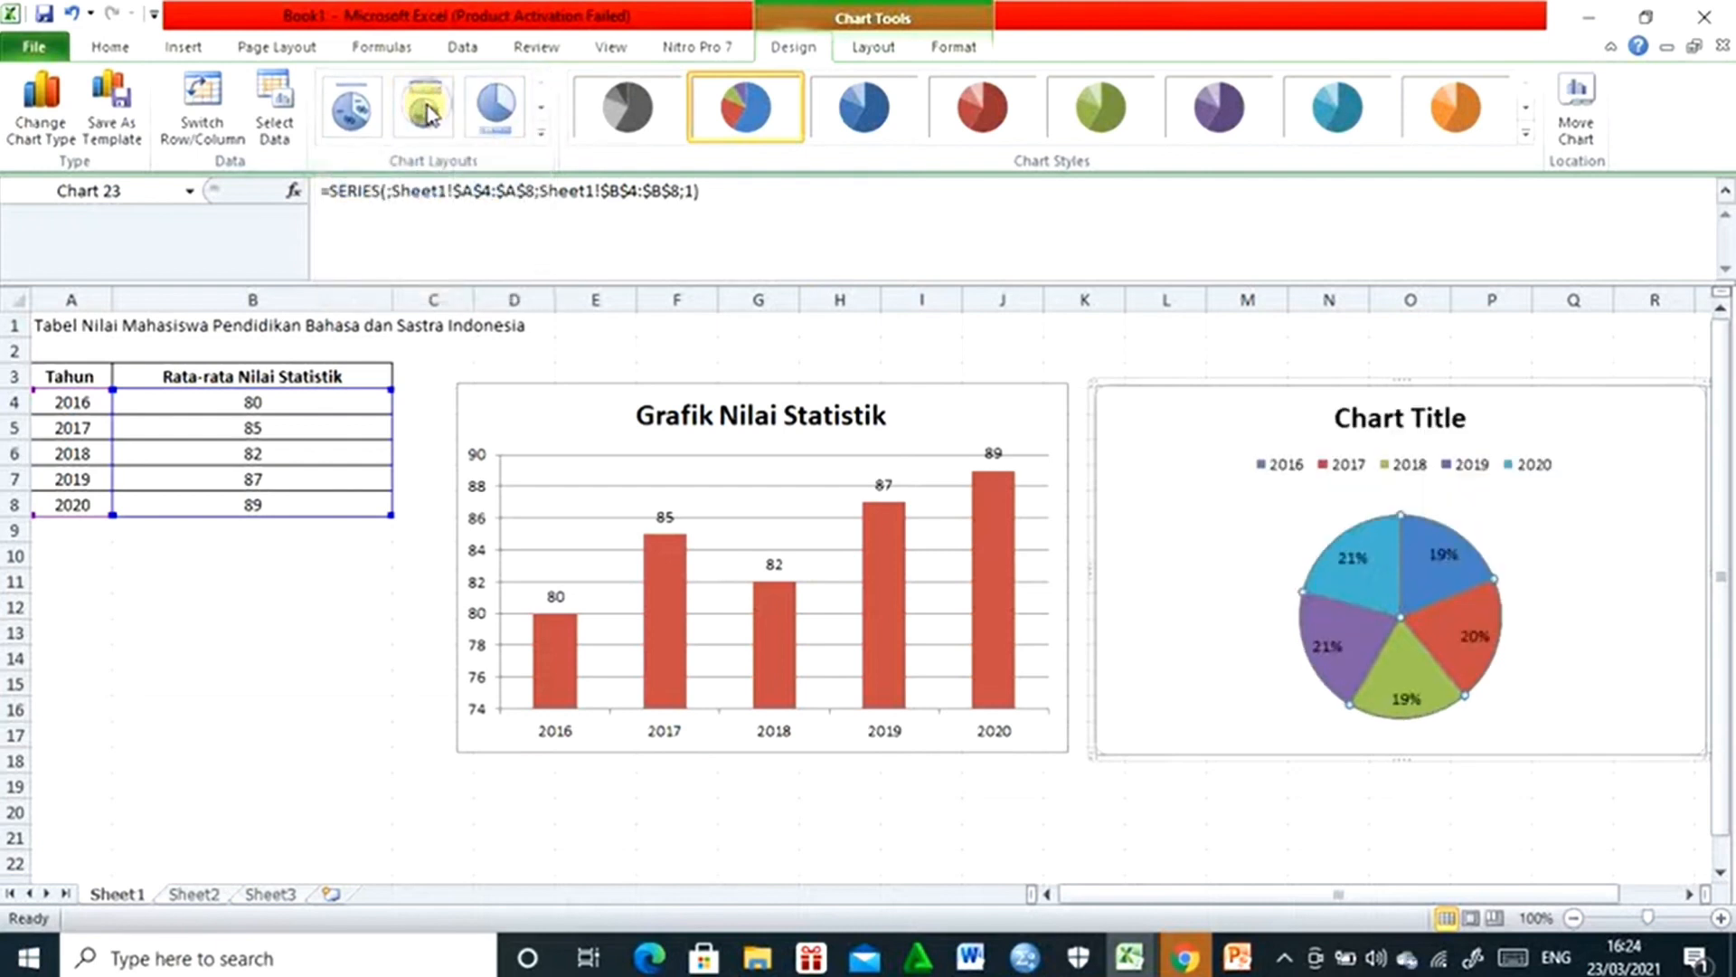
click(544, 136)
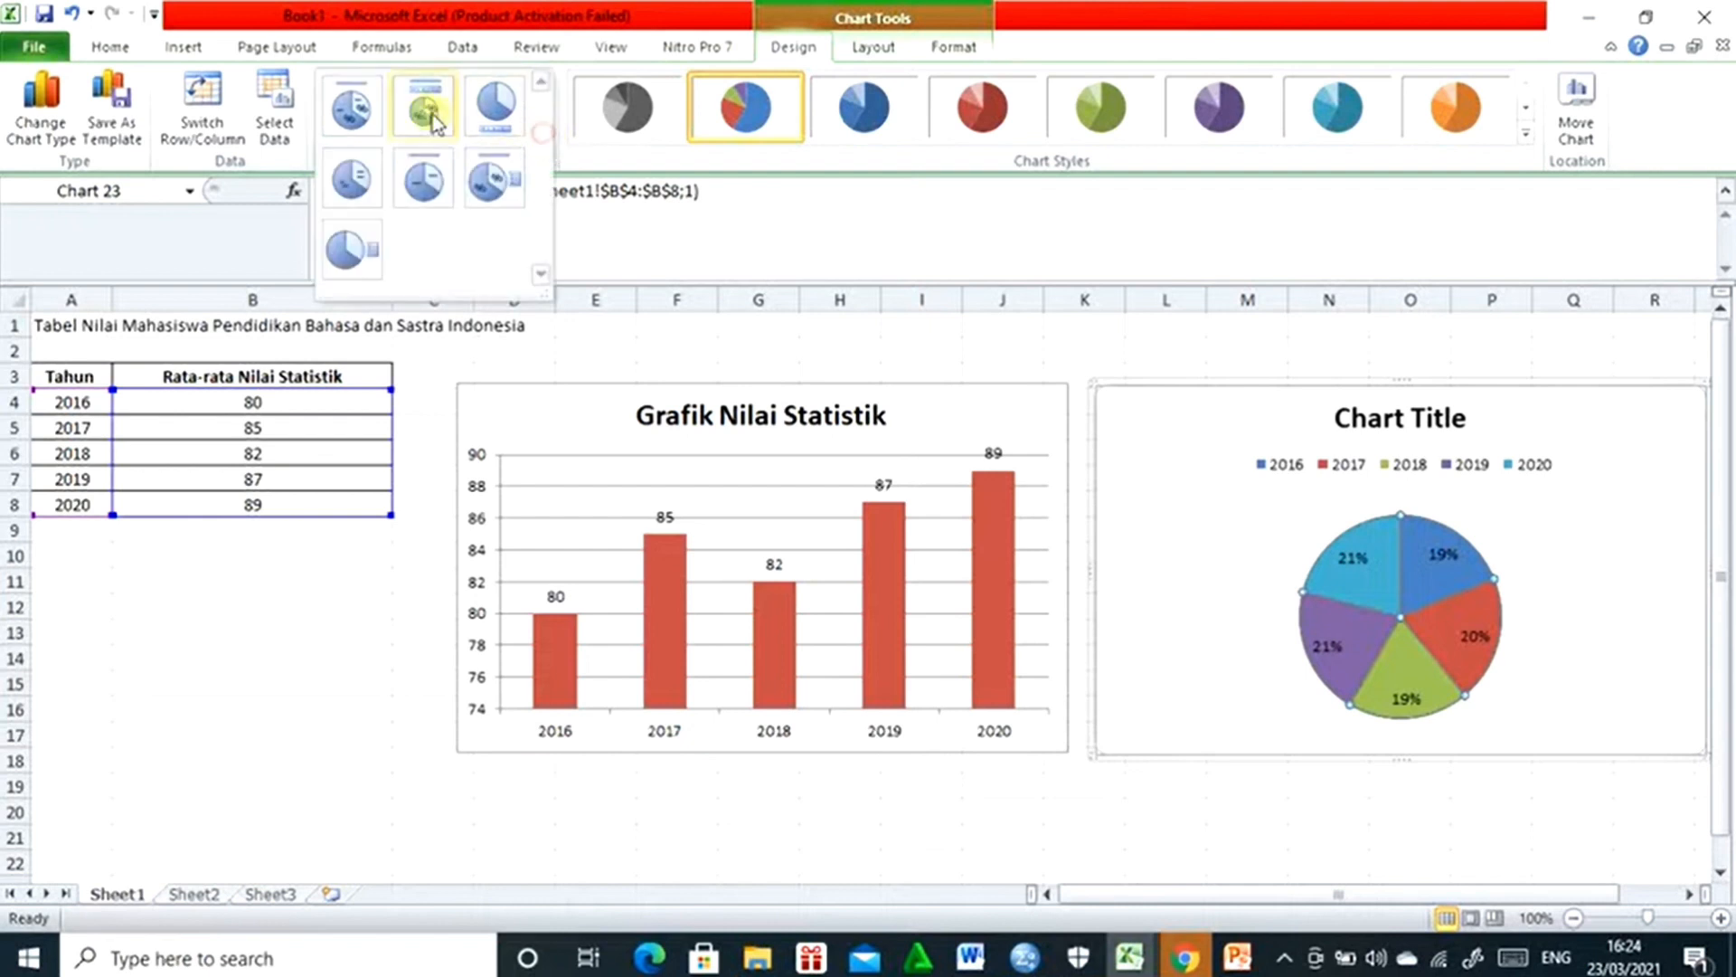
click(352, 106)
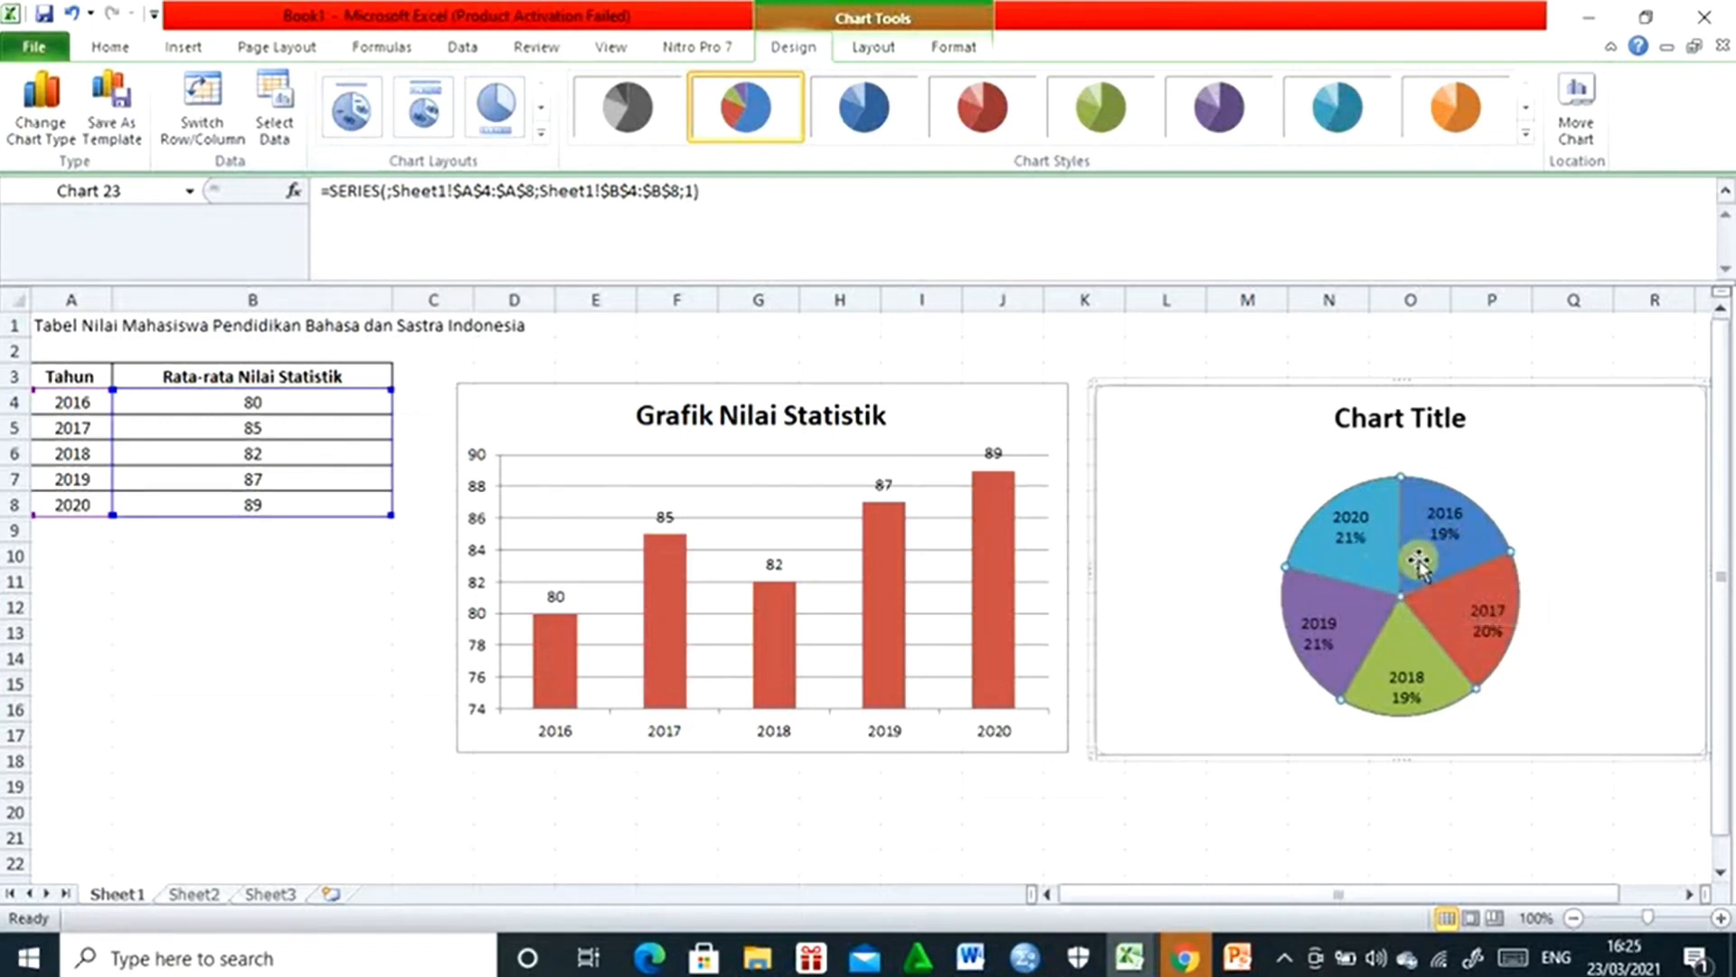
mouse_move(1404, 573)
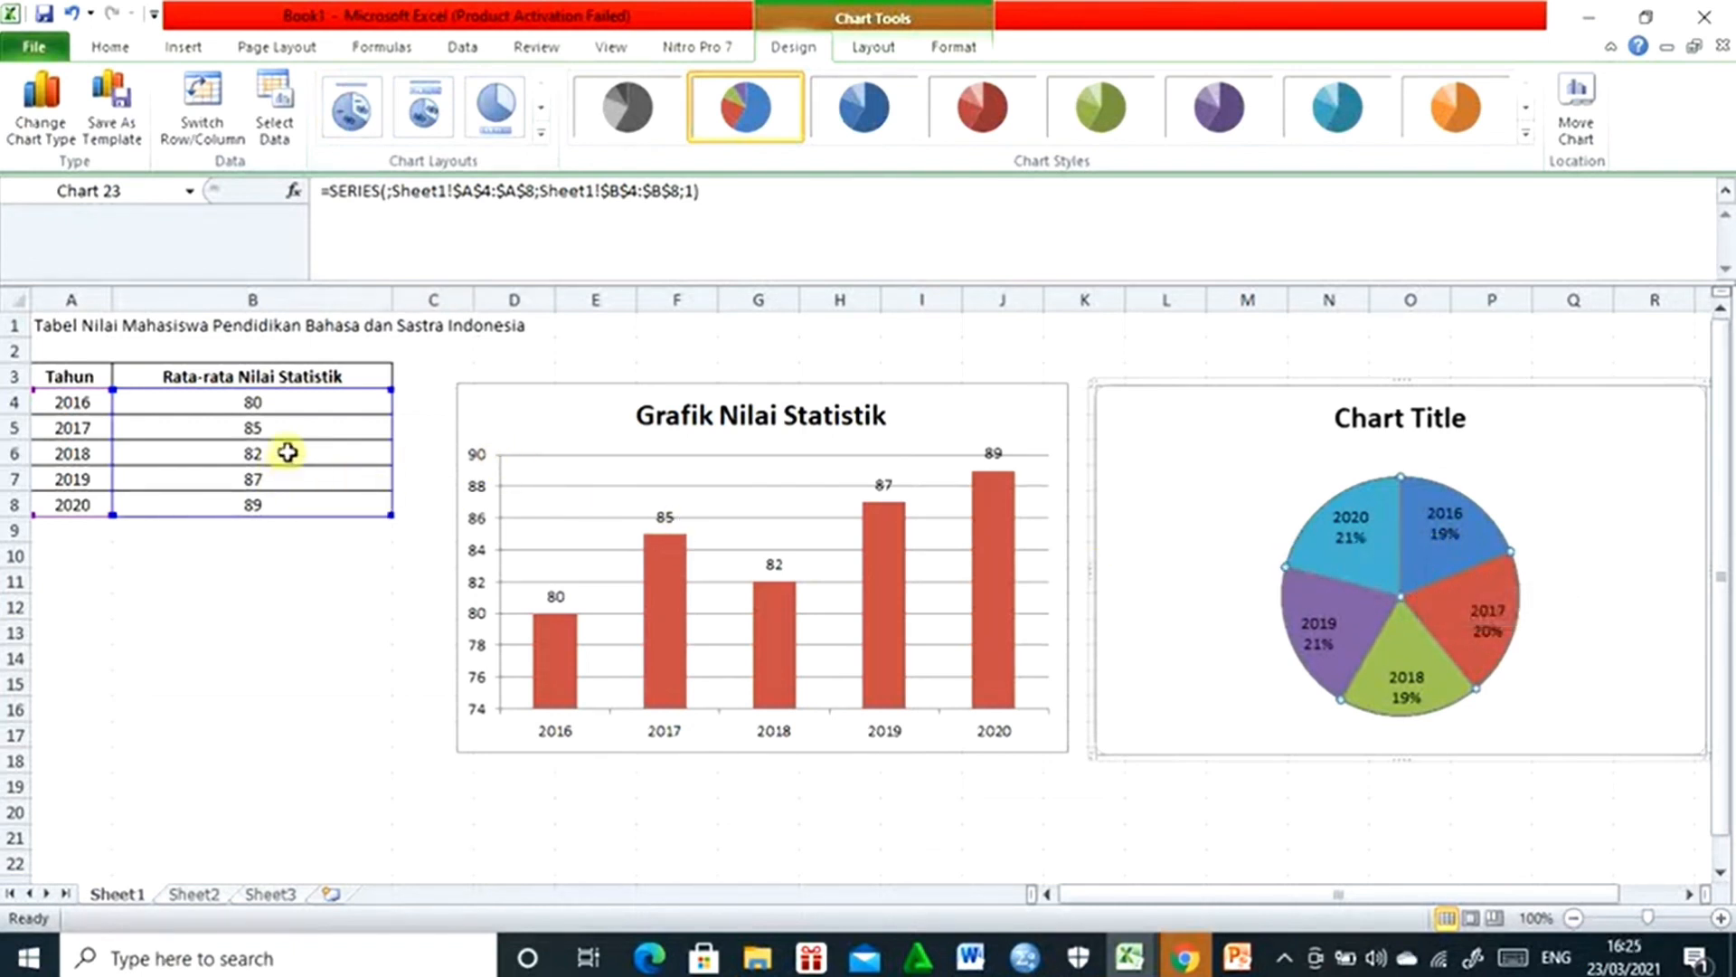
key(ctrl+z)
key(ctrl+z)
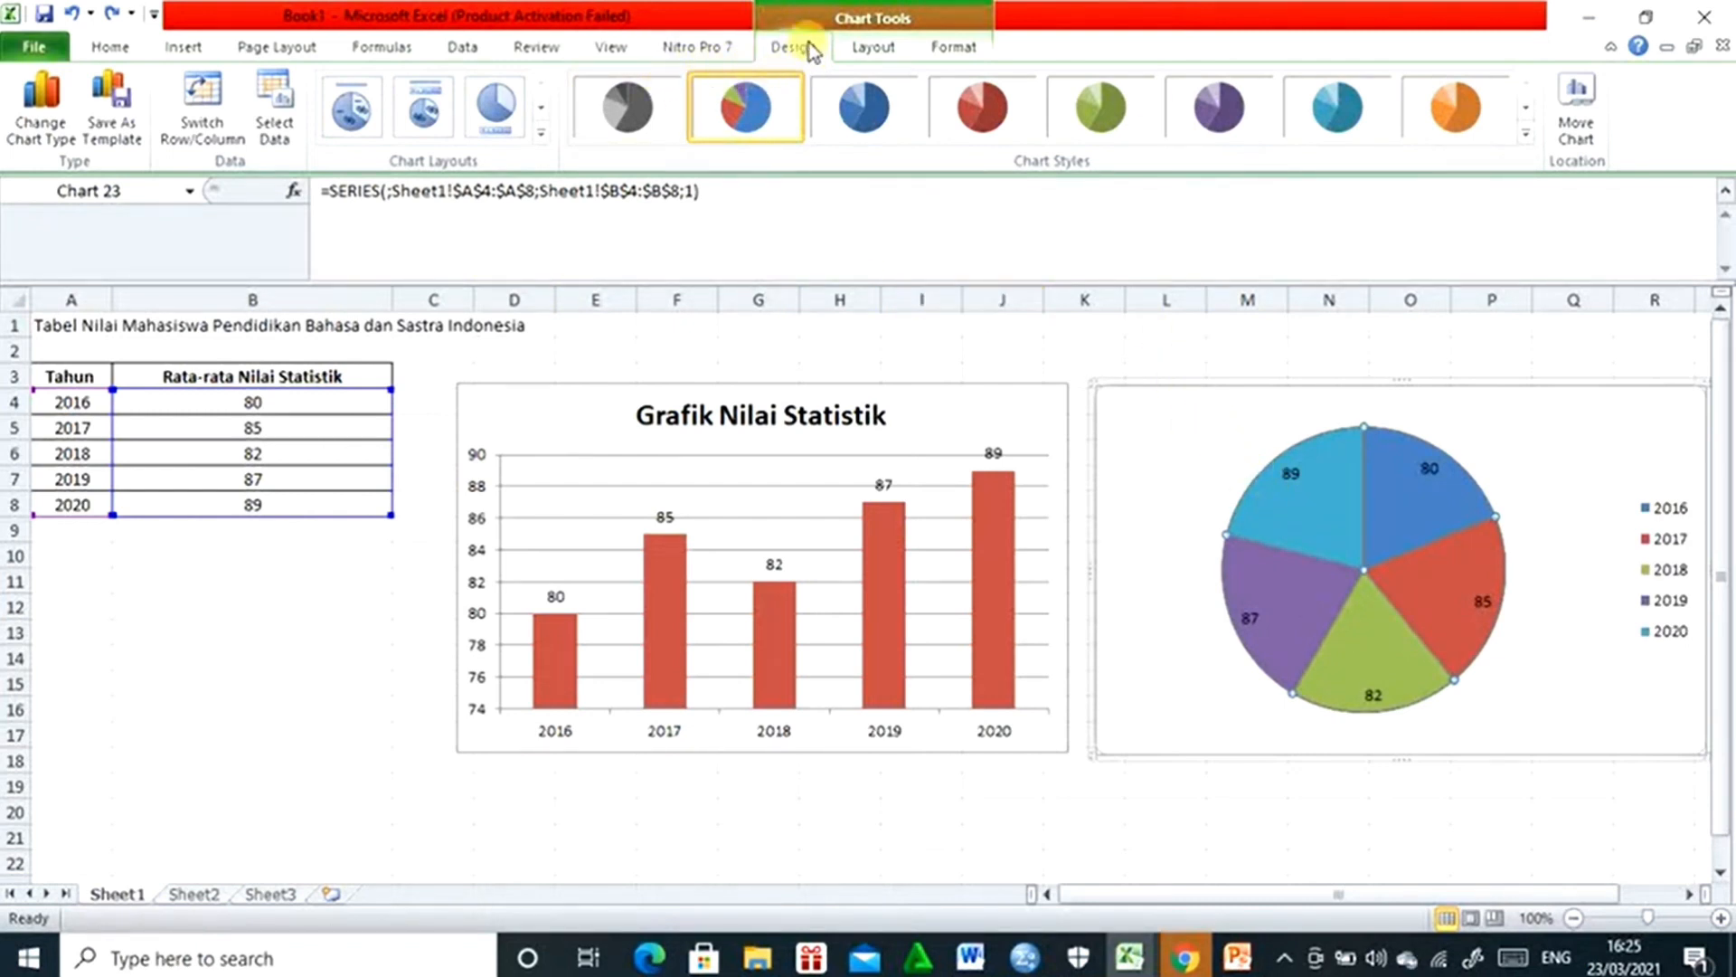
- Add a title above the pie chart and set its text to "Diagram Nilai Statistik"
click(879, 47)
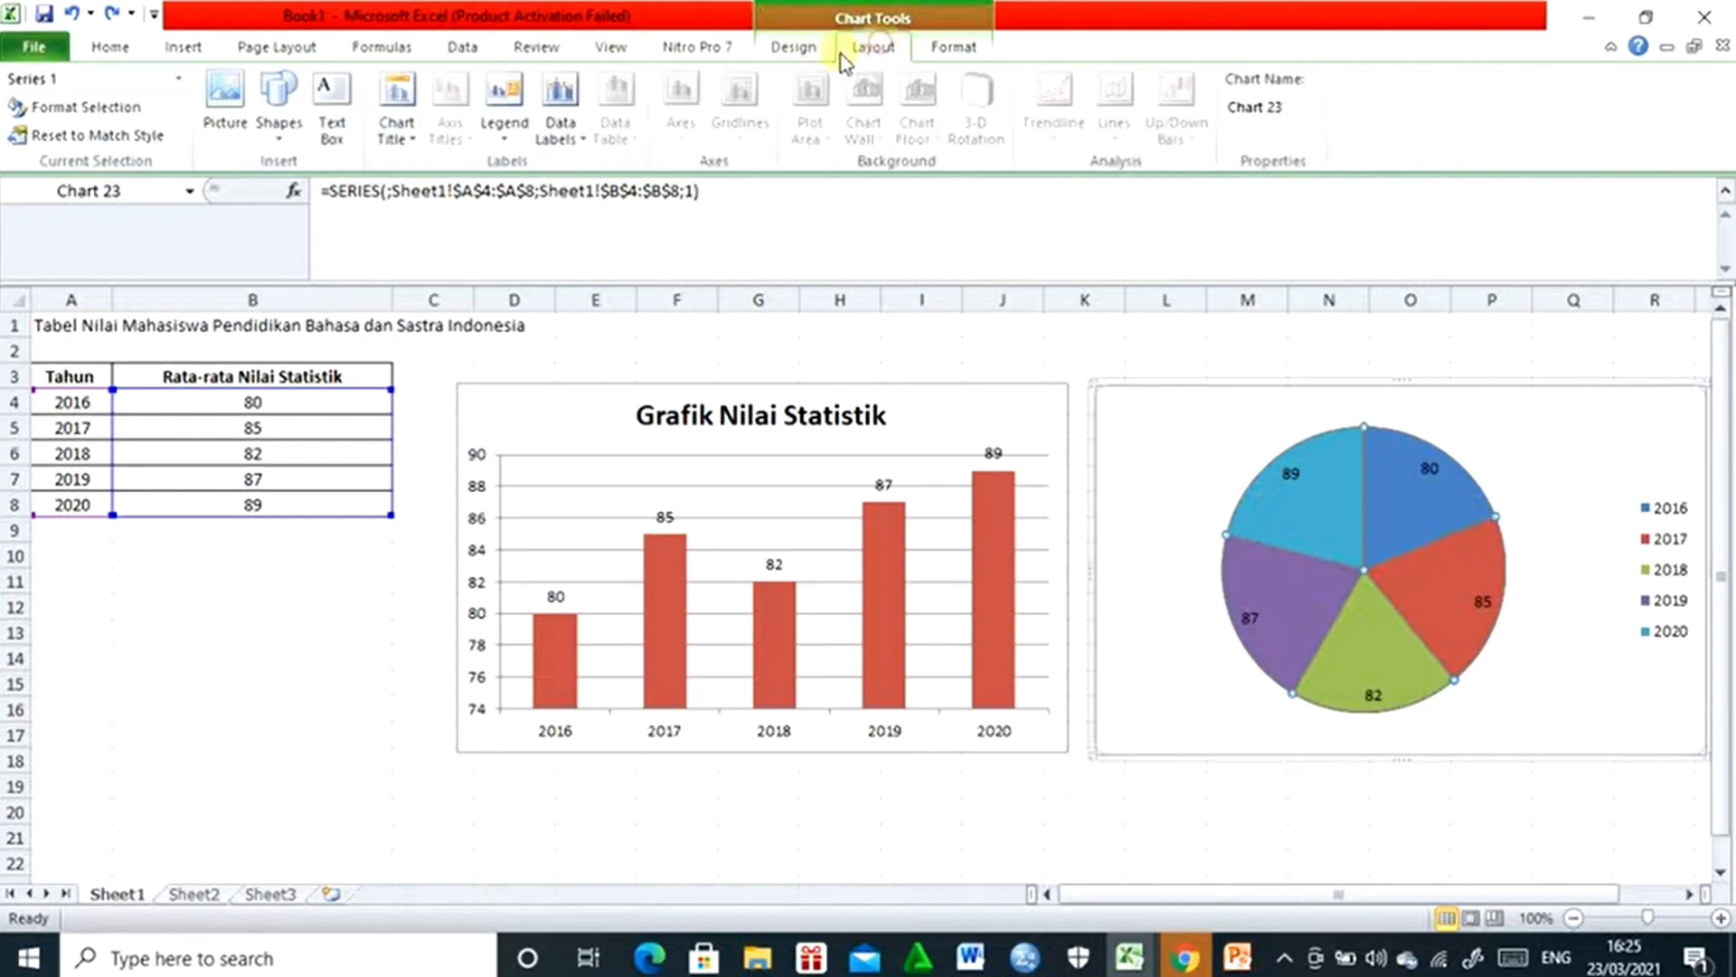
click(401, 141)
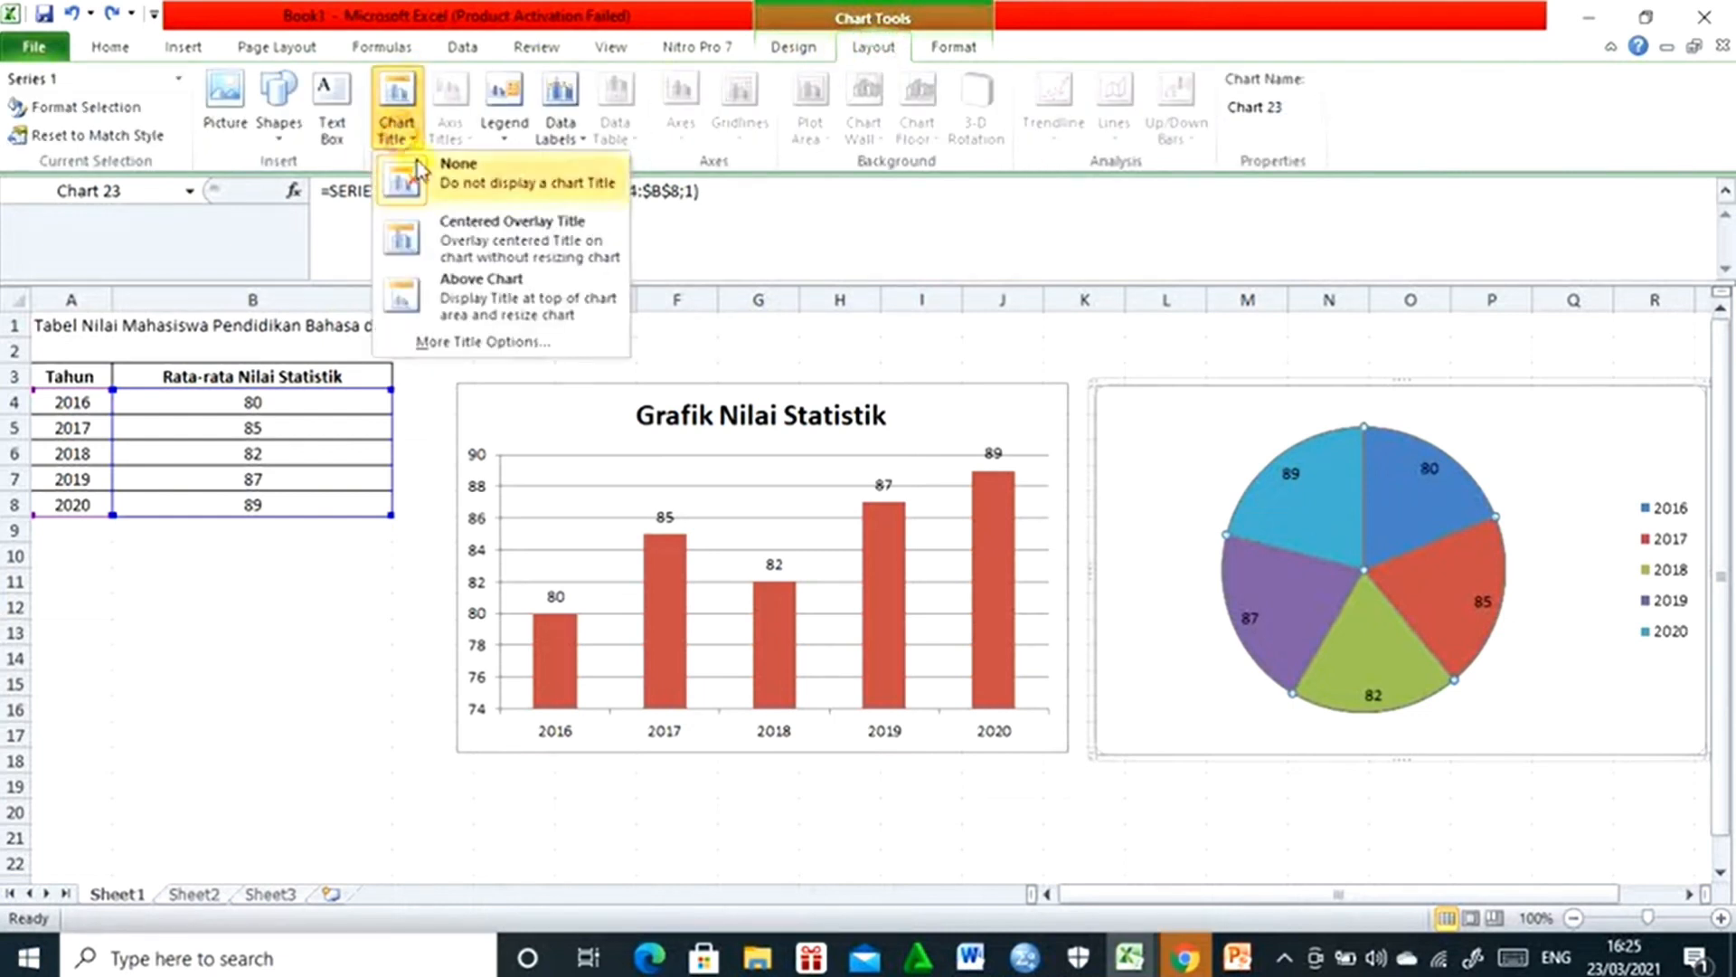
click(463, 291)
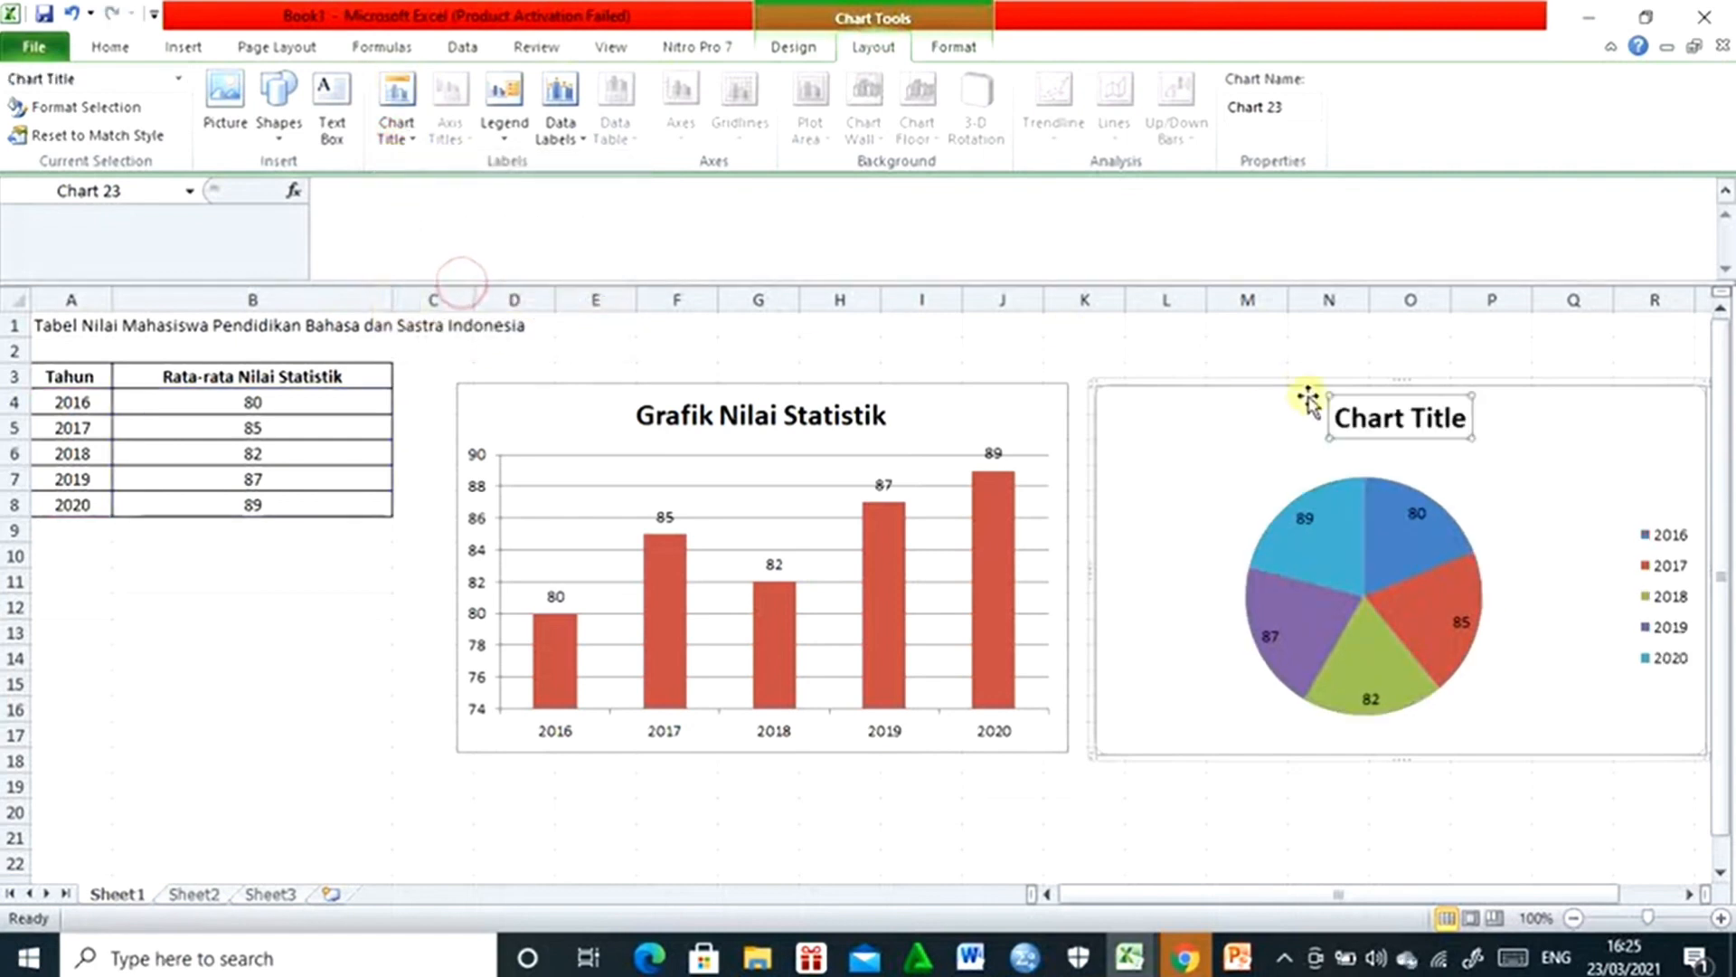
triple_click(1390, 412)
text(Diagram )
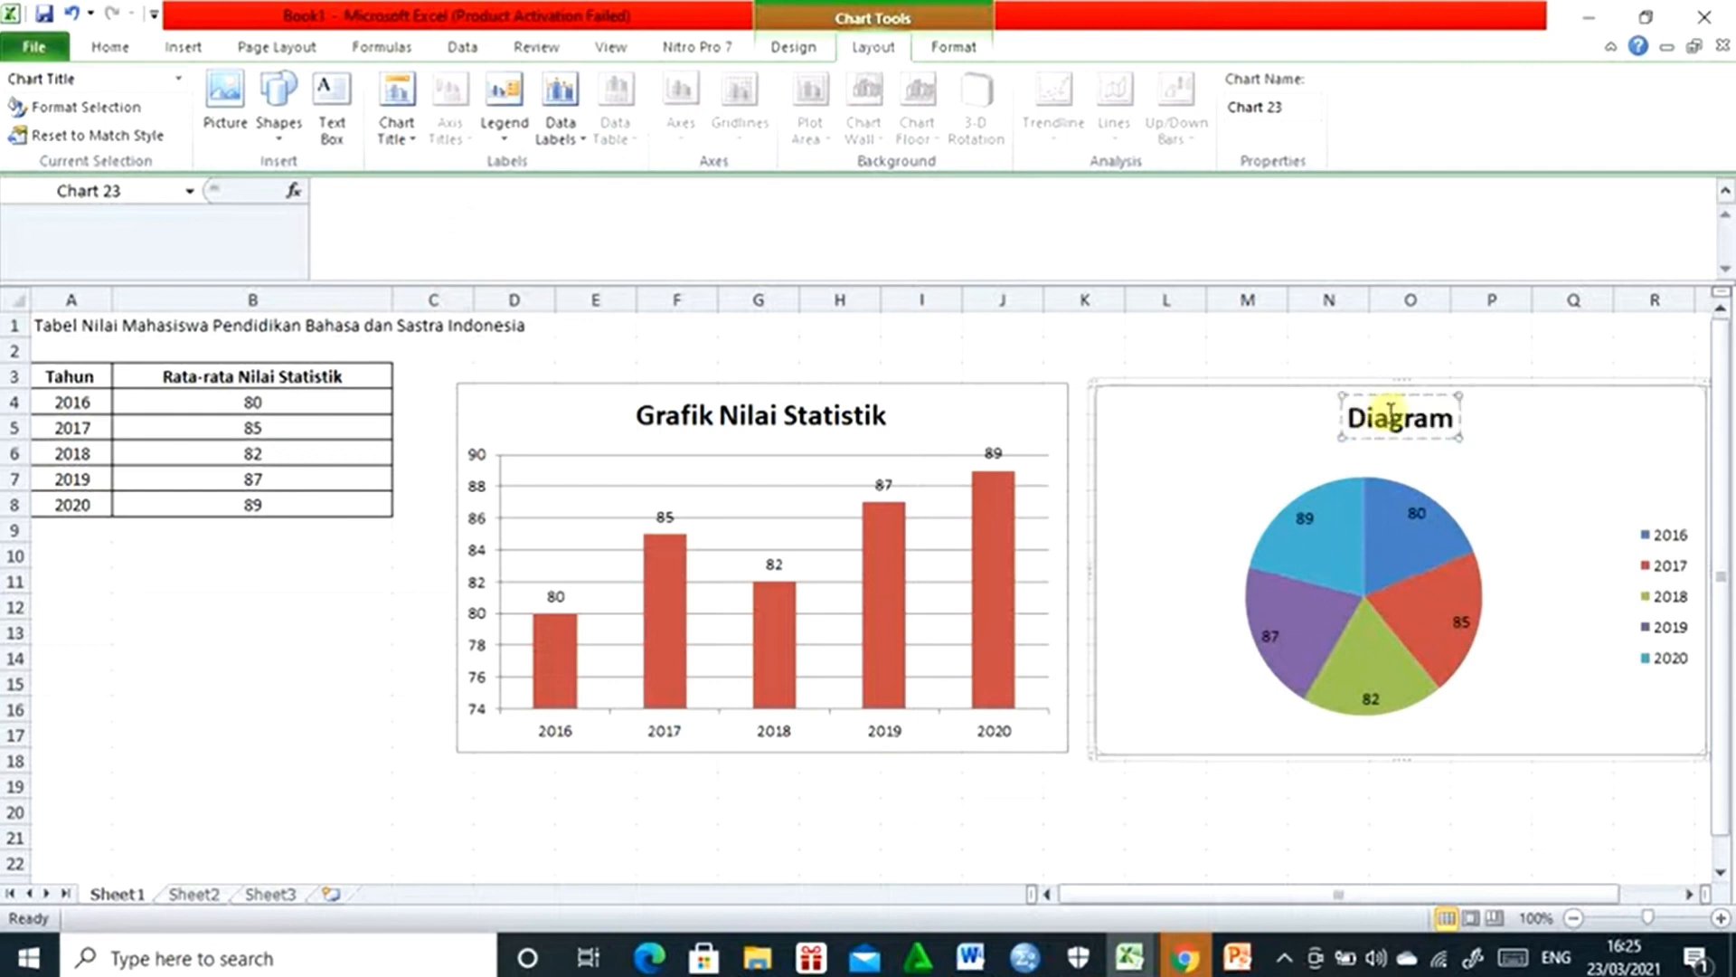
text(Nilai Statistik)
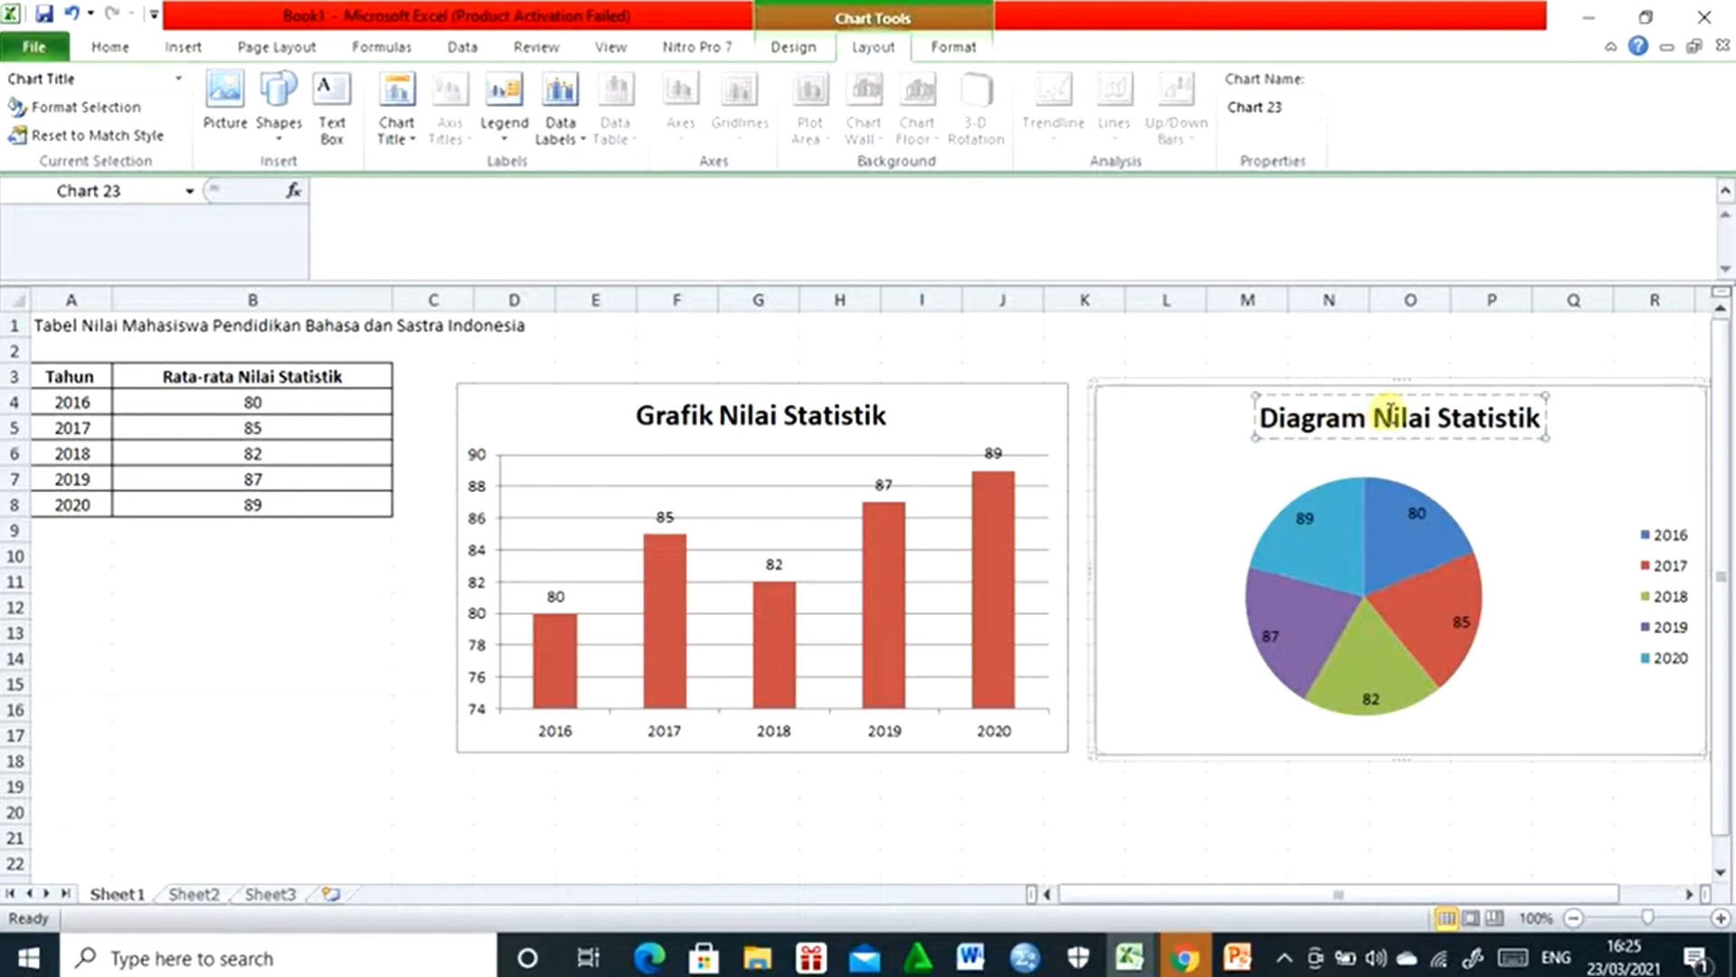
- Insert an empty 2-D line chart from blank cell C12 and move it just below the grades table
click(414, 608)
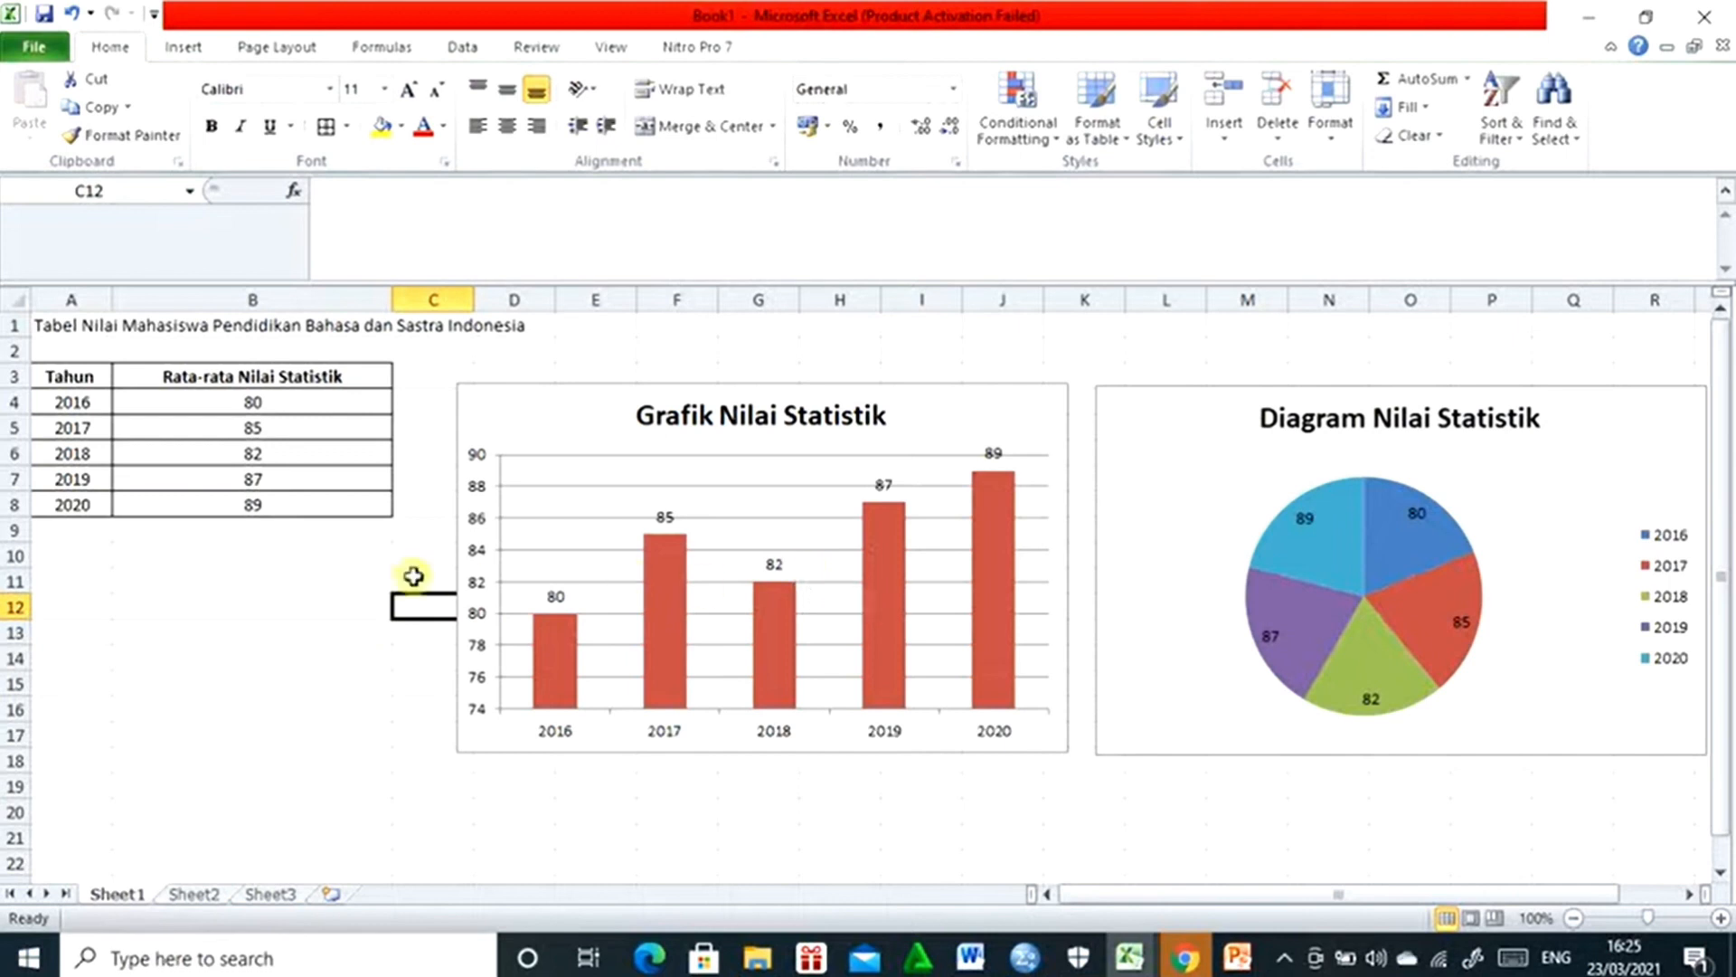
click(184, 50)
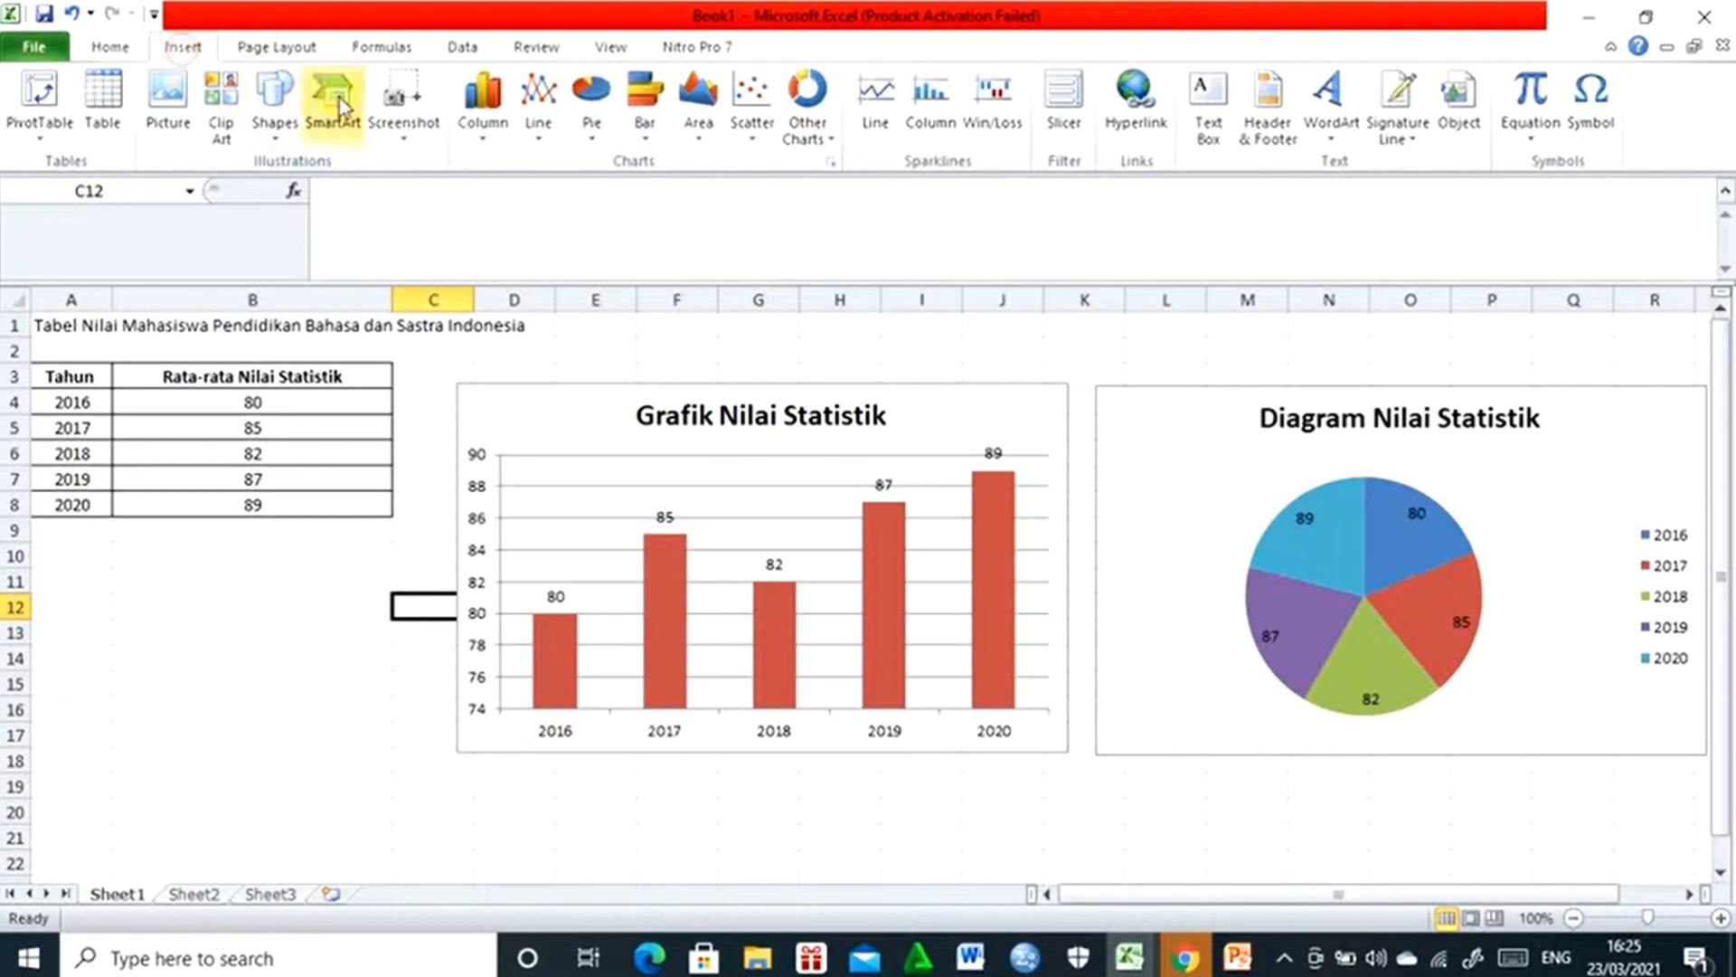
click(547, 143)
click(556, 219)
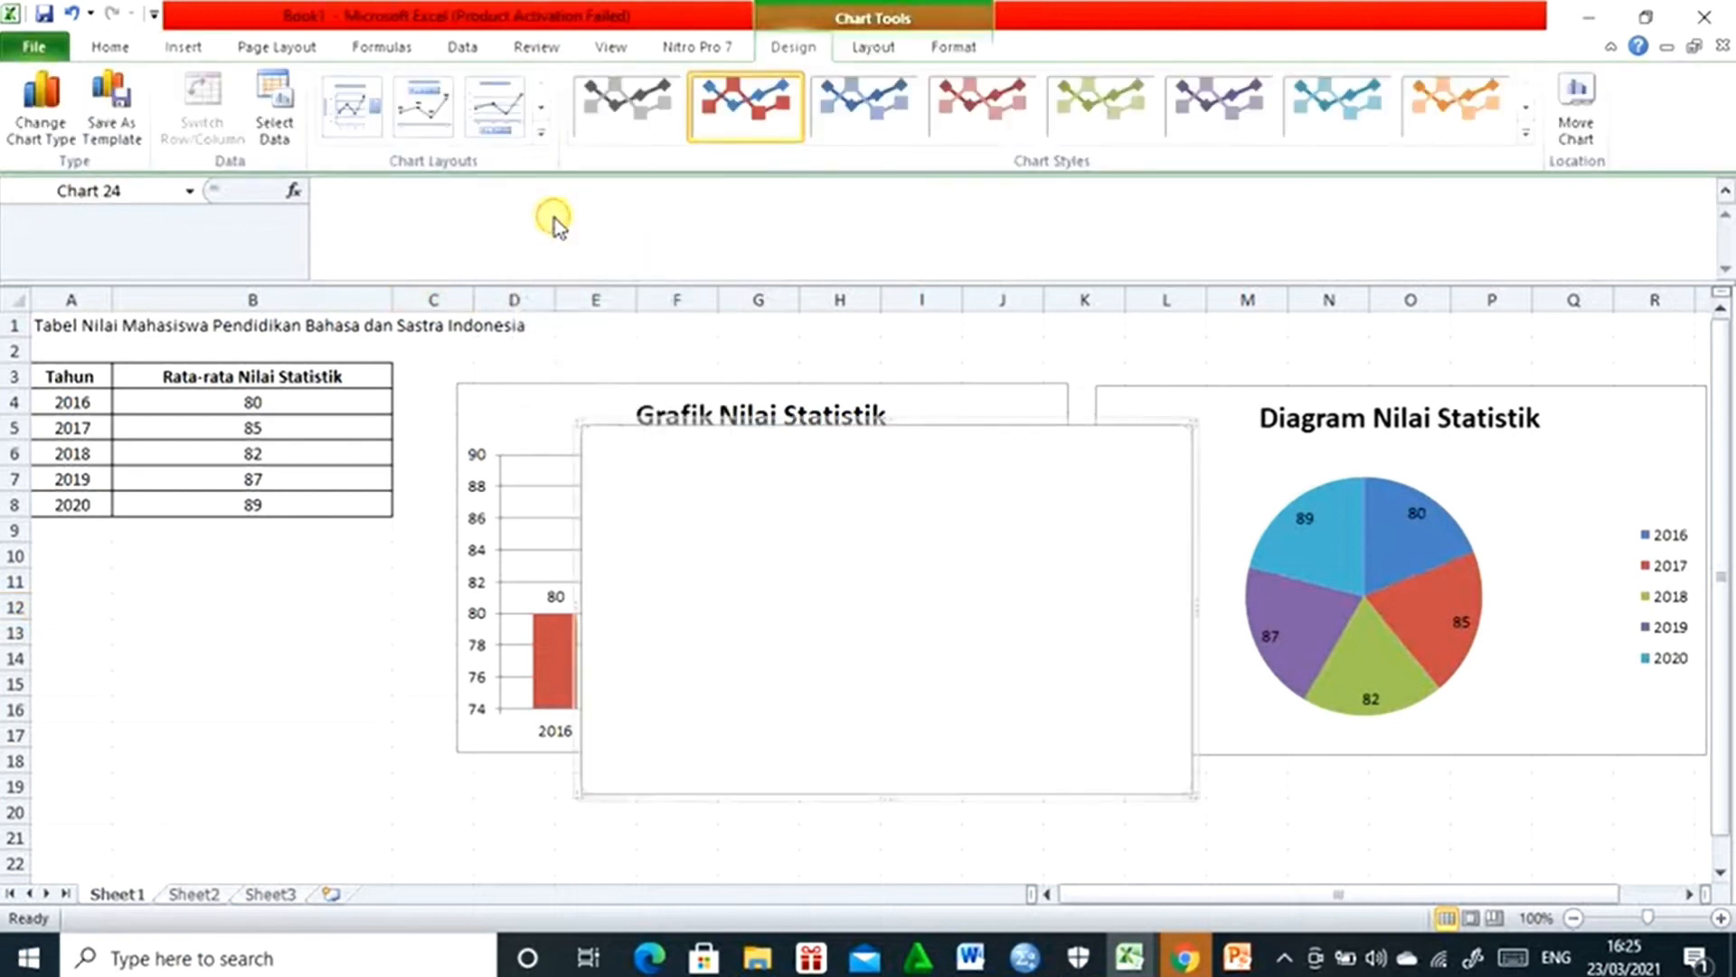
drag(700, 564, 223, 568)
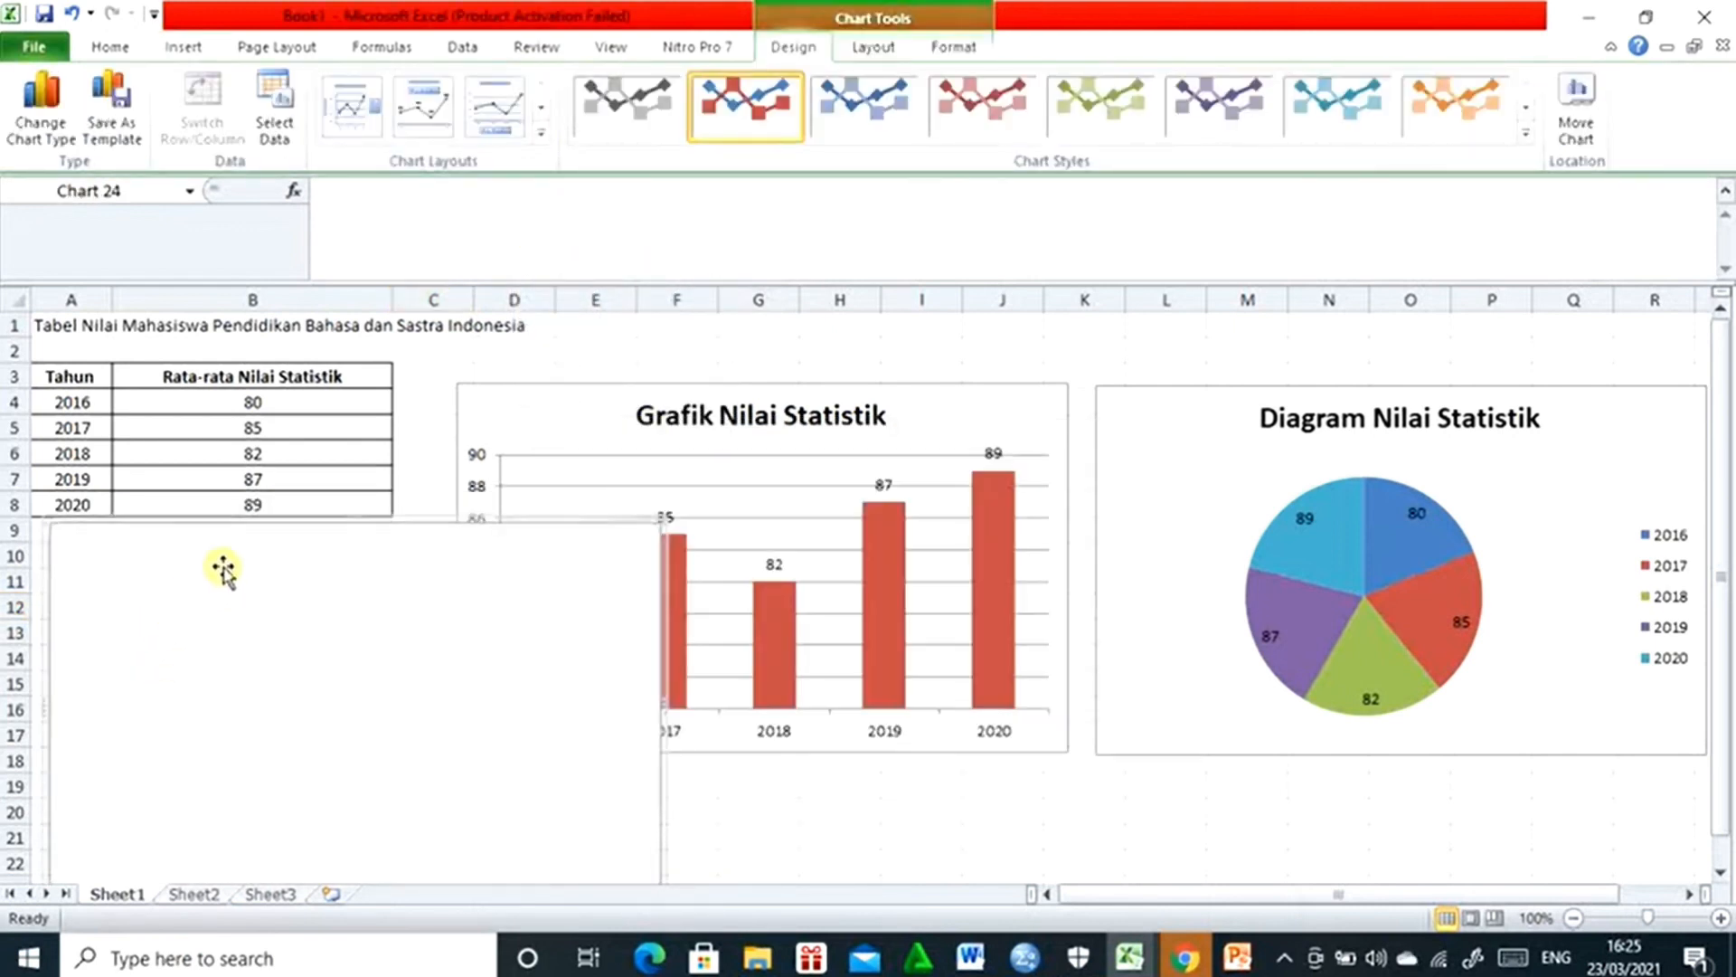
- Set the line chart's data range to the average grades in B4:B8
right_click(406, 519)
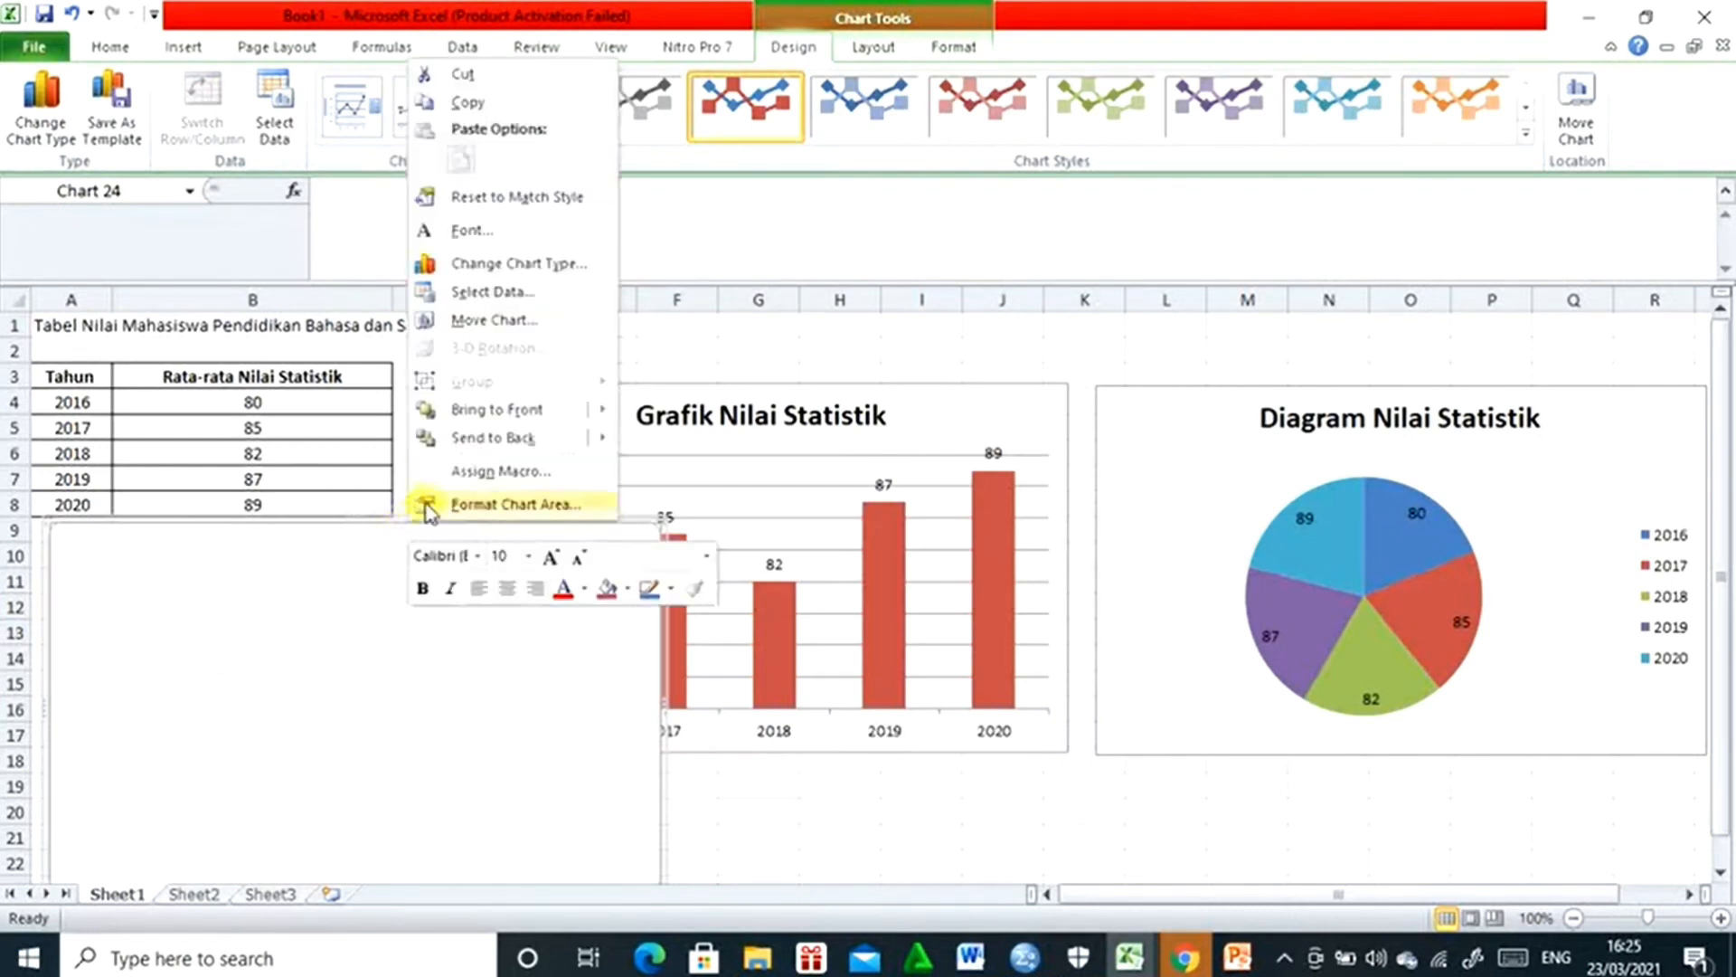
click(513, 291)
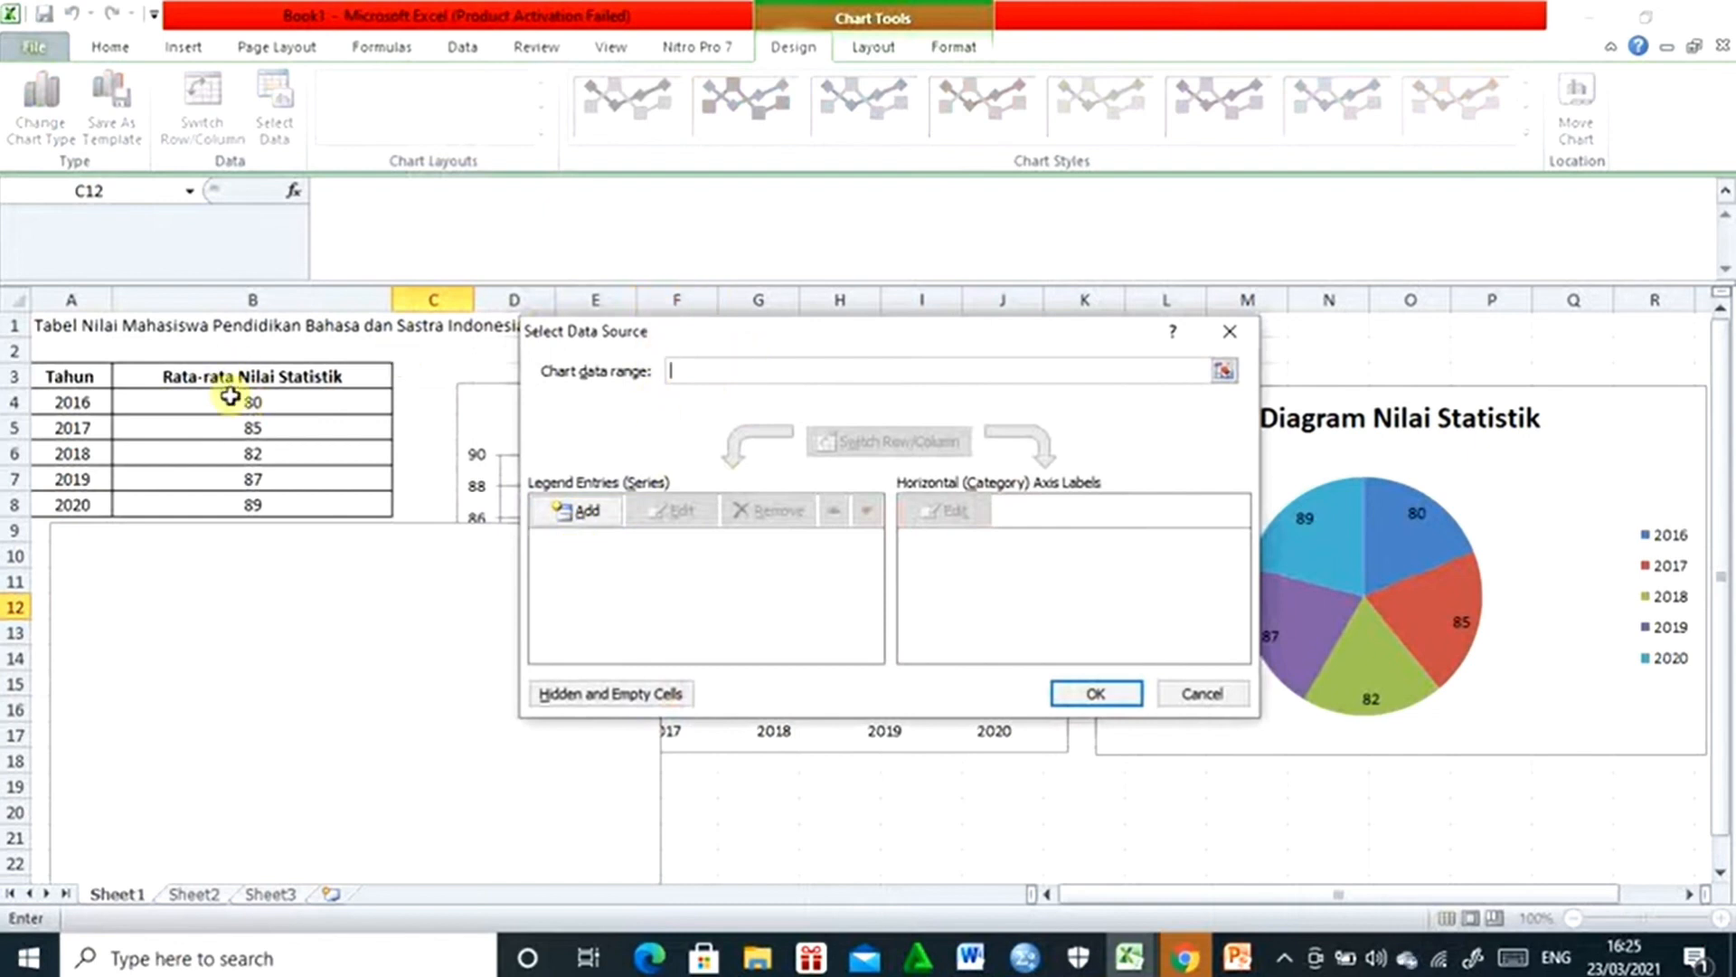
drag(233, 398, 232, 499)
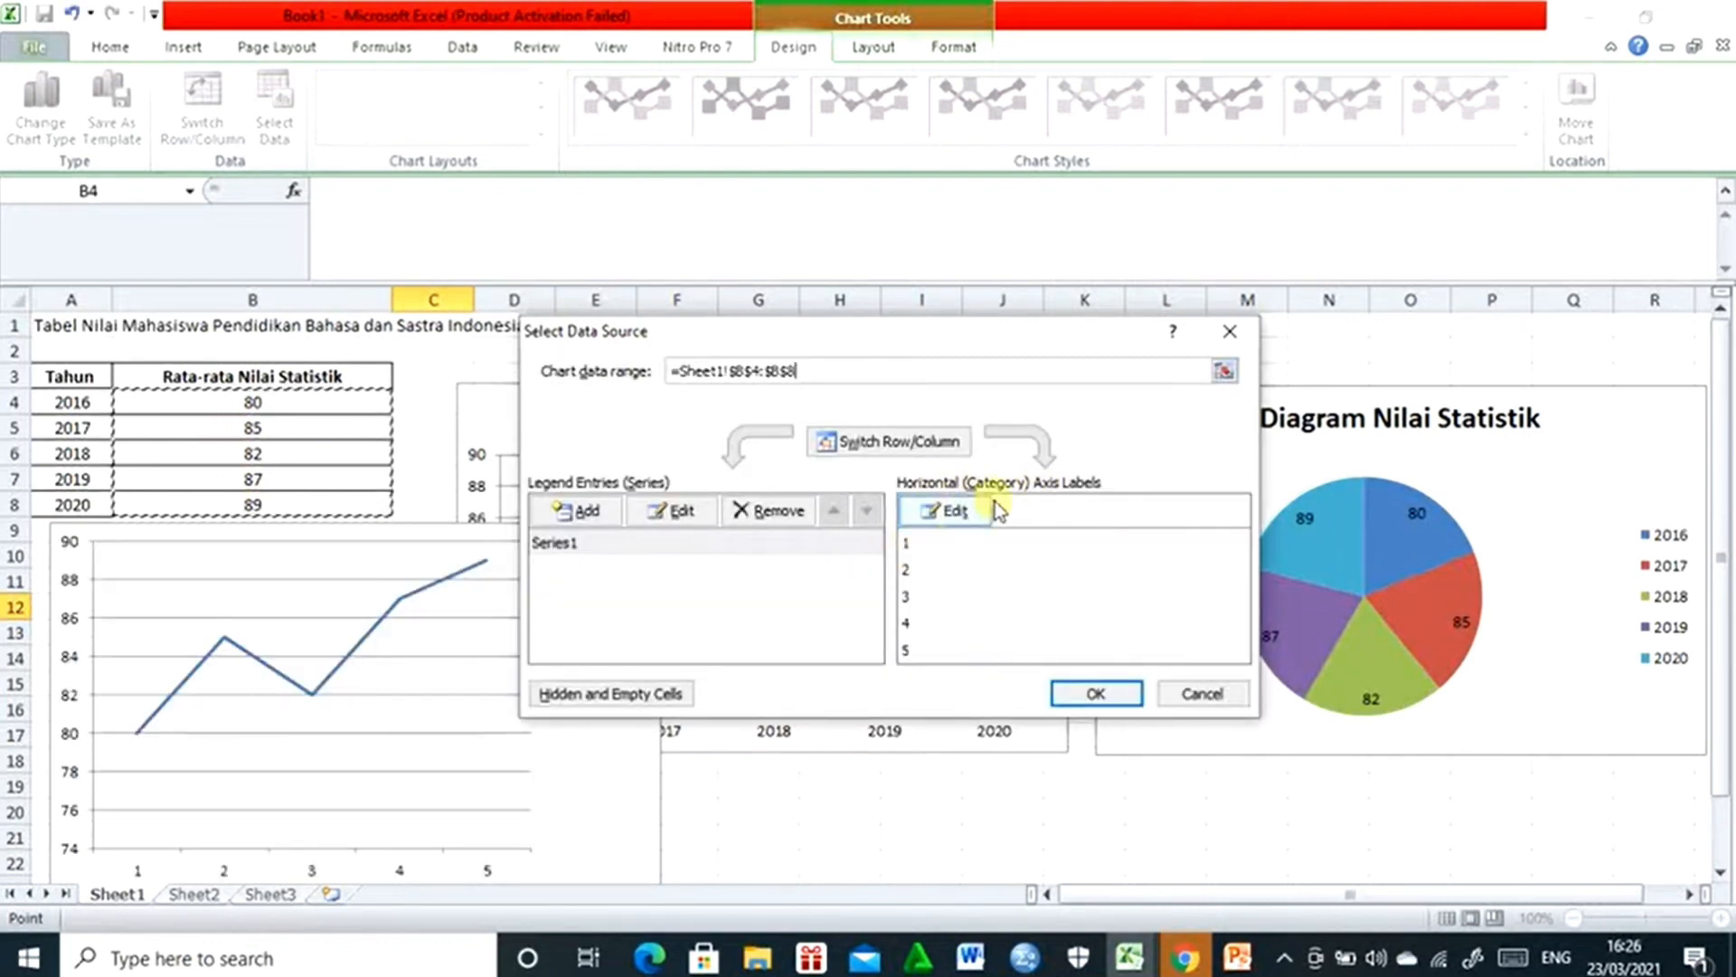
- Use the years in A4:A8 as the line chart's horizontal axis labels and apply the data source settings
click(957, 520)
click(80, 401)
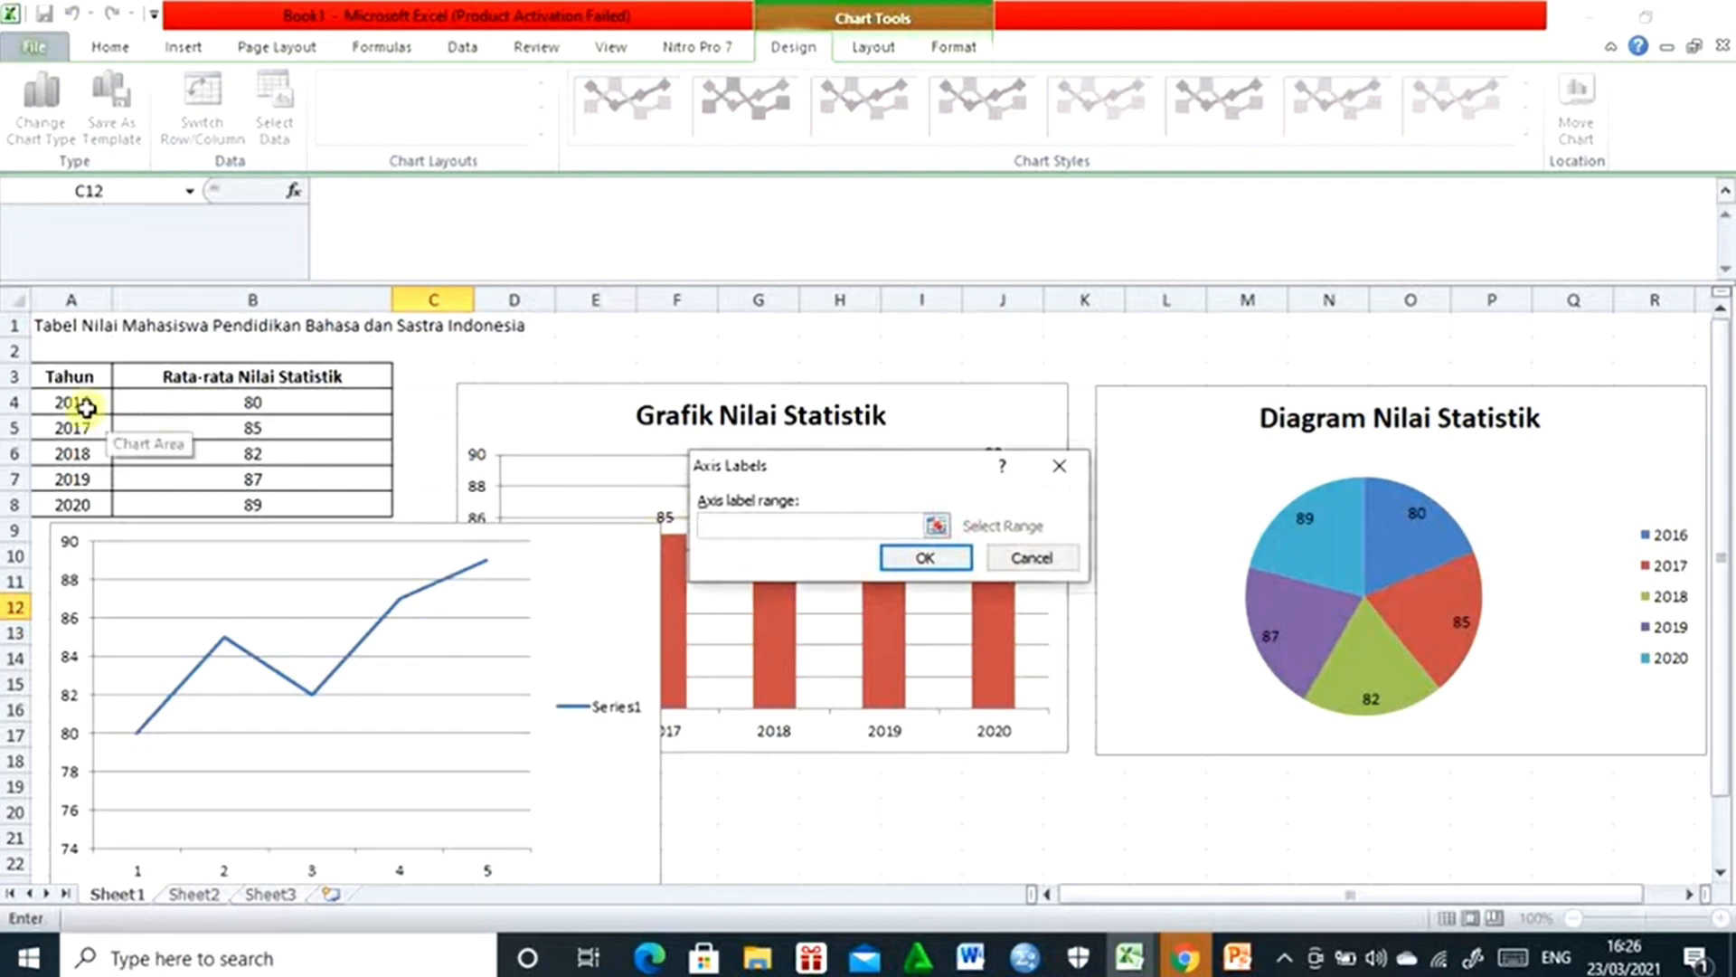
drag(80, 402, 74, 504)
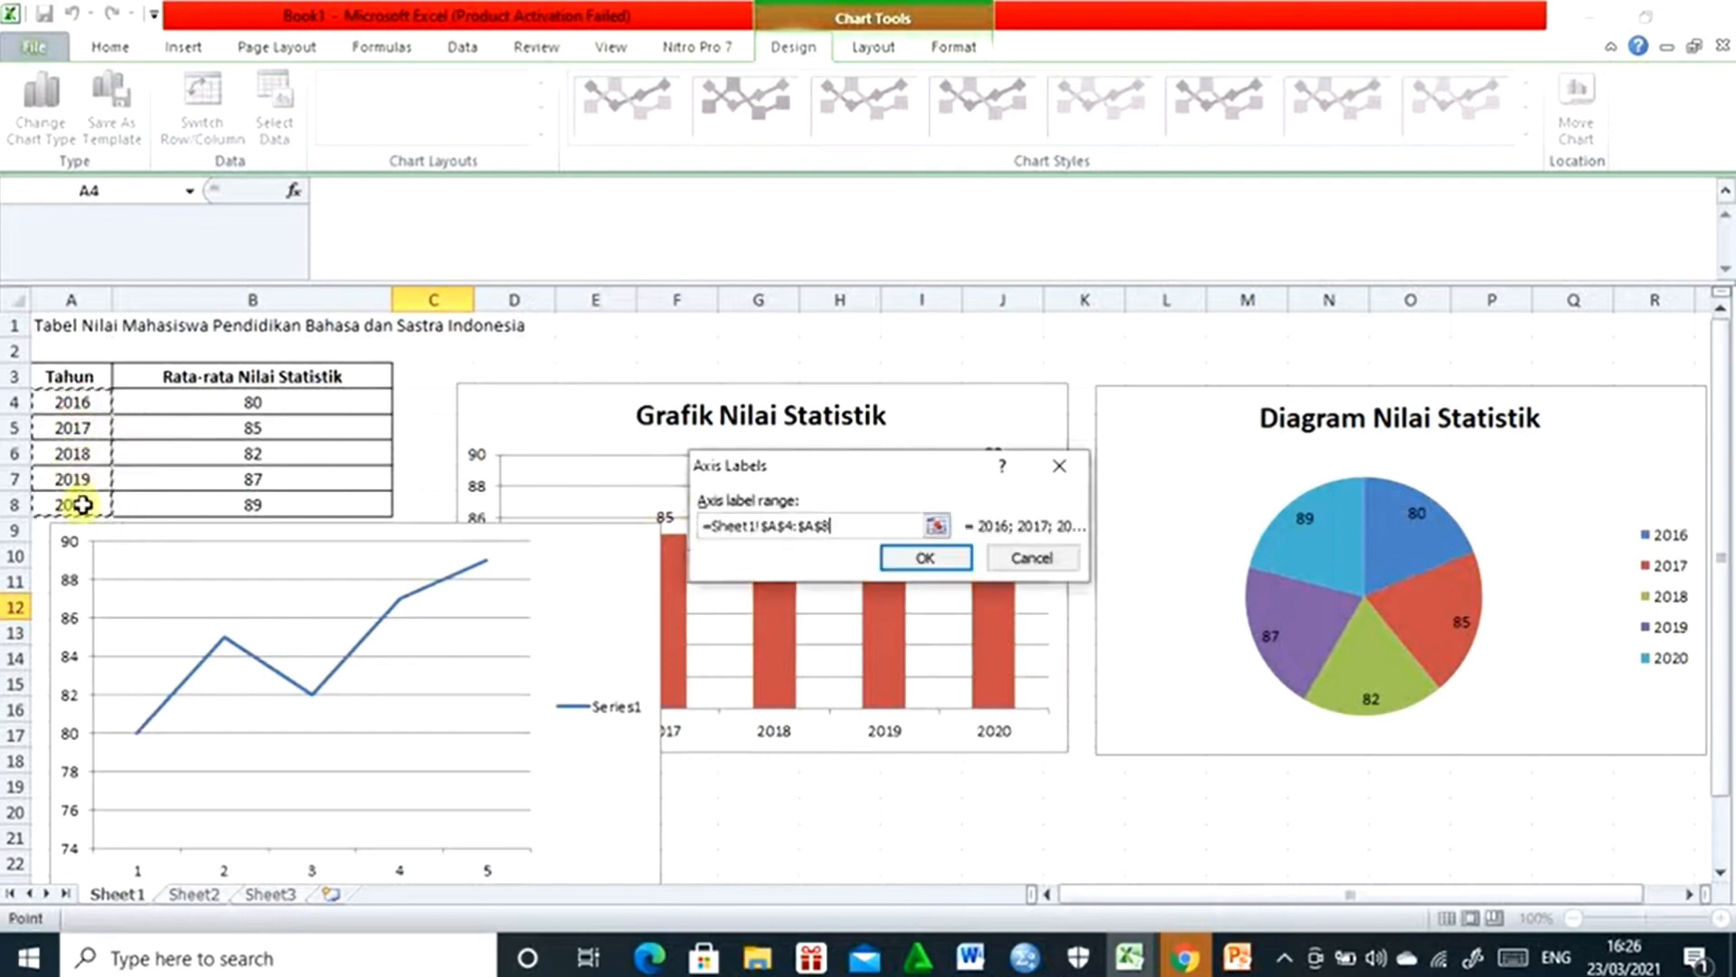
click(944, 561)
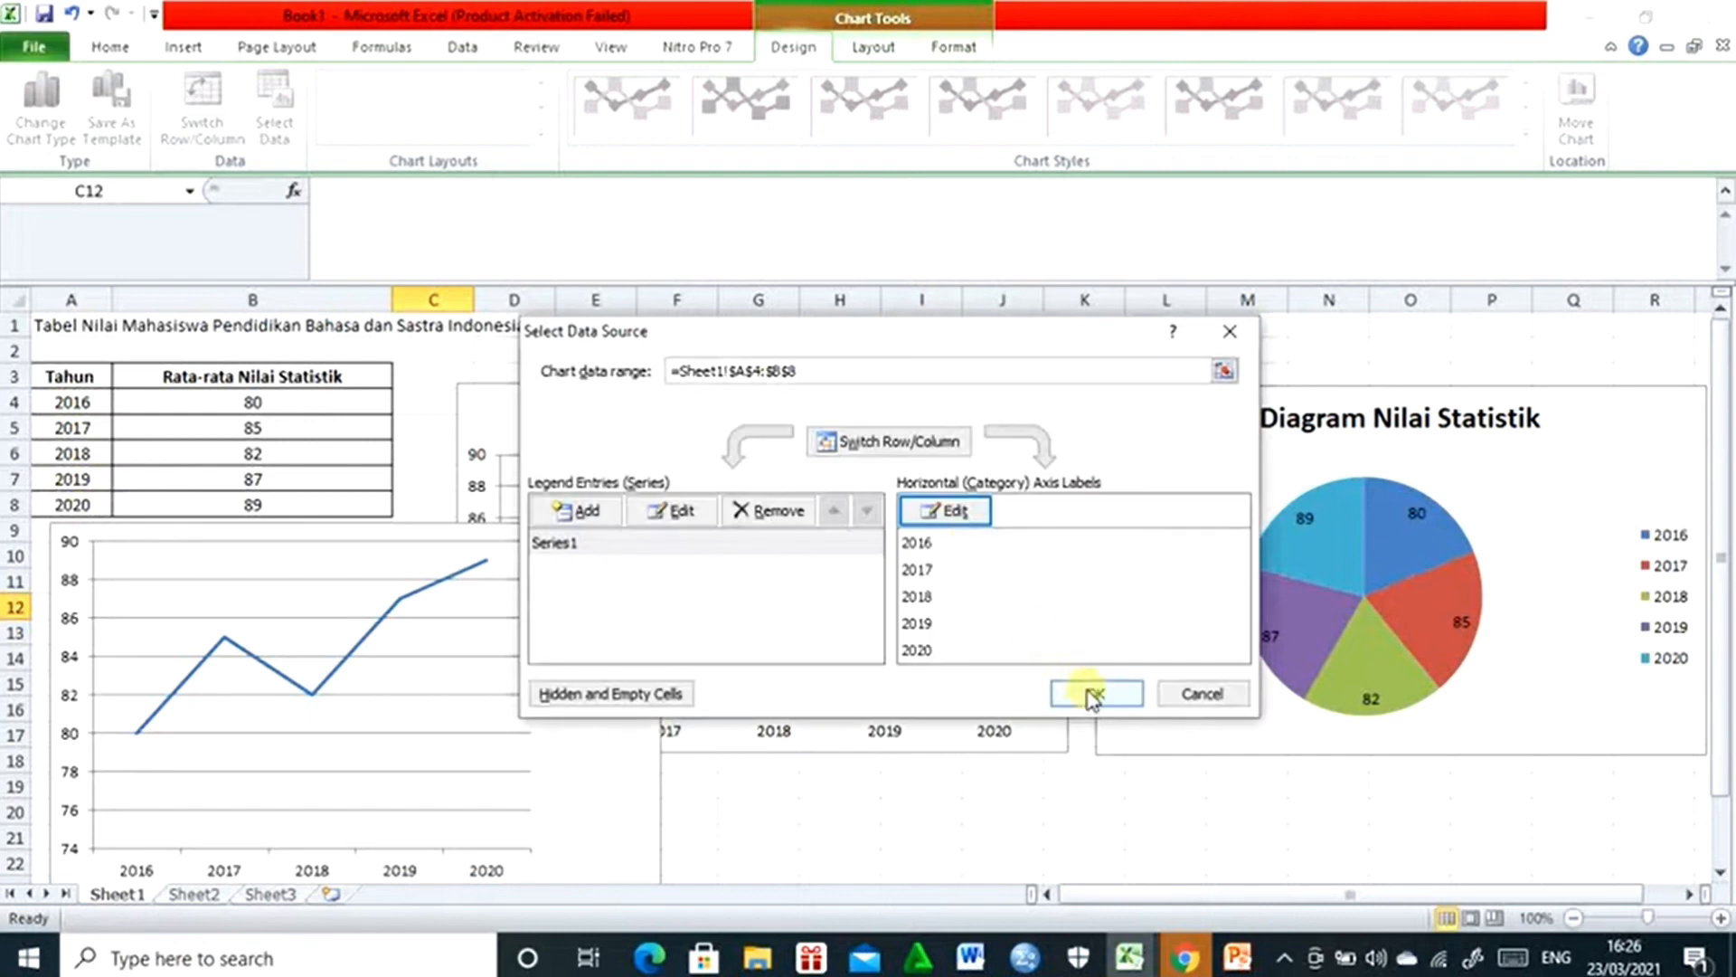
click(1089, 691)
- Add a title above the line chart and set its text to "Diagram Nilai Statistik"
scroll(531, 542, down, 1)
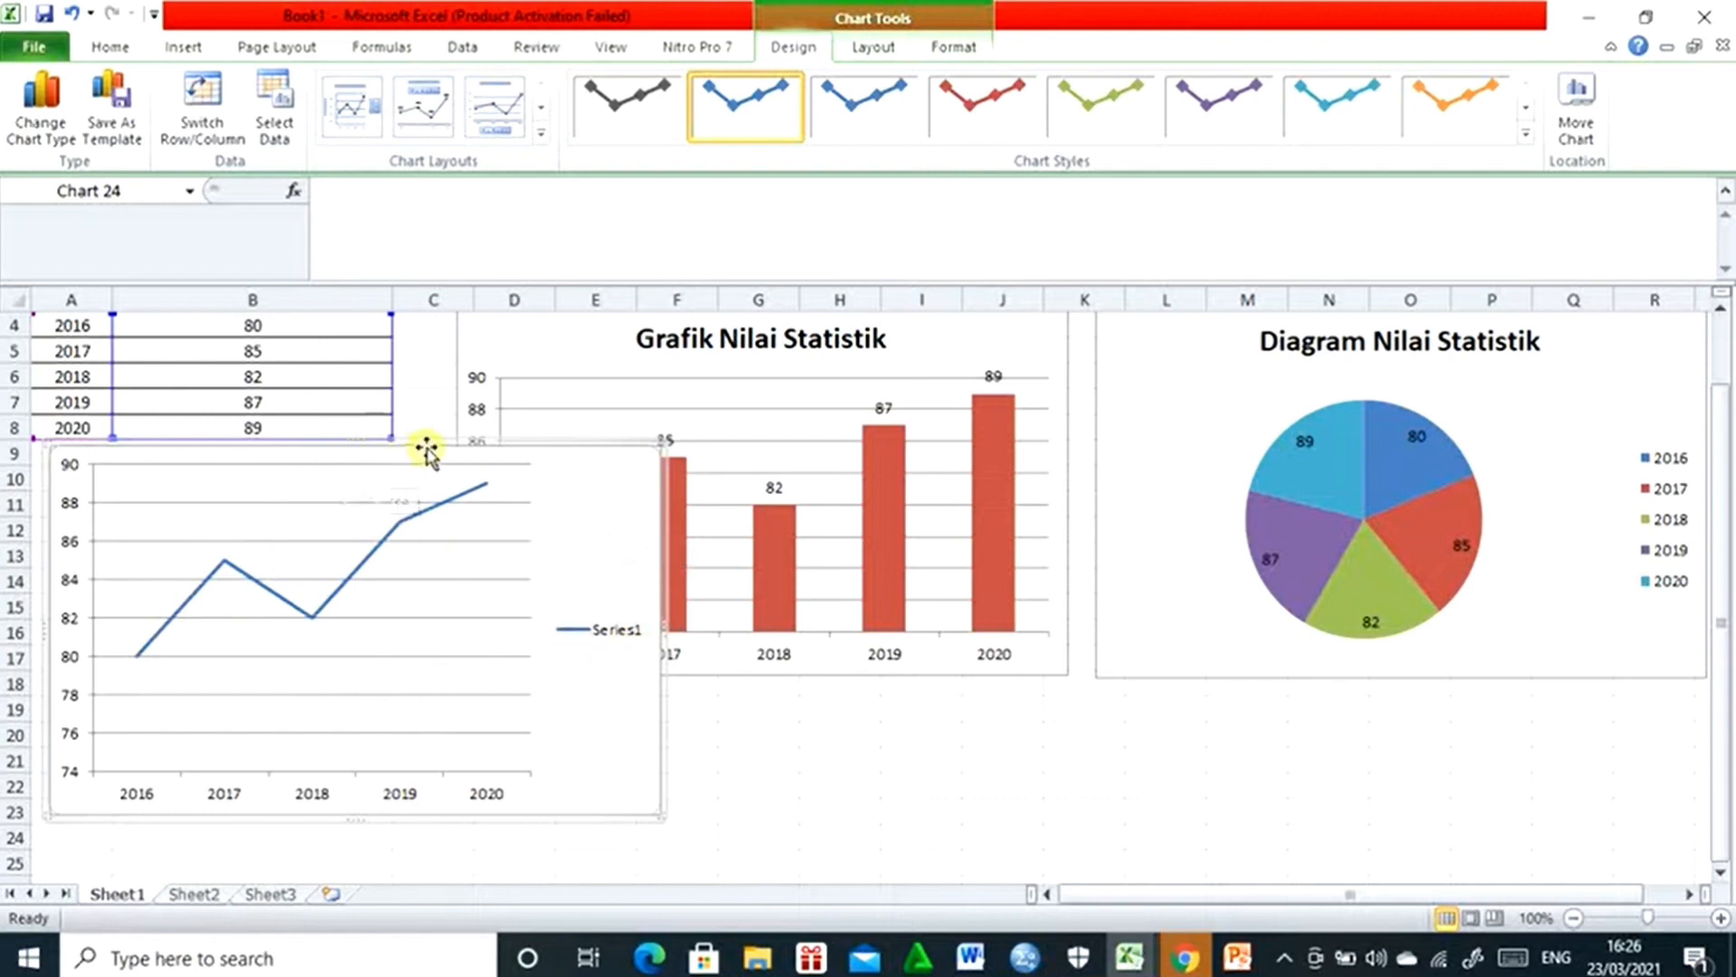
click(874, 54)
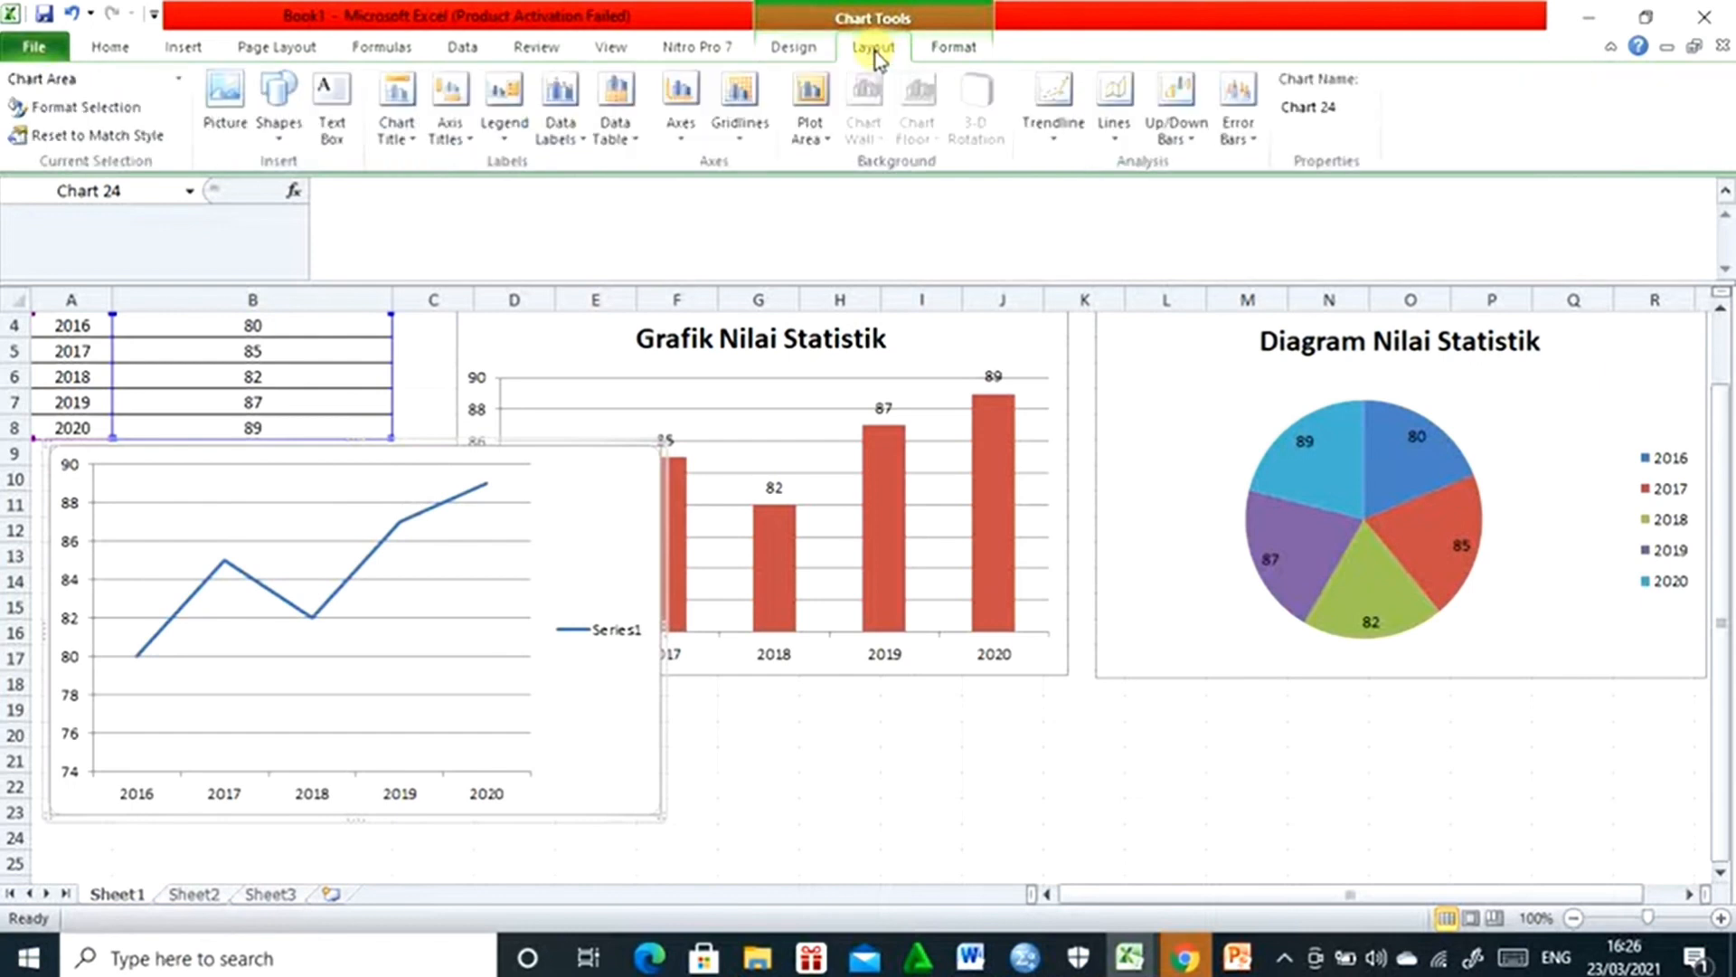
click(404, 129)
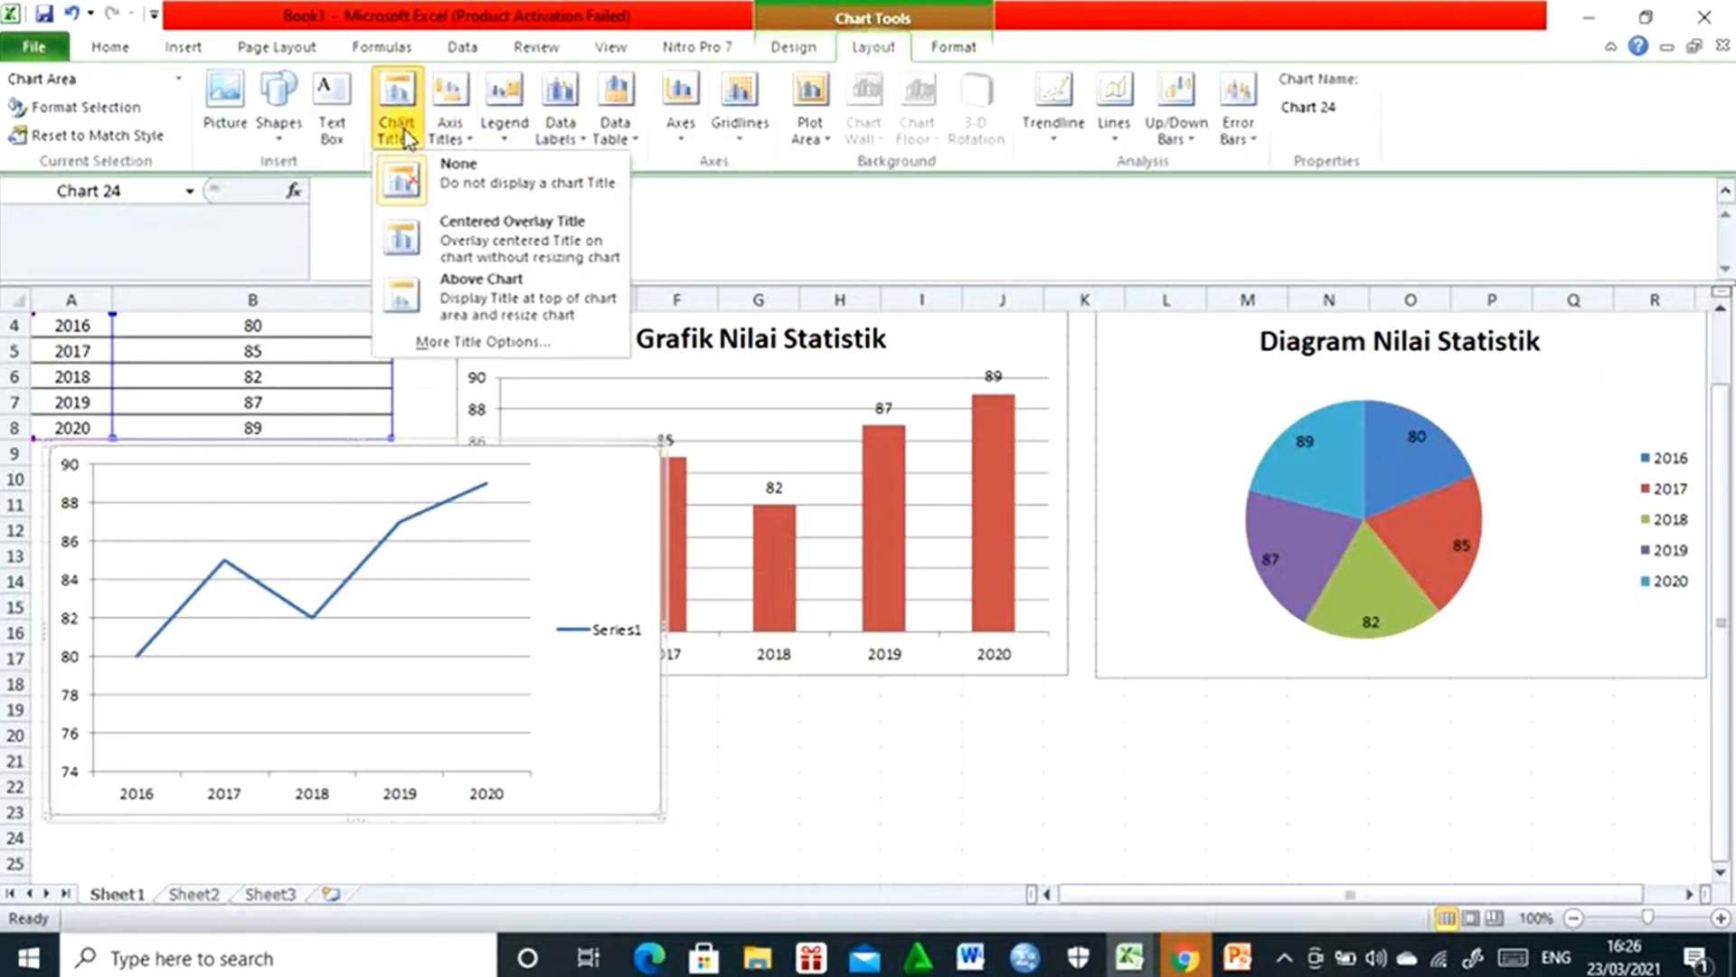
click(457, 301)
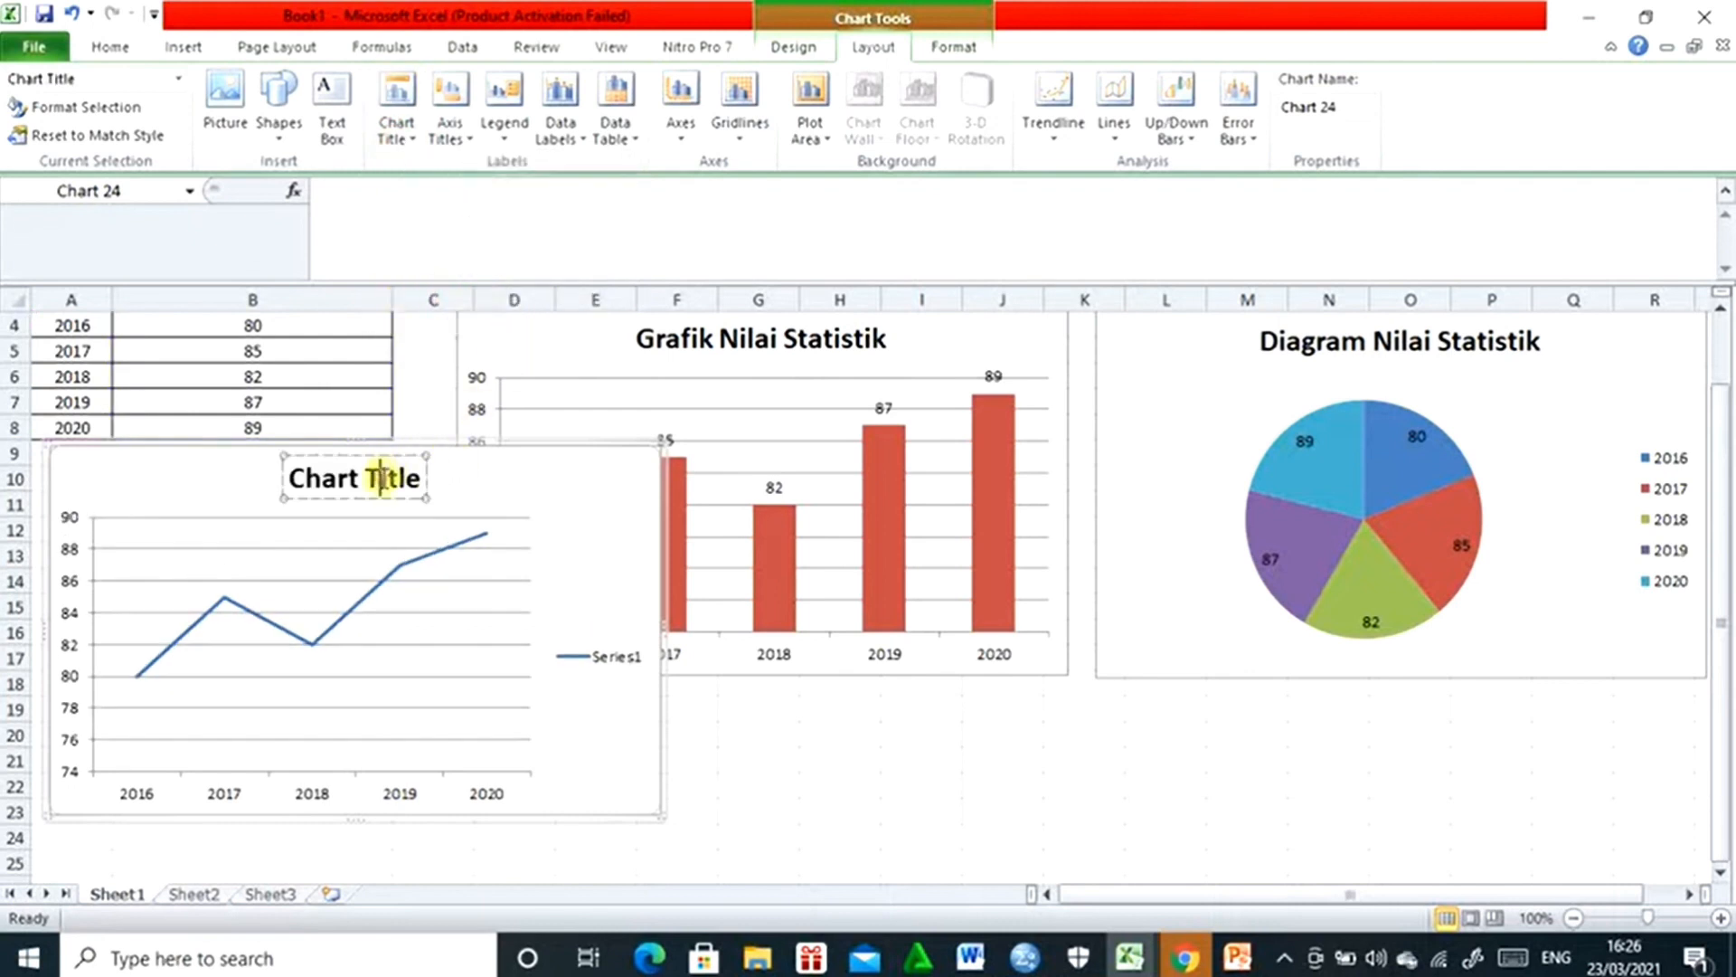
text(A)
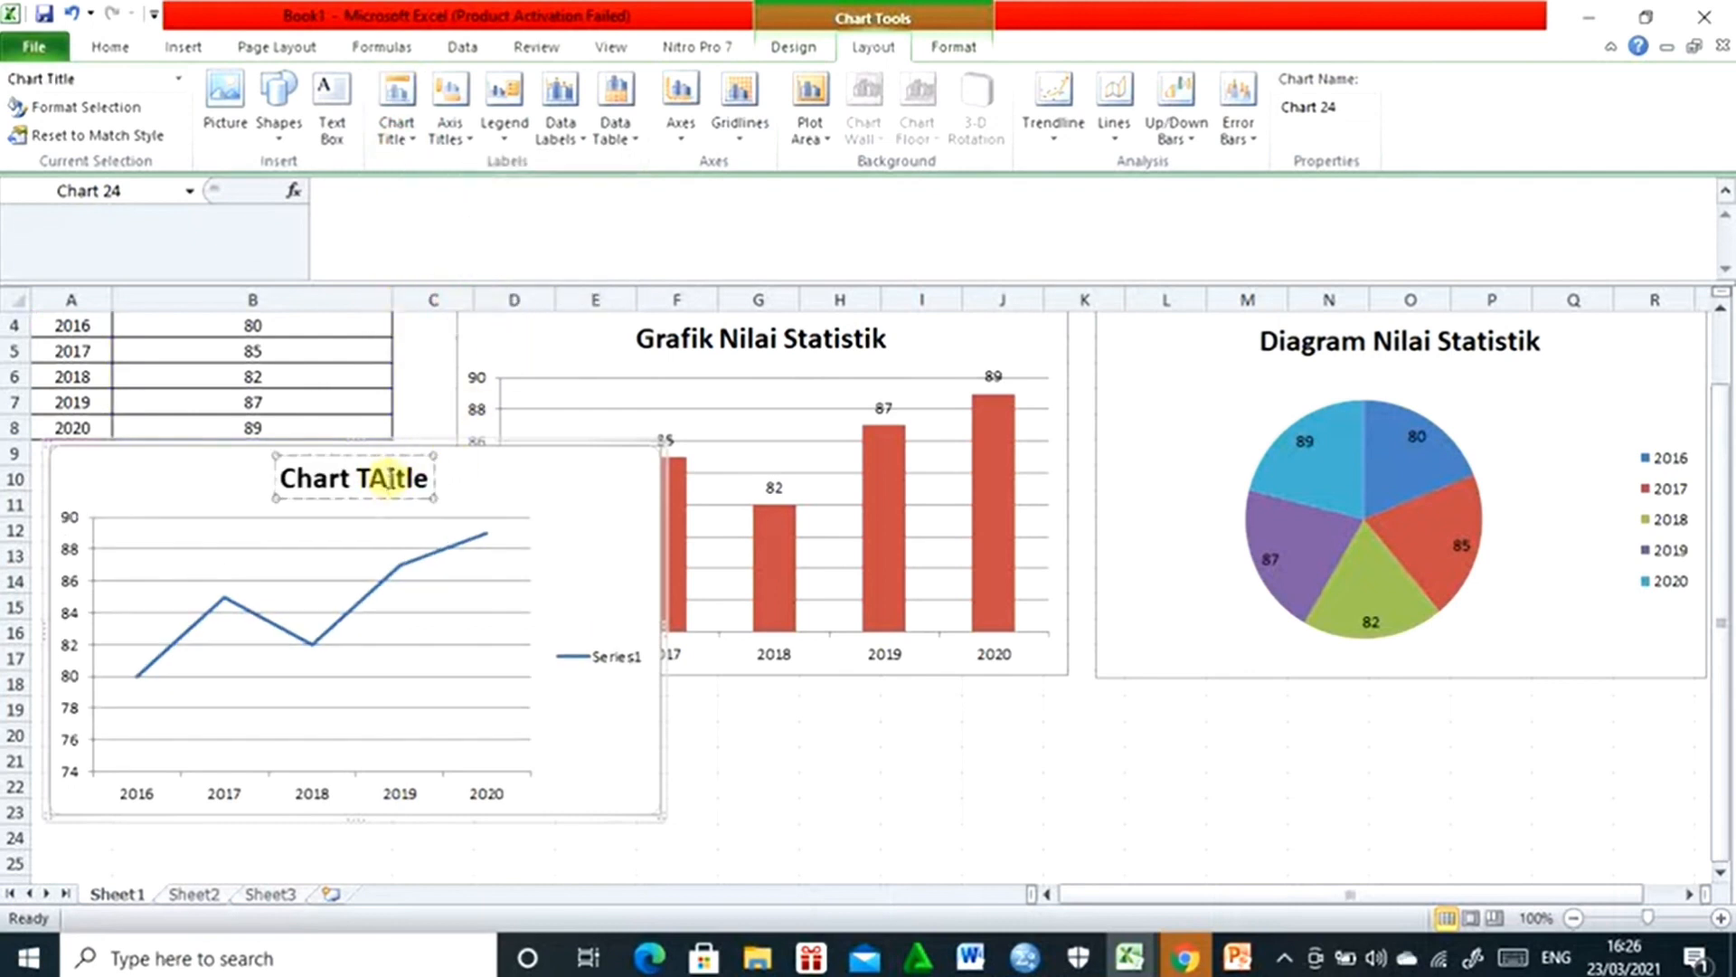
triple_click(389, 477)
text(Diagram)
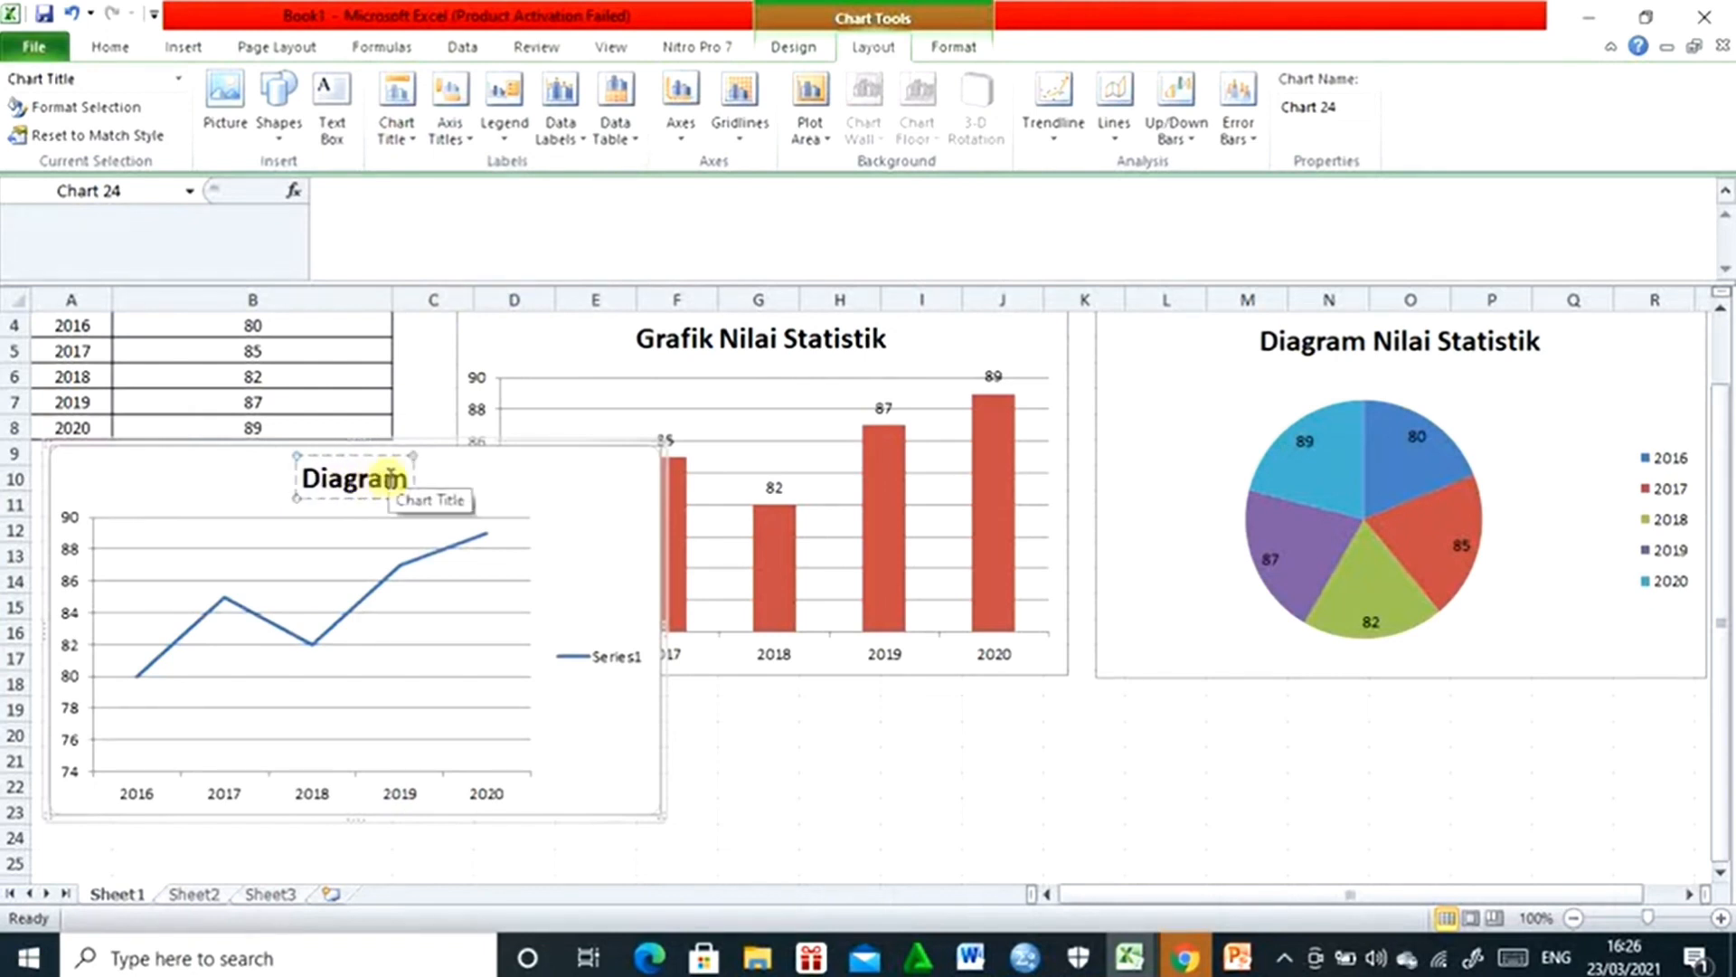
text( Nilai)
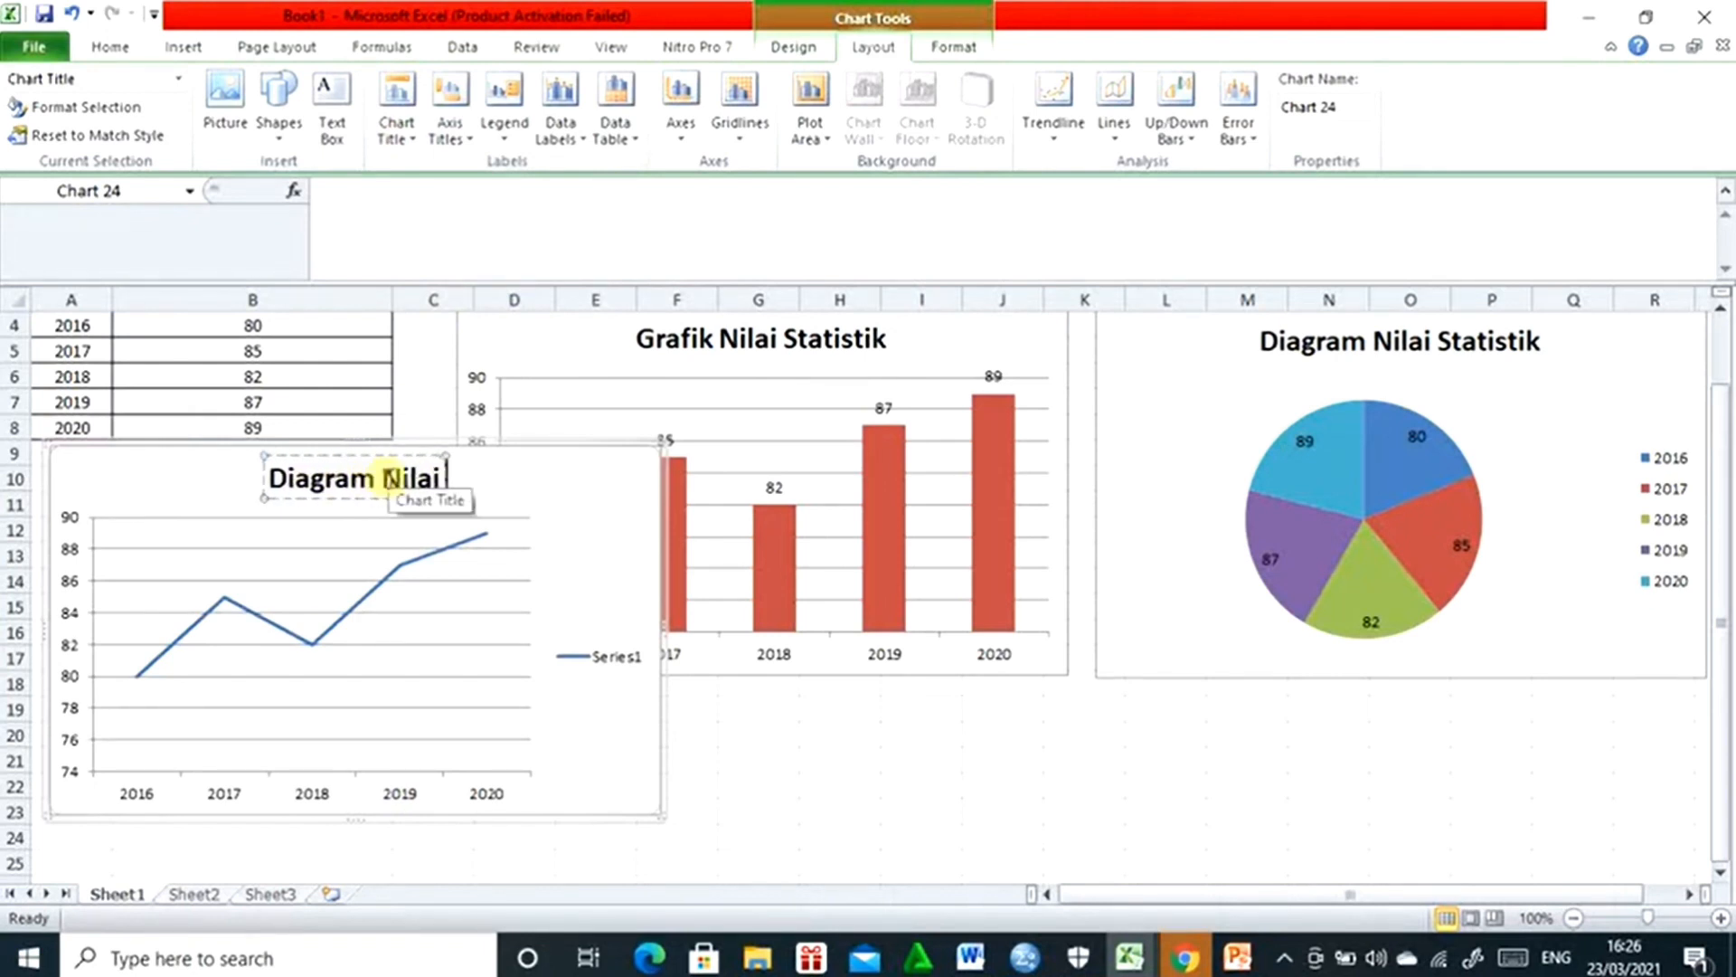
text( Statistik)
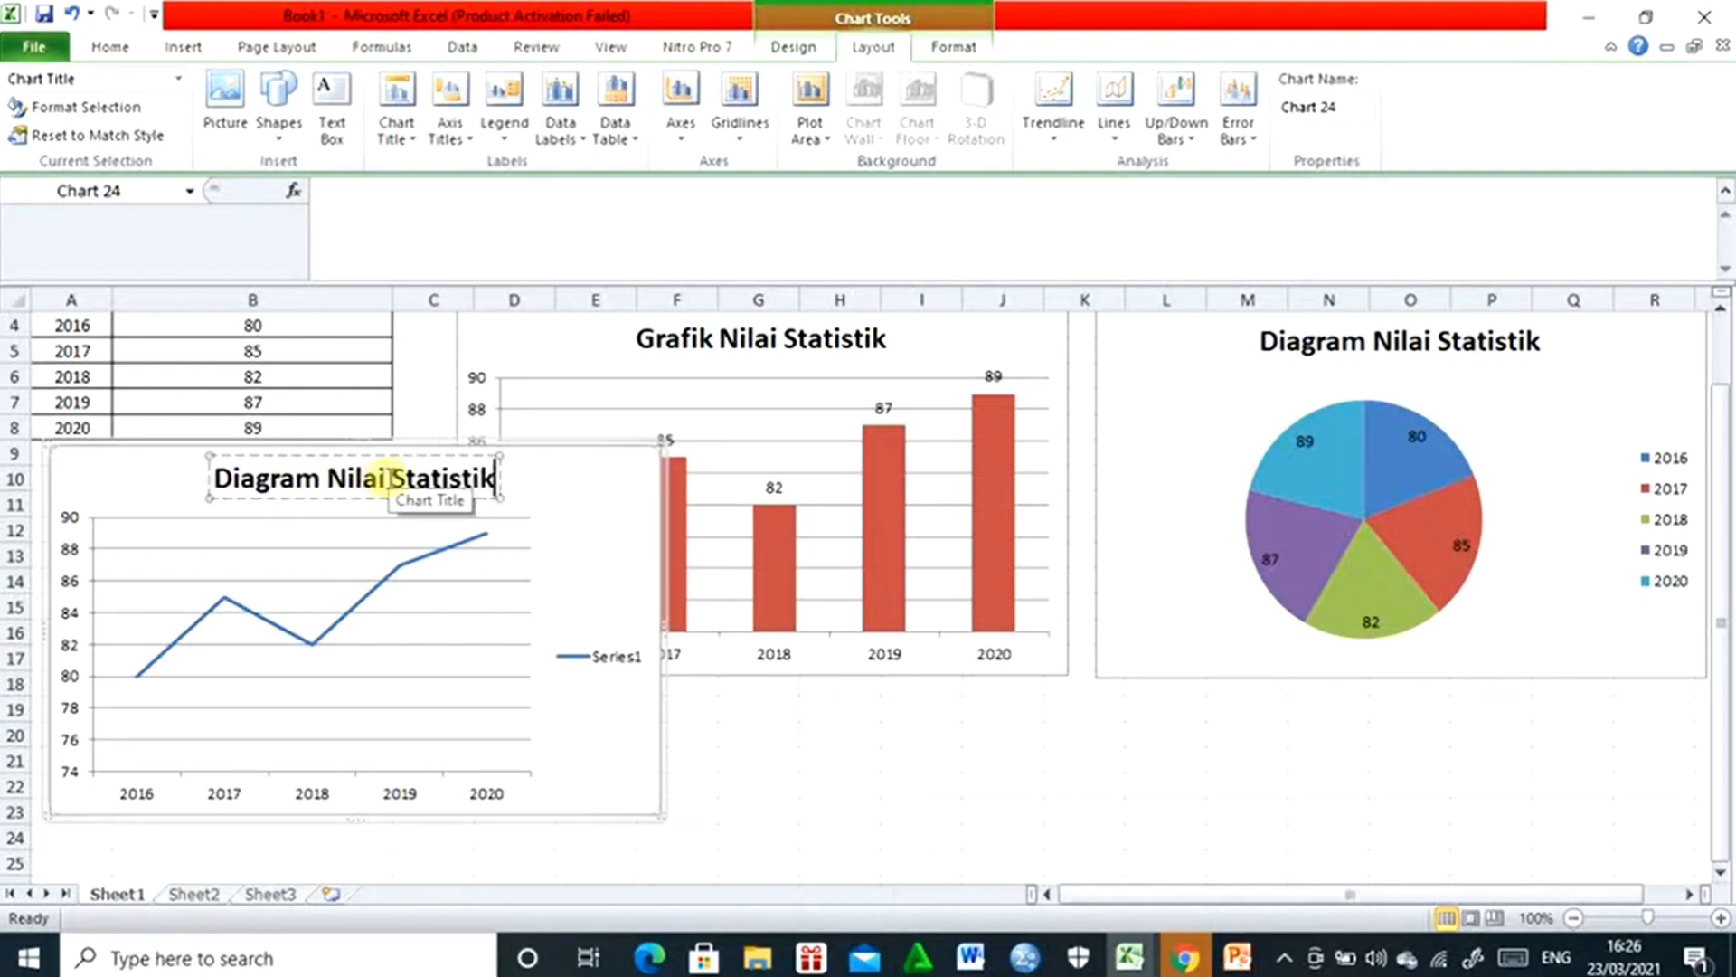
- Delete the Series1 legend from the line chart
click(623, 661)
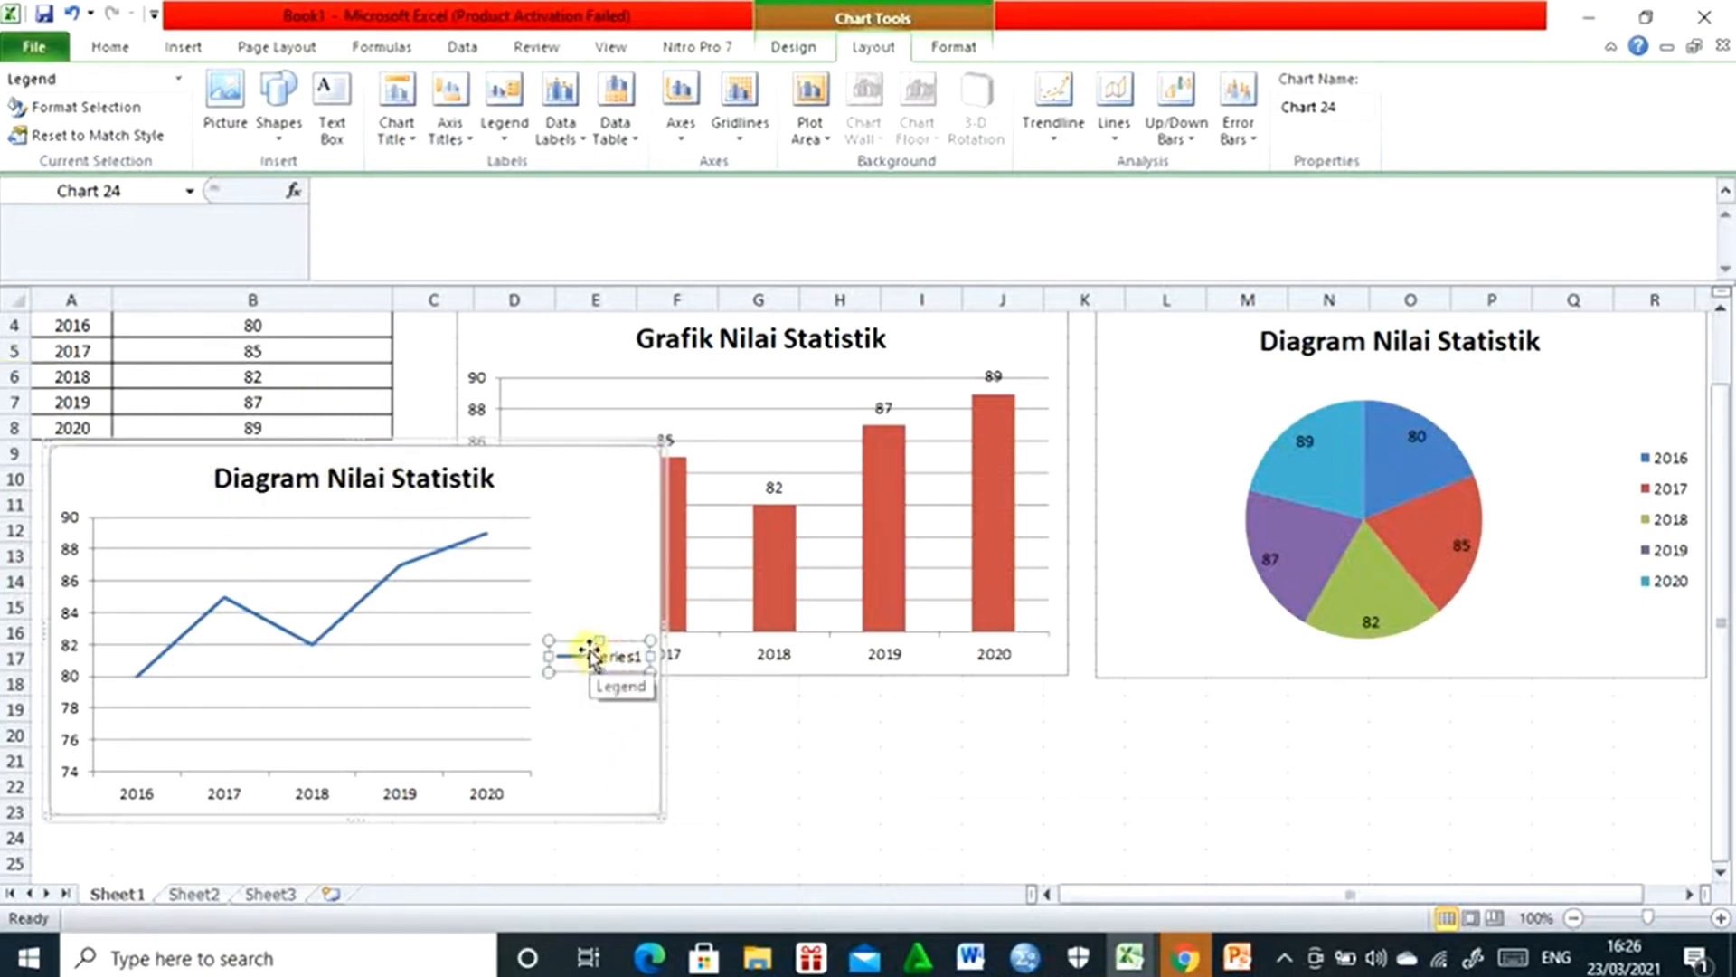
key(Delete)
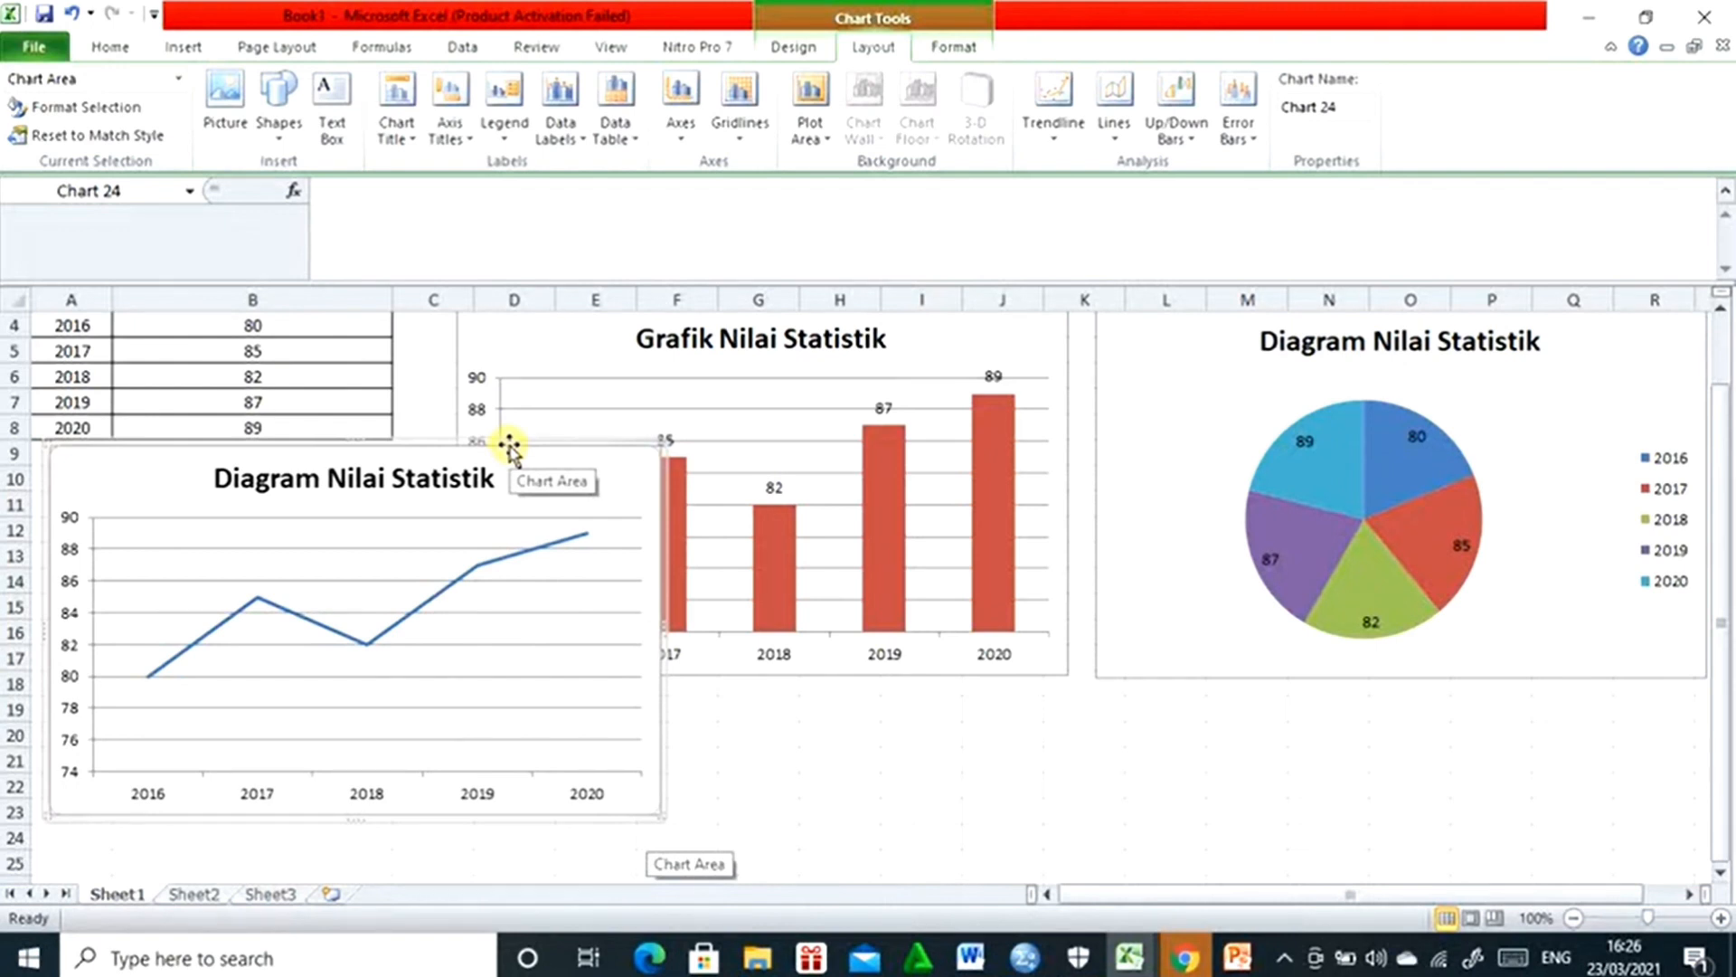
- Bring up the chart types available for insertion
click(185, 47)
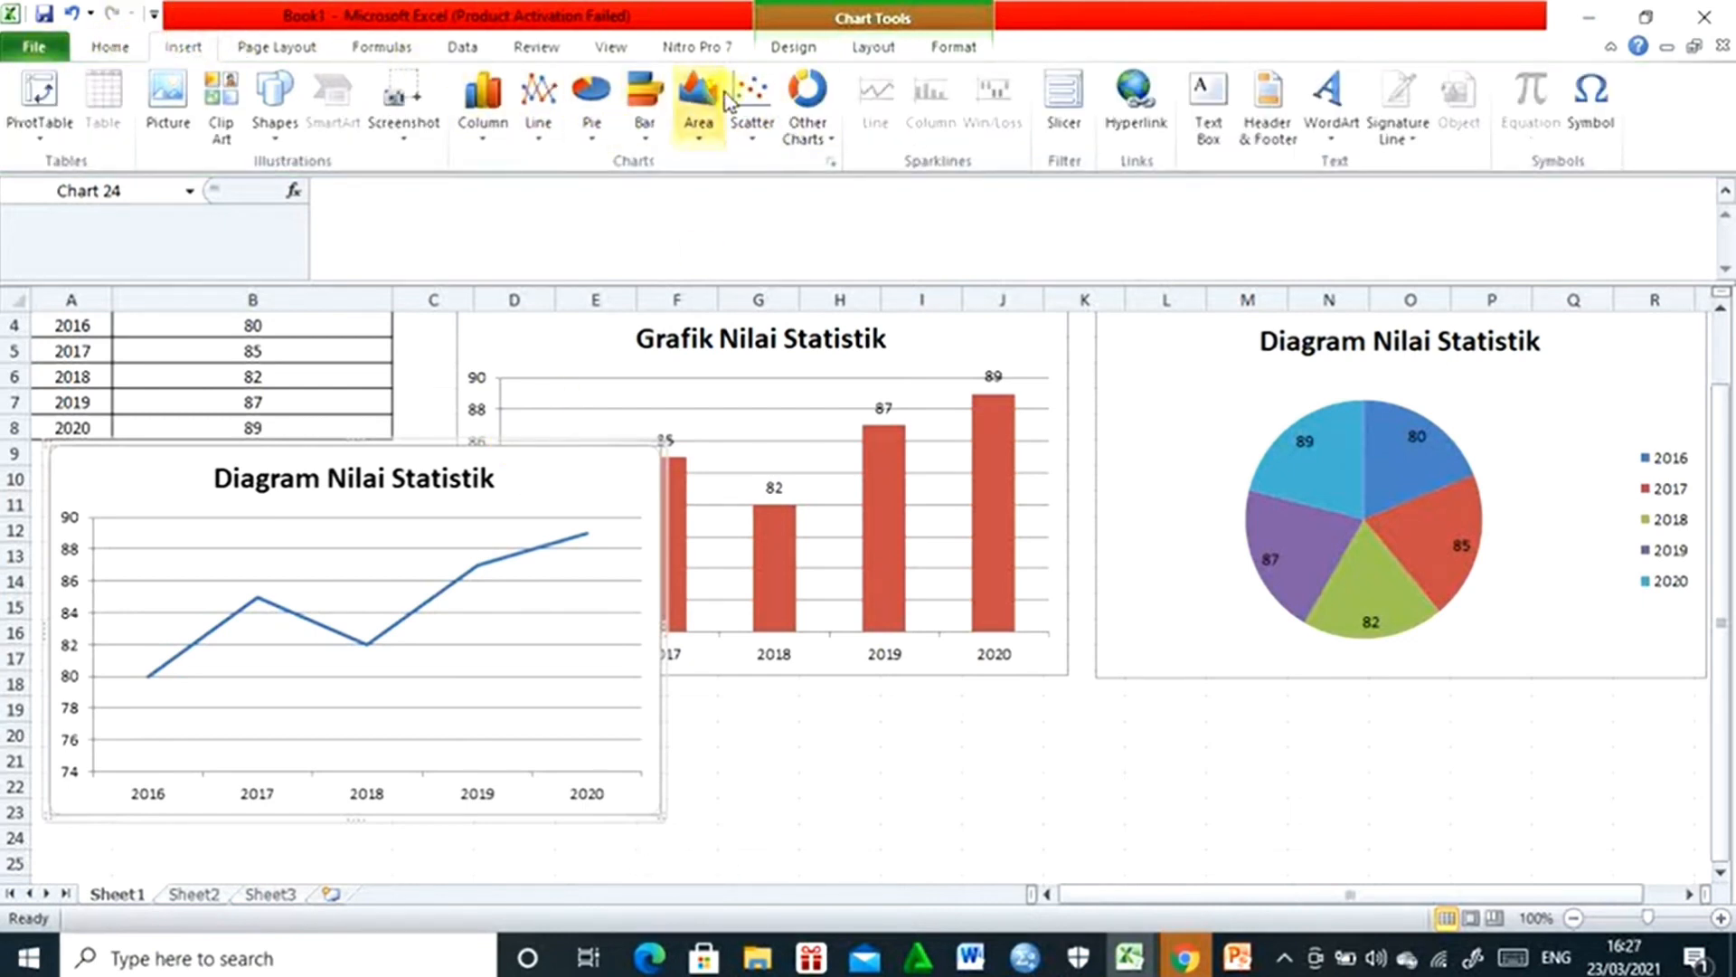